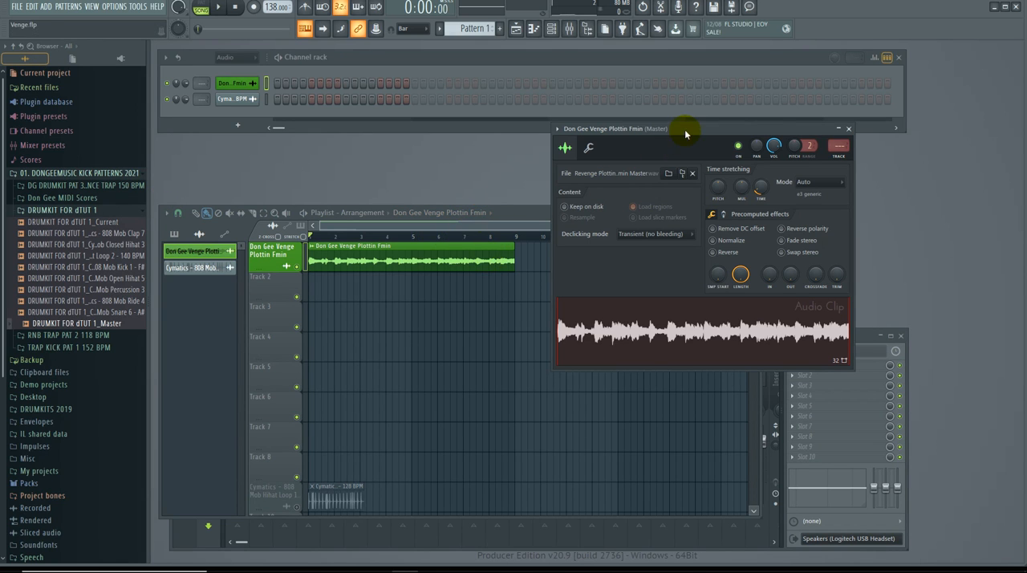
Step: Lower the channel volume of the Venge Plottin Fmin melody clip to about 47%
drag(686, 134, 741, 153)
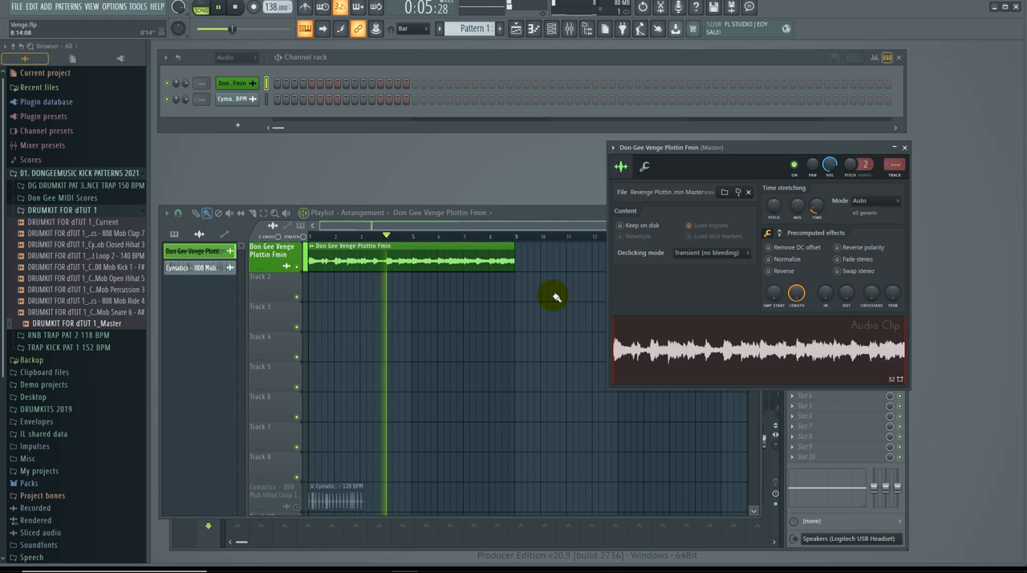
drag(830, 163, 830, 186)
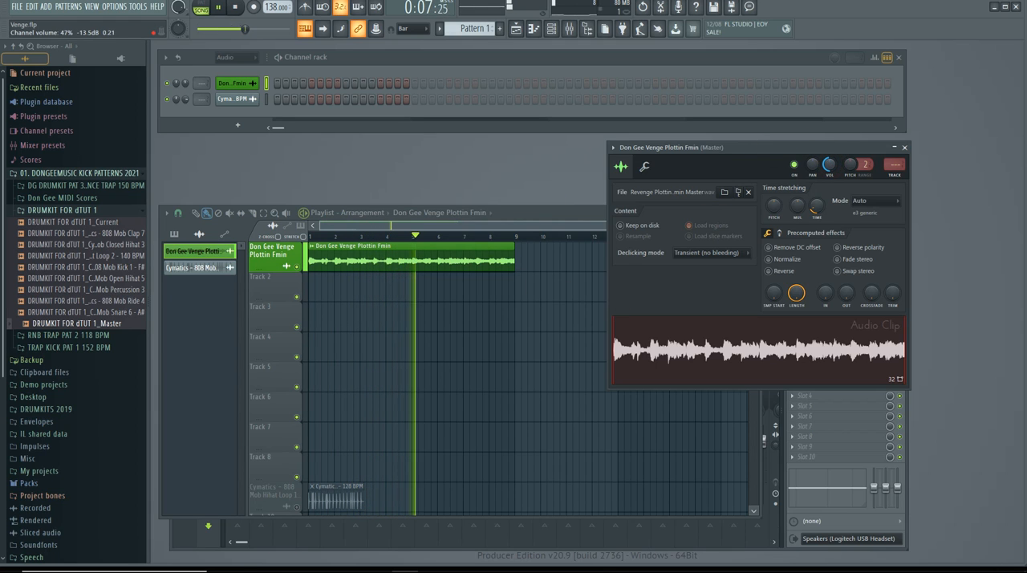
drag(836, 145, 733, 128)
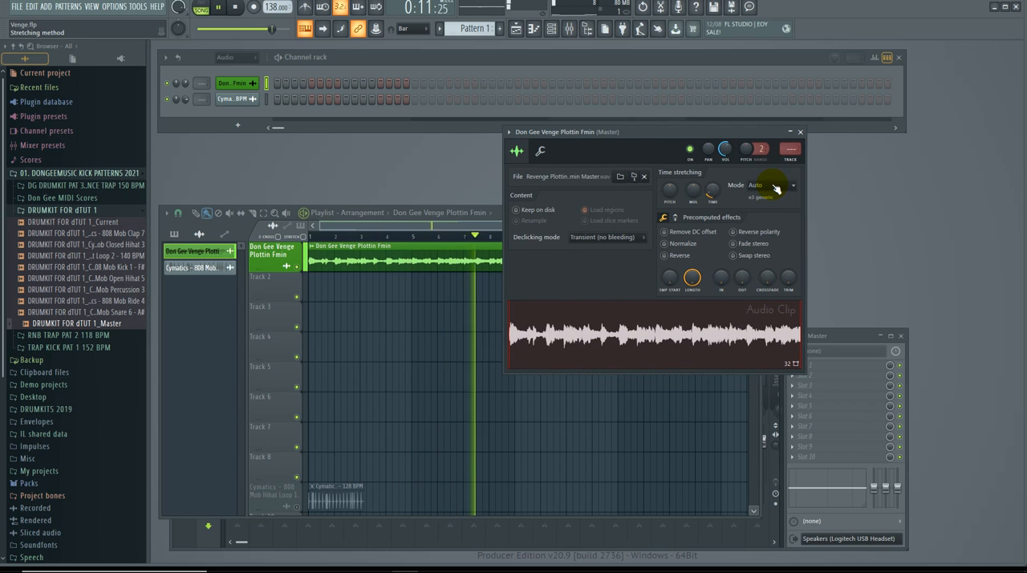
Step: Set the melody clip's time stretching to Stretch Pro mode, normalize it and close its channel settings
click(776, 188)
click(774, 225)
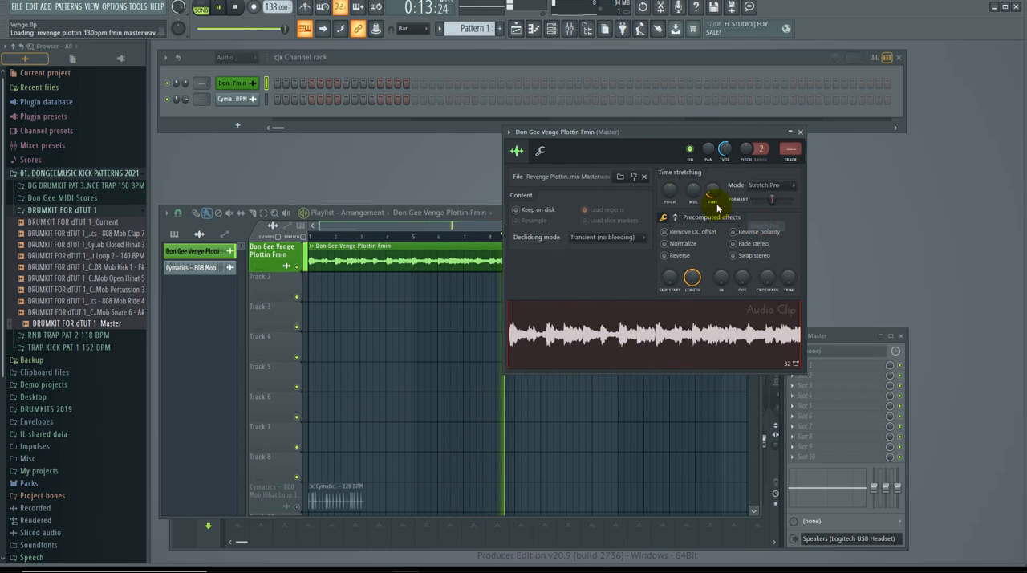
click(686, 243)
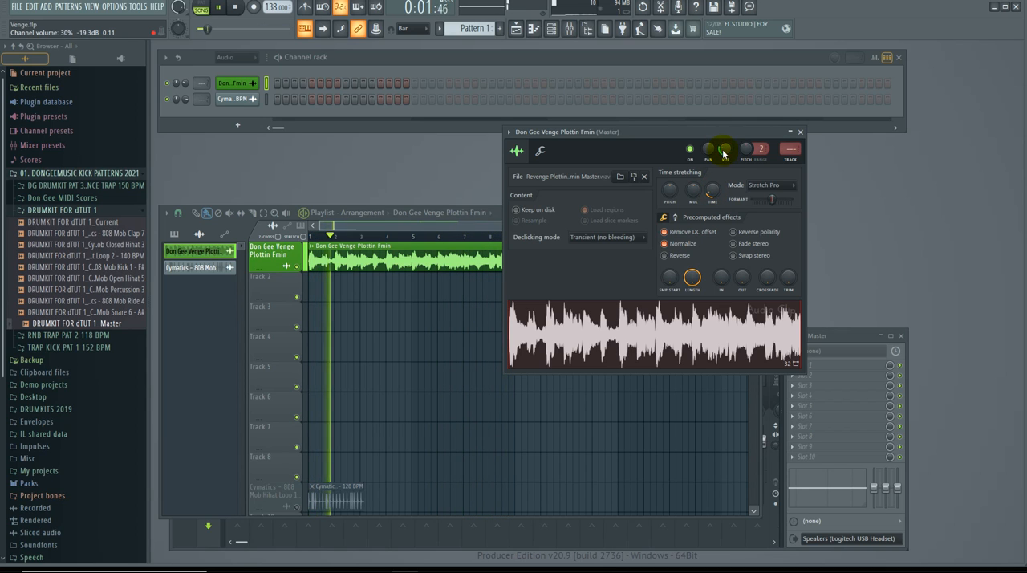
click(800, 131)
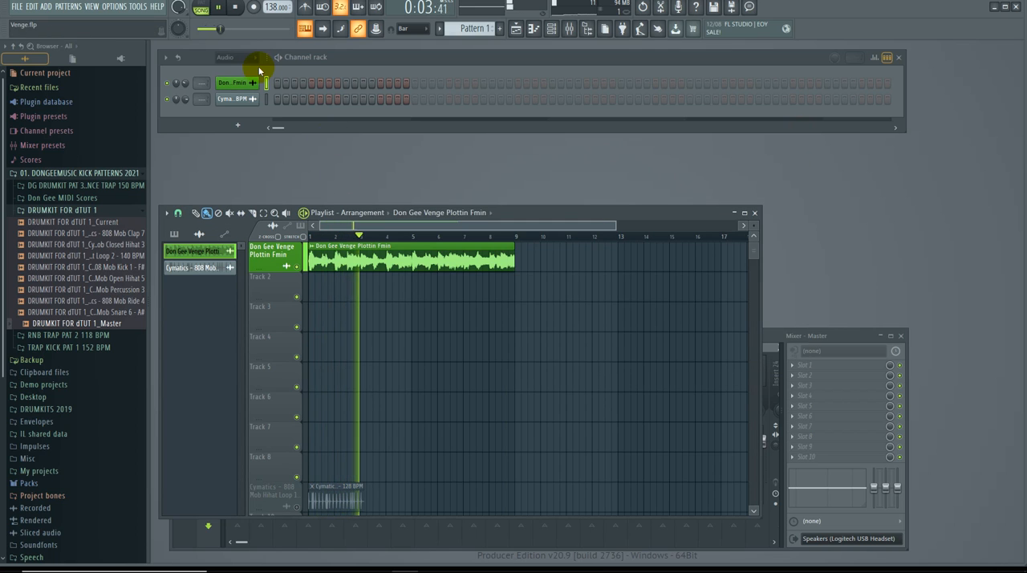
Step: Filter the channel rack to the Unsorted group and widen the browser so the sample names are readable
click(247, 61)
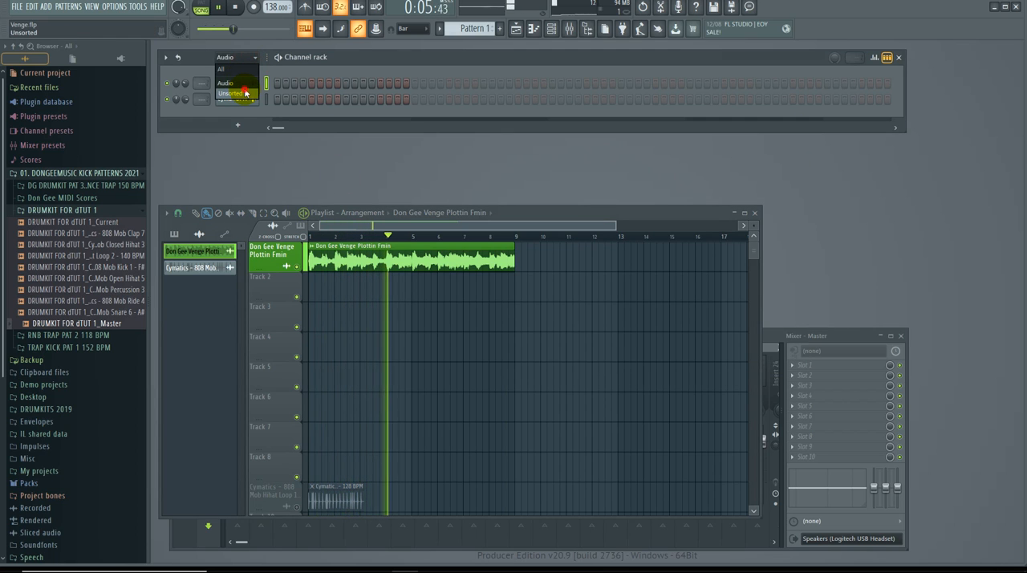
click(247, 93)
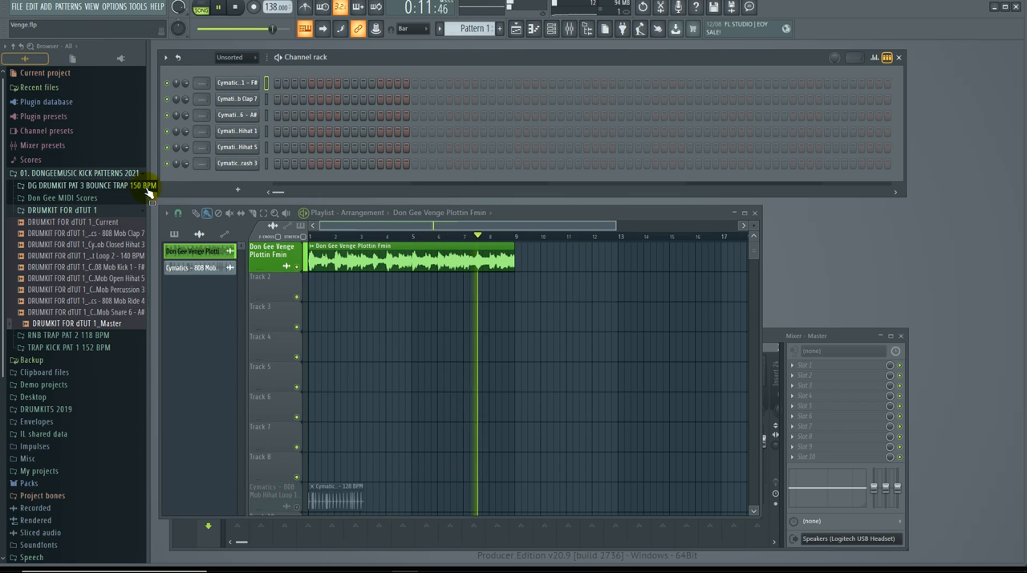
drag(151, 190, 179, 189)
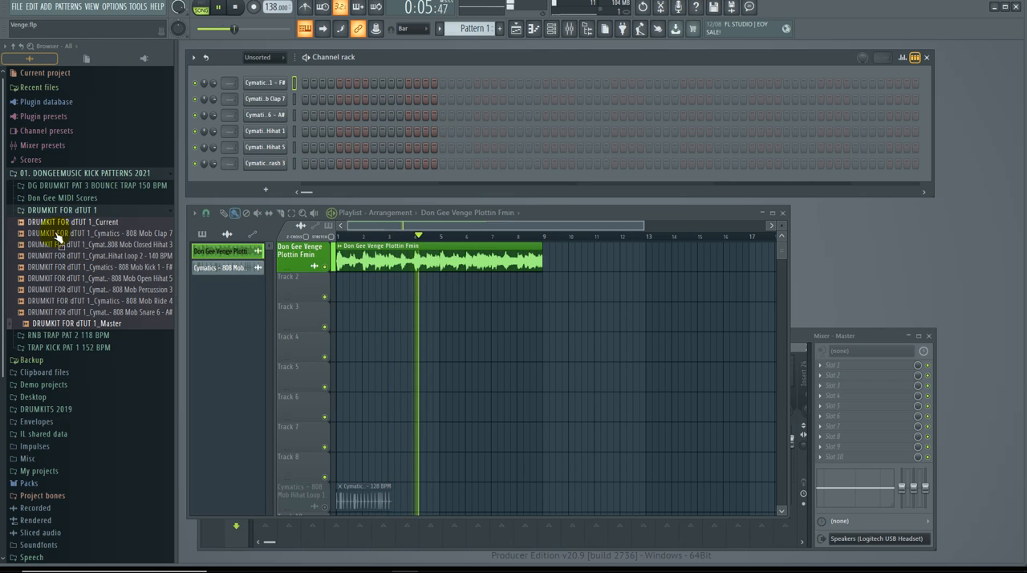
click(305, 83)
click(363, 85)
click(410, 86)
click(441, 84)
right_click(442, 84)
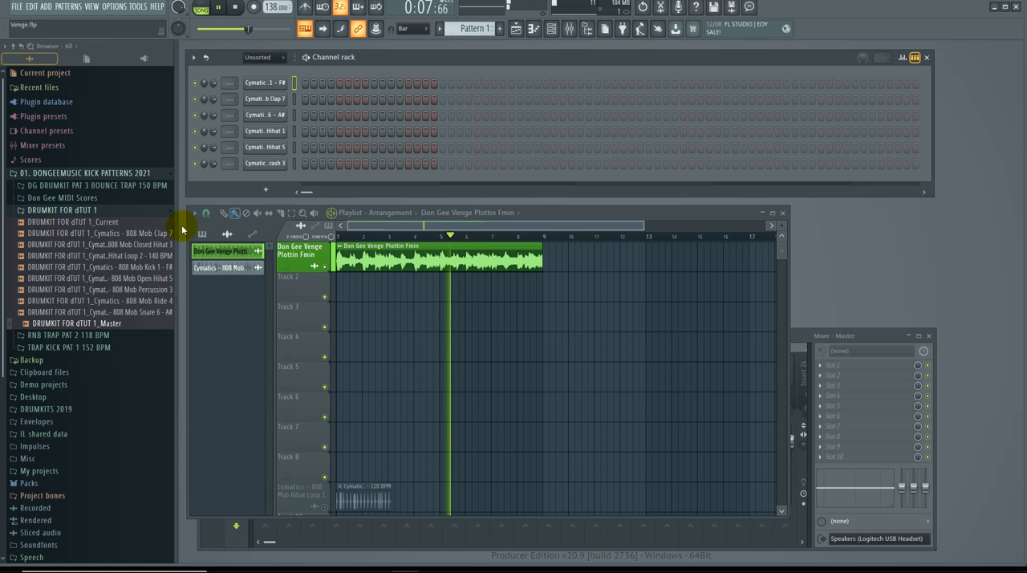
Step: Widen the browser further and add the 808 Mob Closed Hihat 3 drumkit sample to Track 2 of the playlist as an audio clip
drag(184, 222, 268, 229)
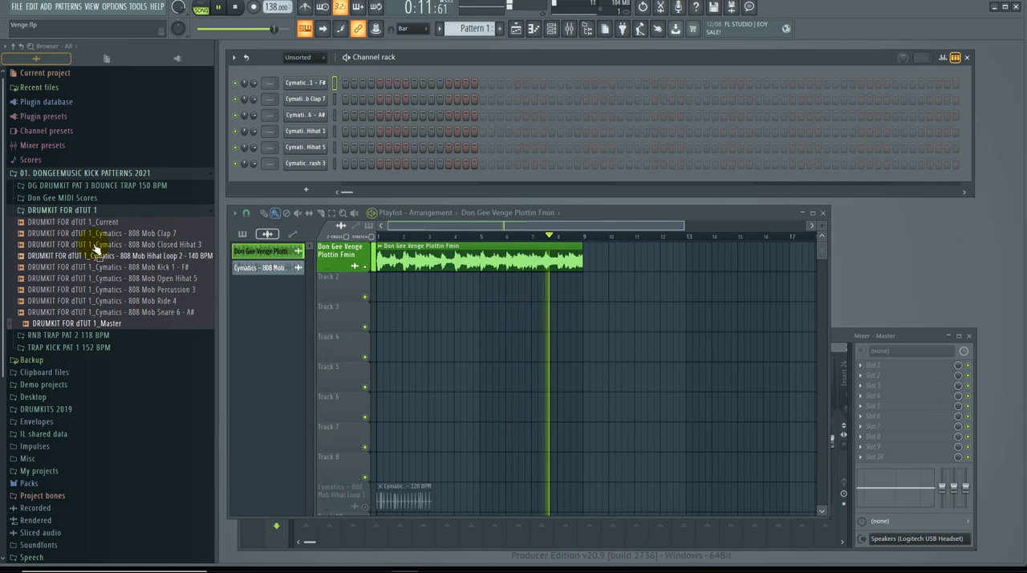
drag(82, 245, 398, 325)
click(428, 316)
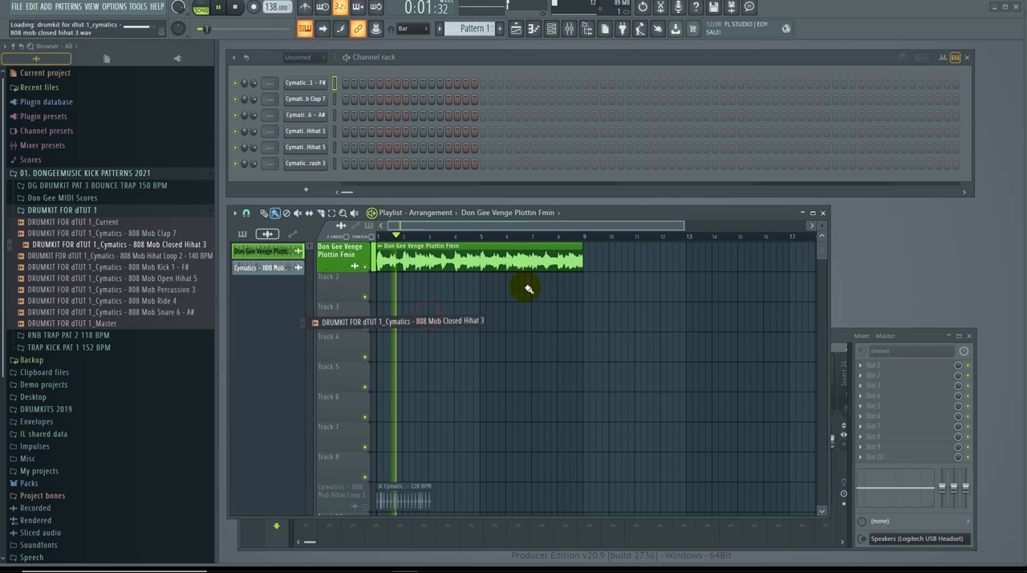
Step: Stretch the Closed Hihat 3 clip to 4 bars in Stretch Pro mode and normalize it
click(355, 284)
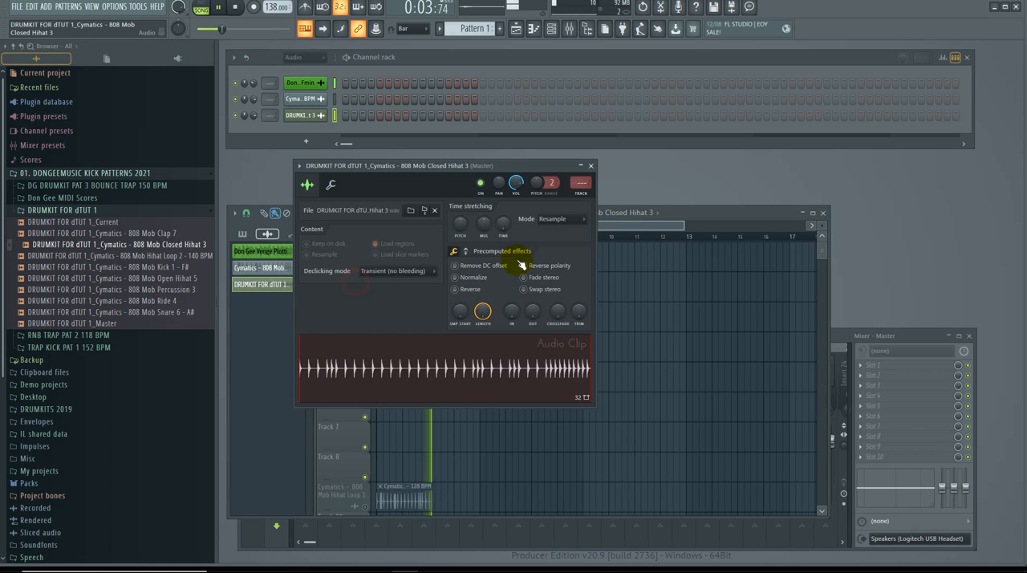
click(555, 217)
click(554, 260)
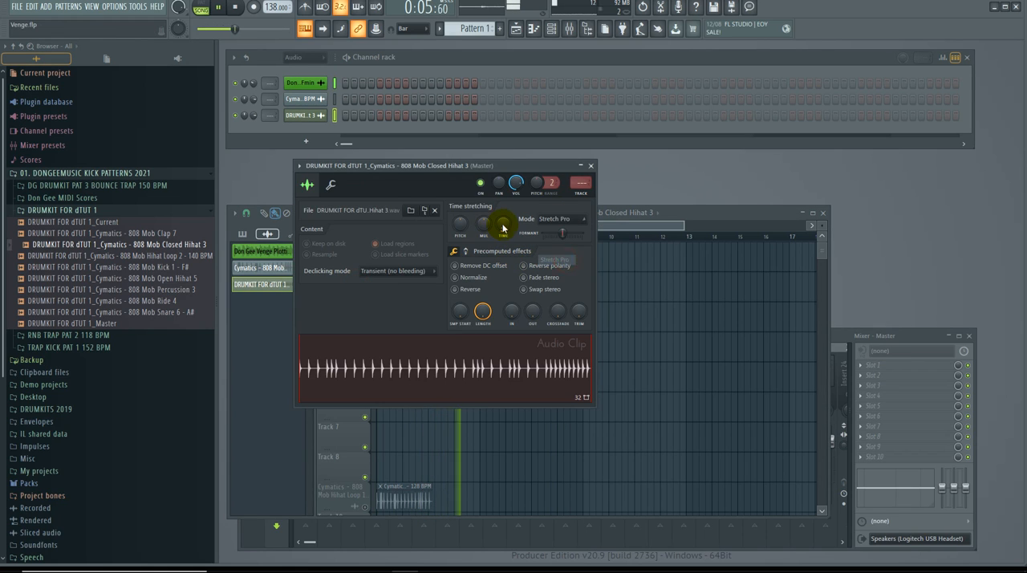
right_click(504, 229)
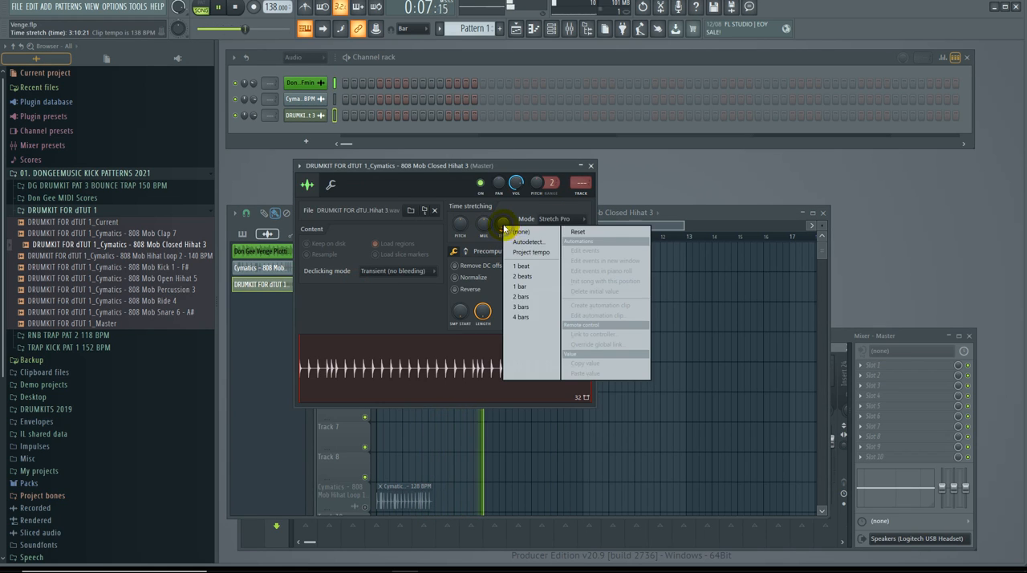
click(544, 321)
click(482, 277)
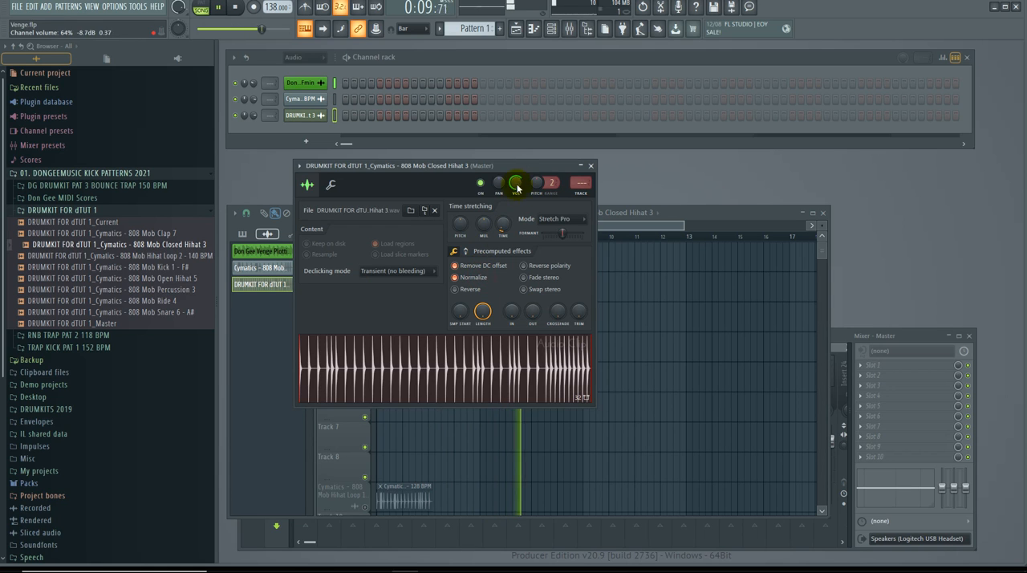
Step: Place a second Closed Hihat 3 clip on Track 2 at bar 5 and close its channel settings
drag(513, 164, 824, 112)
click(452, 291)
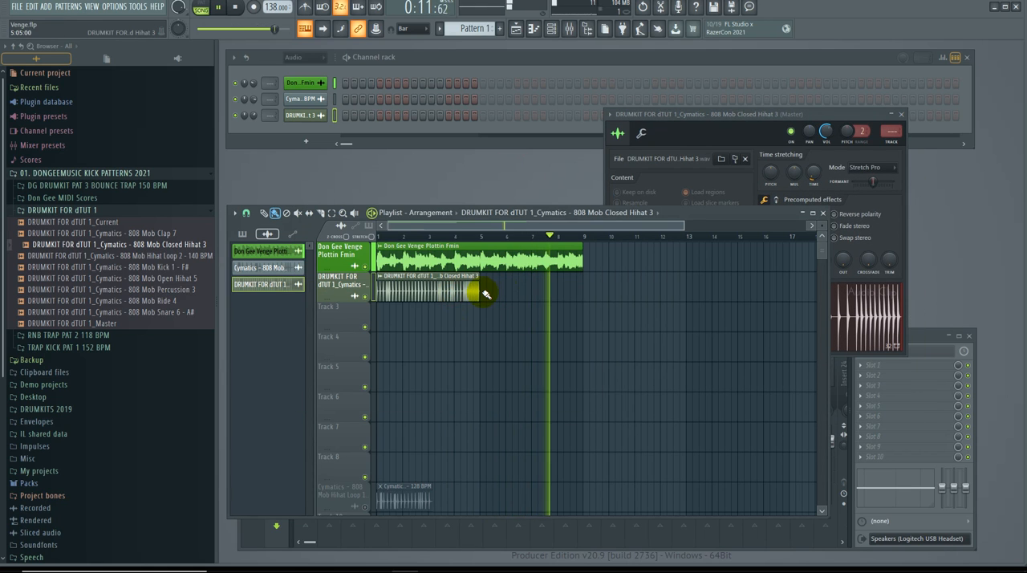
click(480, 291)
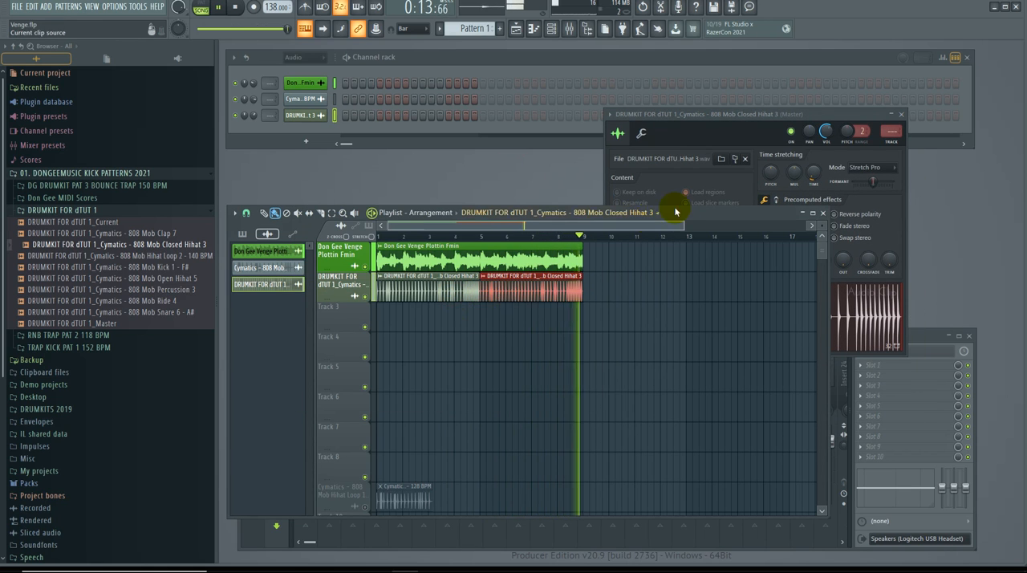
drag(821, 115, 889, 107)
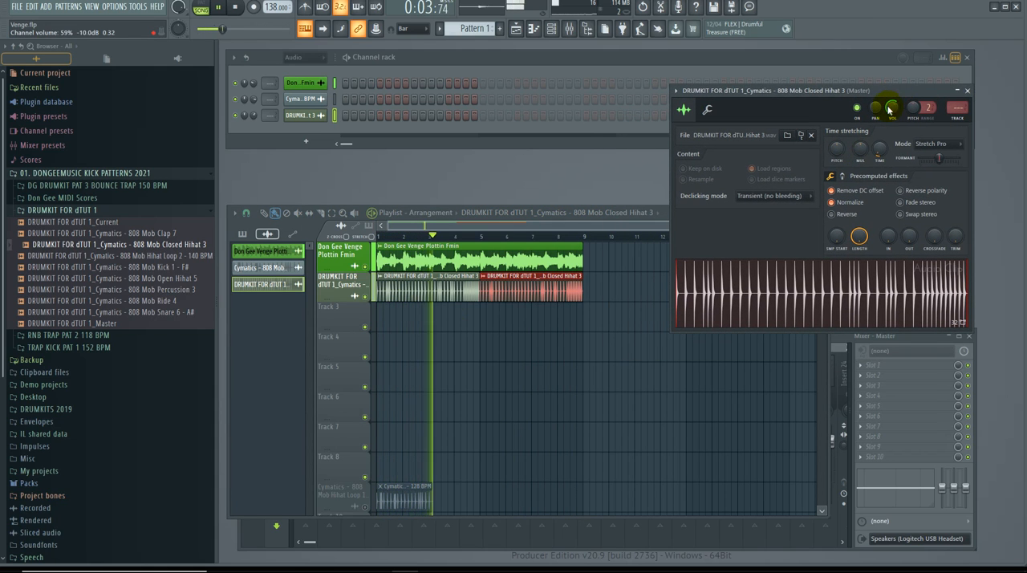
click(967, 90)
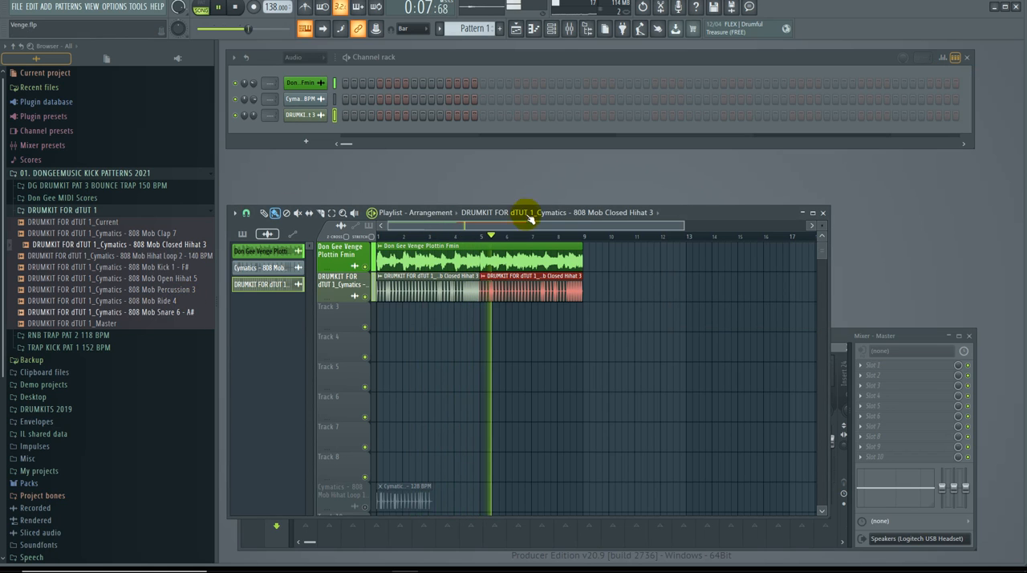
Step: Move the playlist window up and add the 808 Mob Hihat Loop 2 - 140 BPM sample to Track 3 as an audio clip
drag(694, 215, 699, 170)
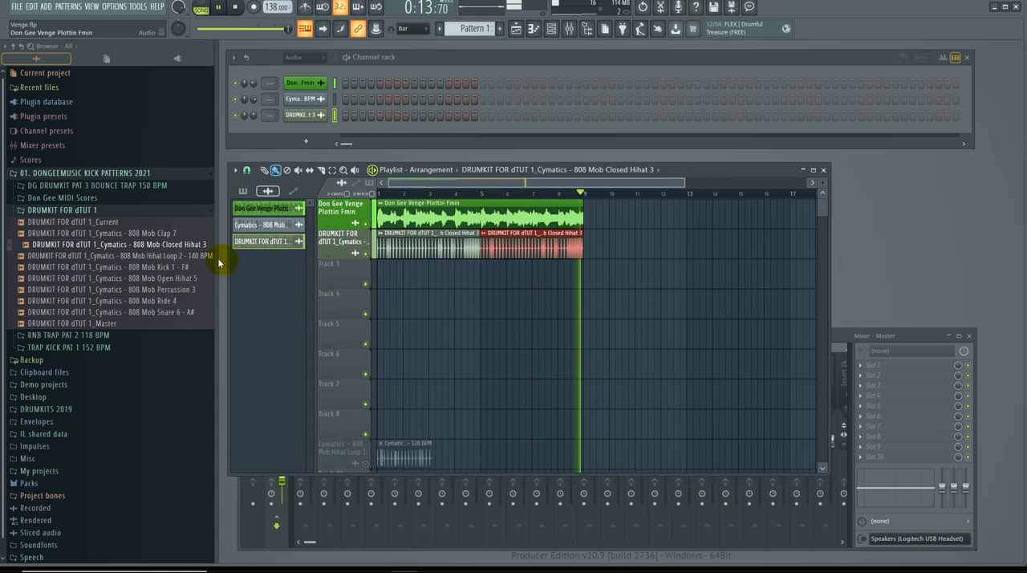
drag(160, 259, 429, 321)
click(428, 319)
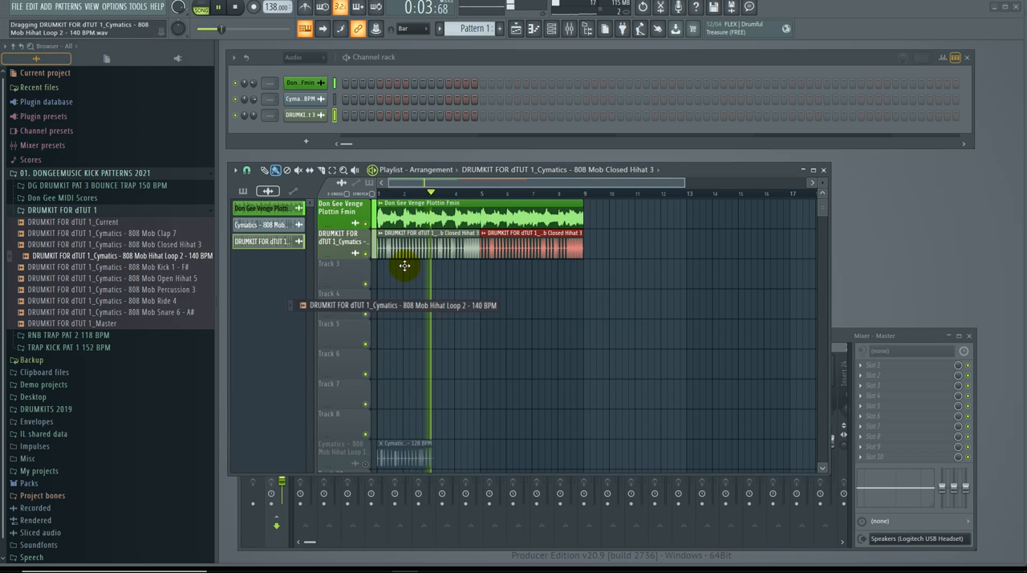
Step: Stretch the Hihat Loop 2 clip to 4 bars in Stretch Pro mode and normalize it
double_click(384, 273)
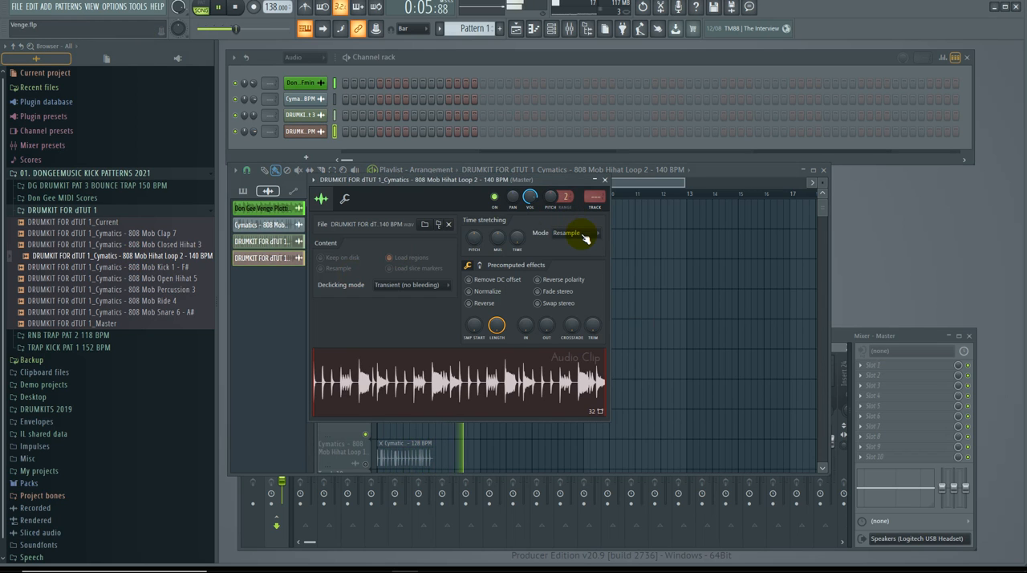
click(585, 235)
click(582, 274)
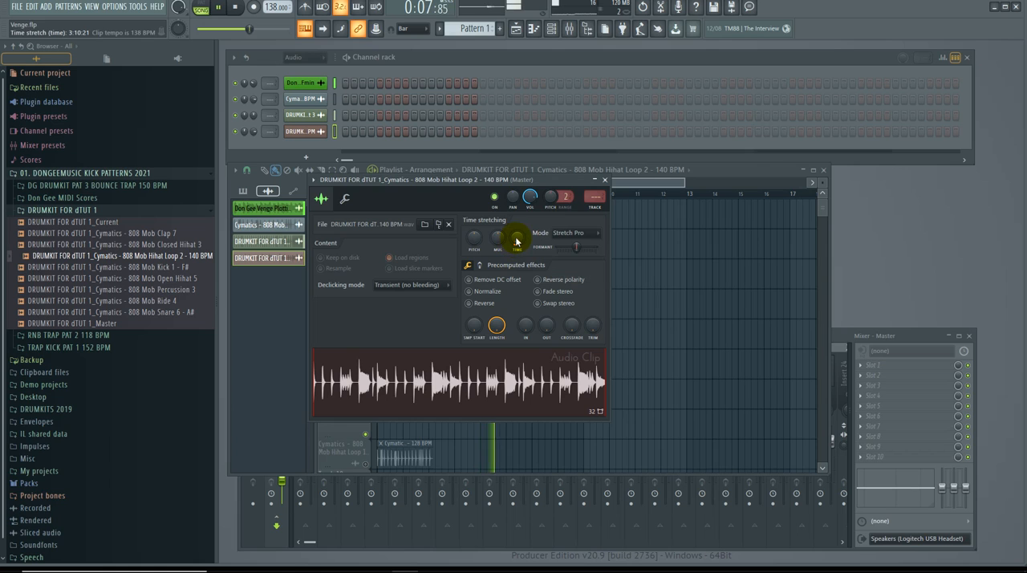
right_click(517, 241)
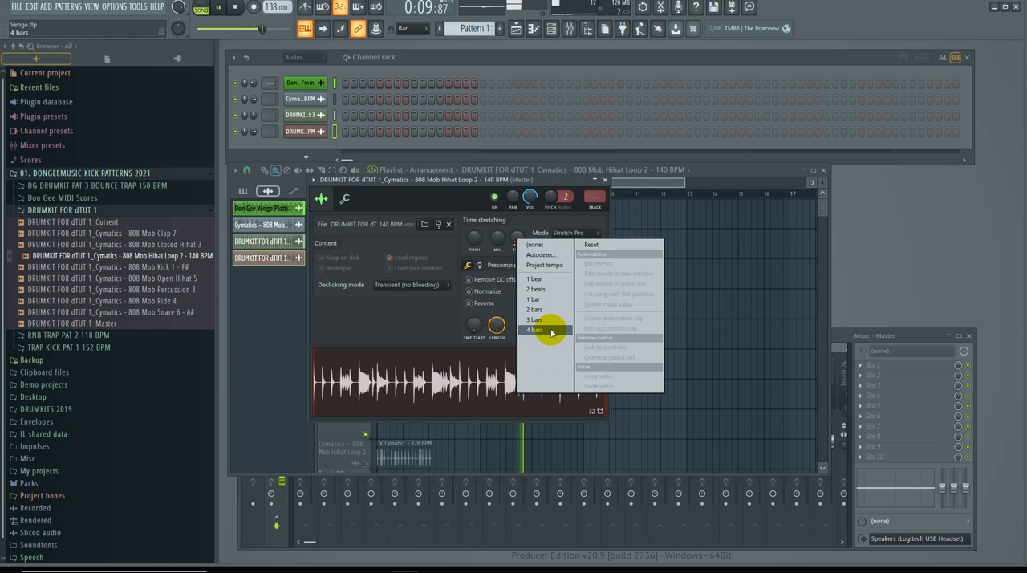
click(551, 333)
click(487, 293)
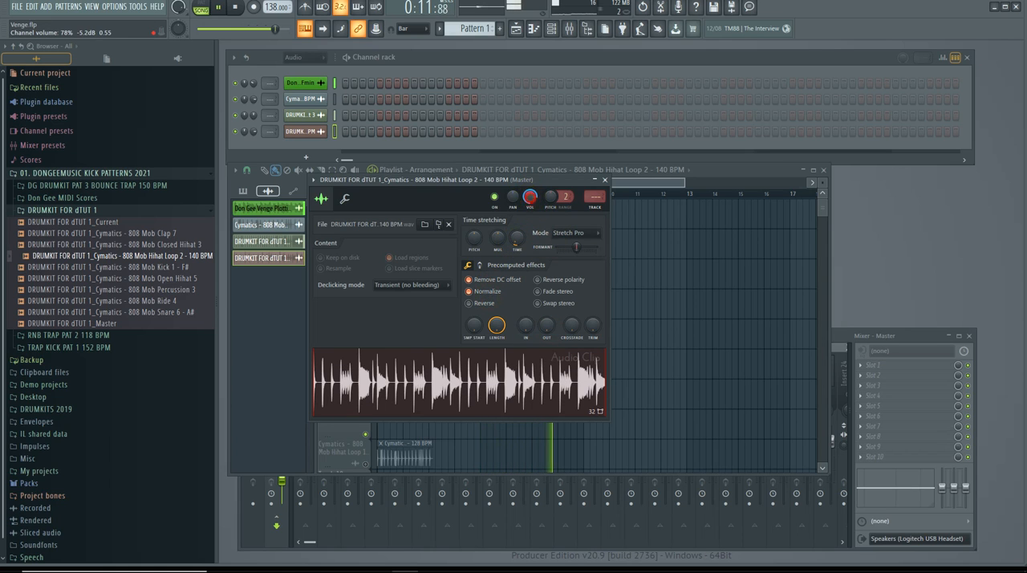
Step: Place a second Hihat Loop 2 clip on Track 3 at bar 5, directly after the first
drag(559, 178, 804, 187)
click(461, 273)
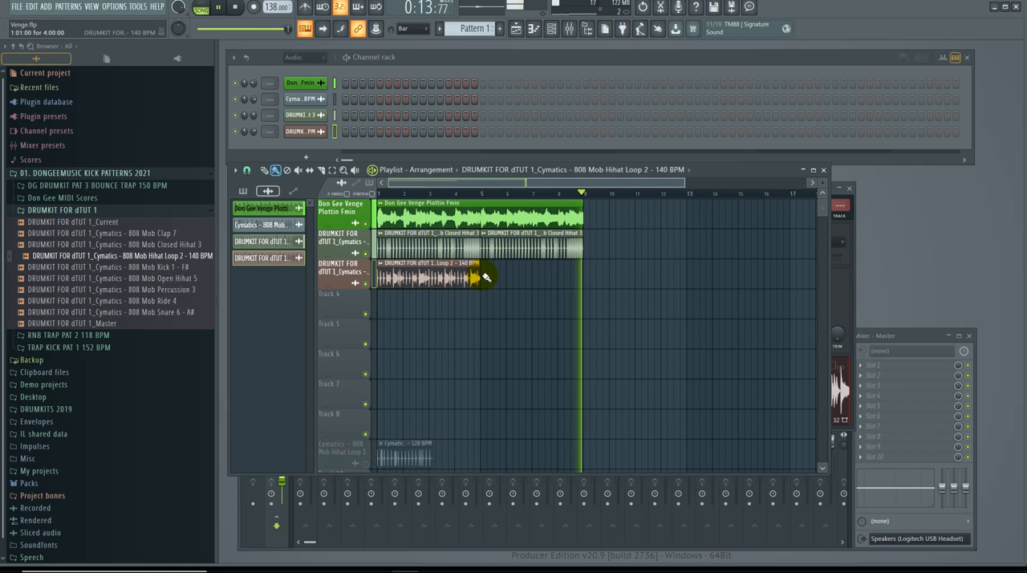
click(486, 279)
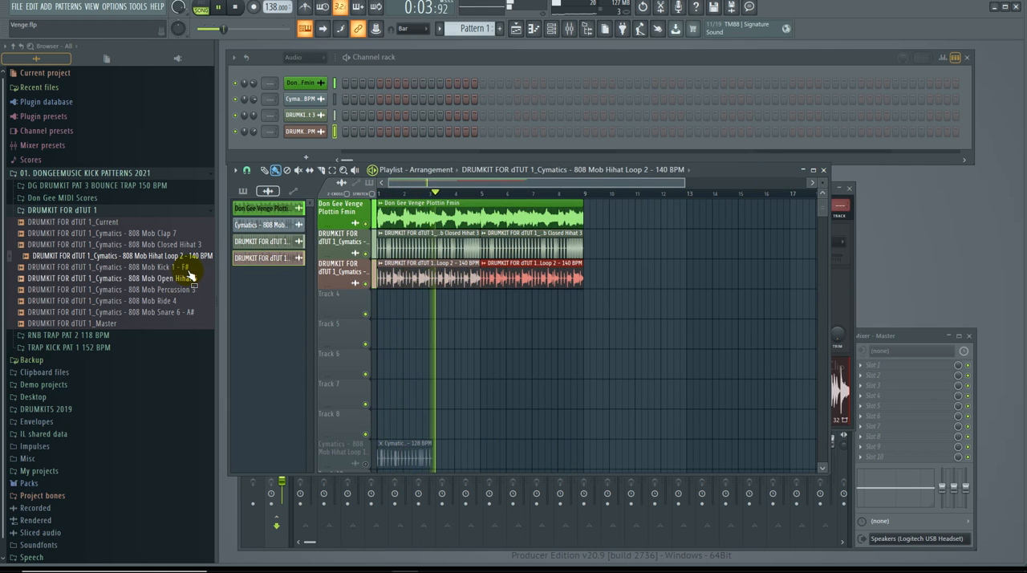
Step: Add the 808 Mob Kick 1 - F# drumkit sample to Track 4 of the playlist as an audio clip
drag(142, 266, 434, 353)
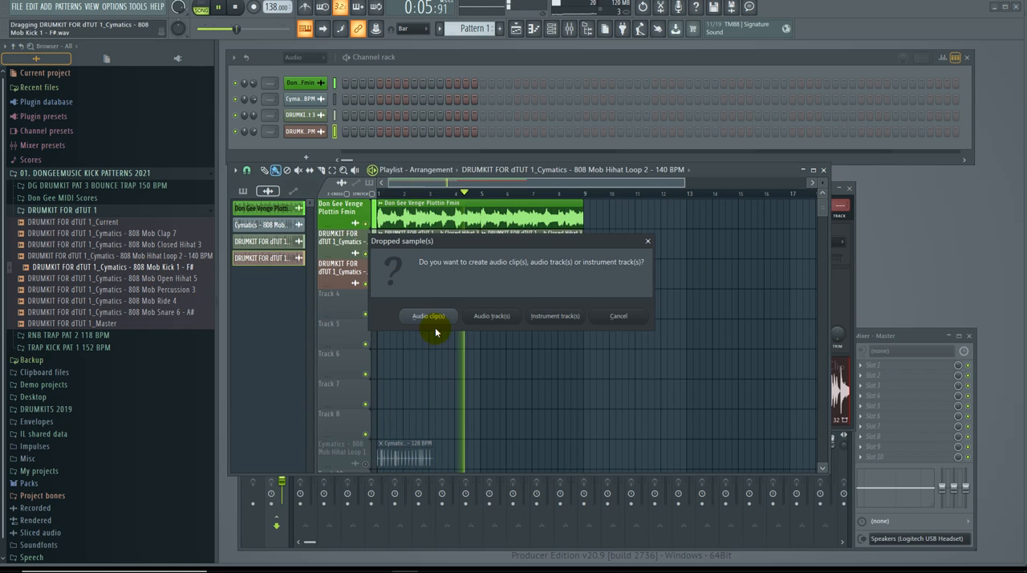
click(436, 320)
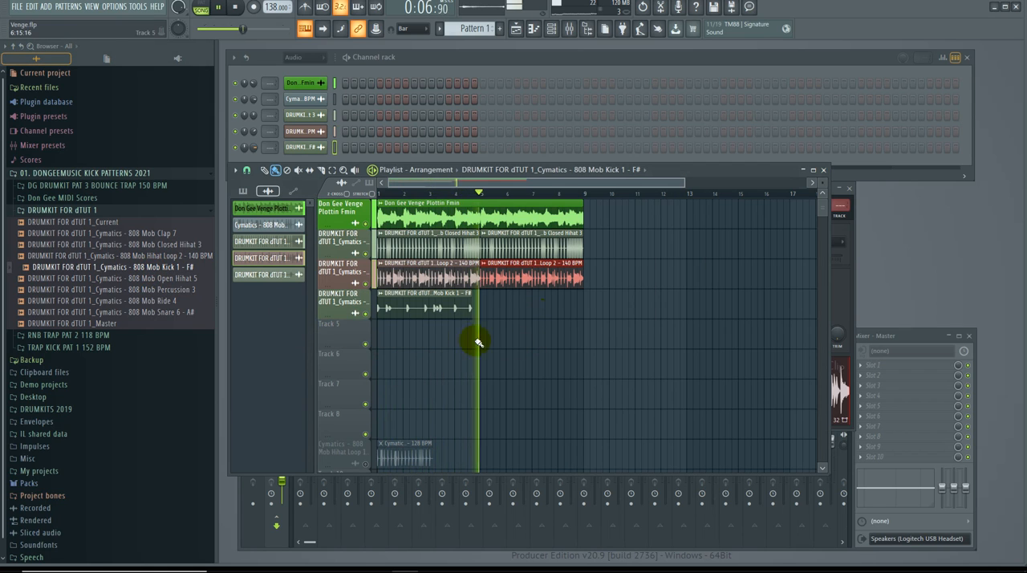
Step: Set the Kick 1 clip to Stretch Pro mode with a 4-bar stretch time and normalize it
click(355, 311)
click(580, 246)
click(584, 287)
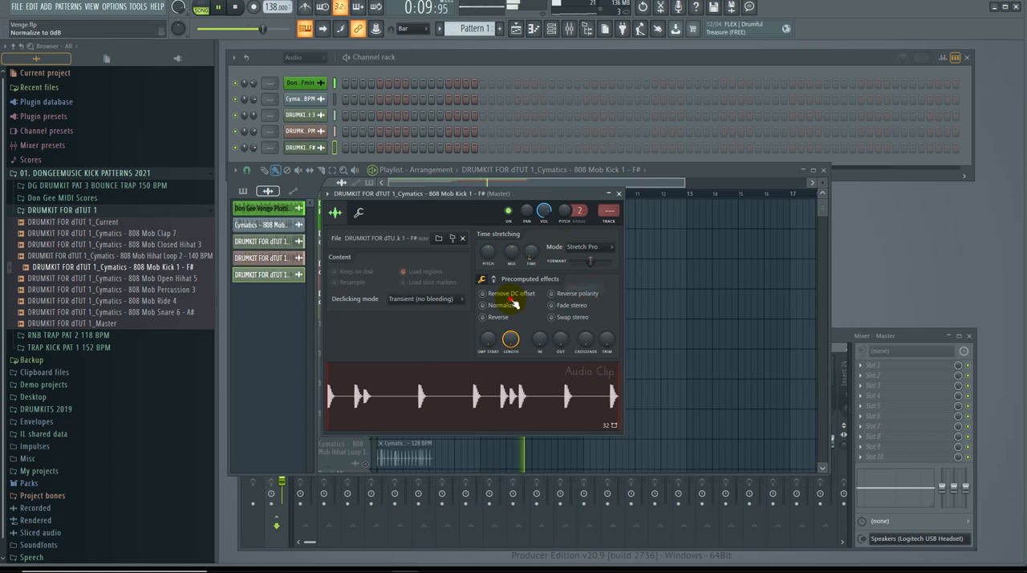
click(516, 304)
right_click(532, 257)
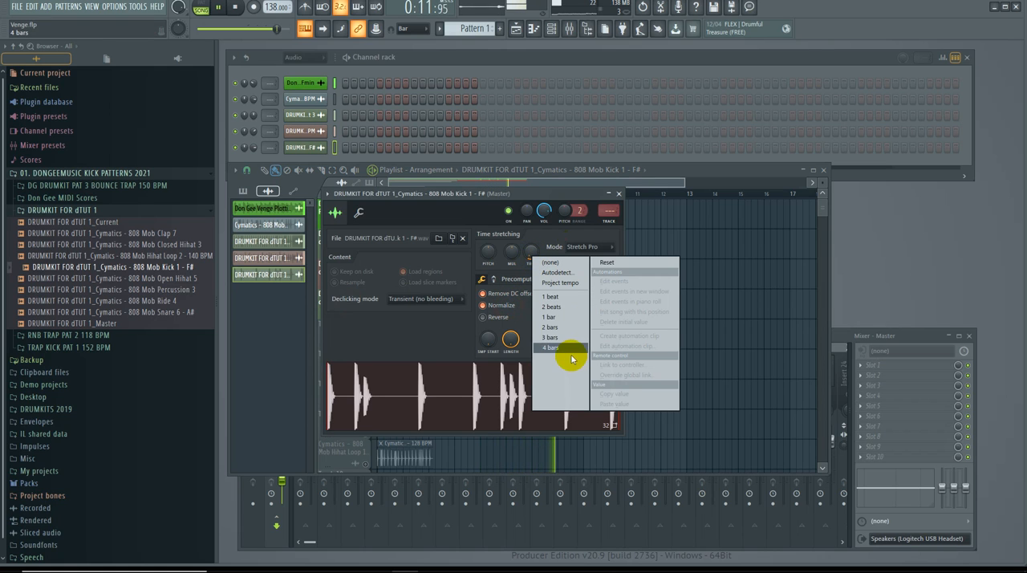
click(567, 347)
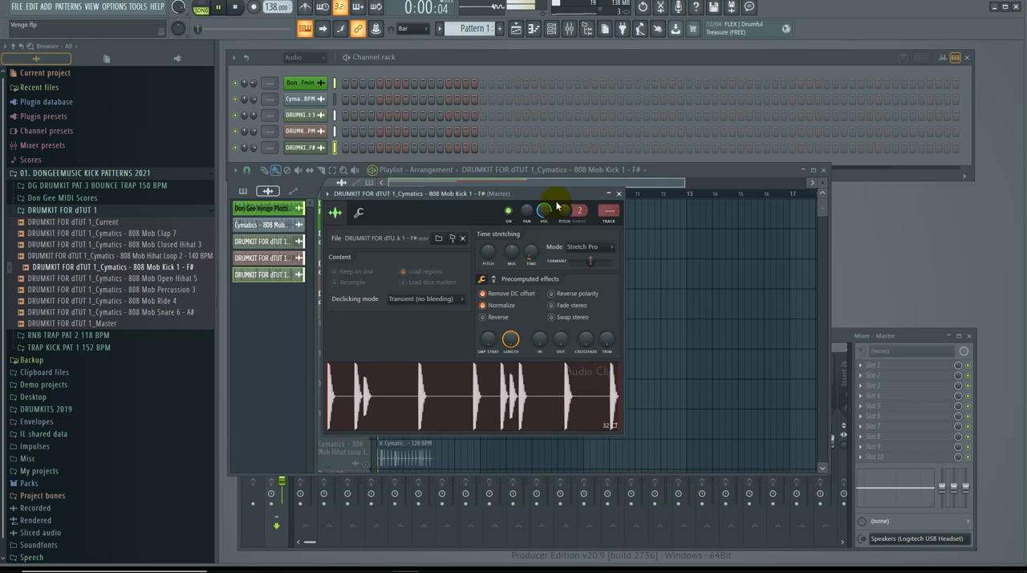
Step: Close the kick's channel settings and place a second Kick 1 clip on Track 4 at bar 5
drag(568, 195, 809, 203)
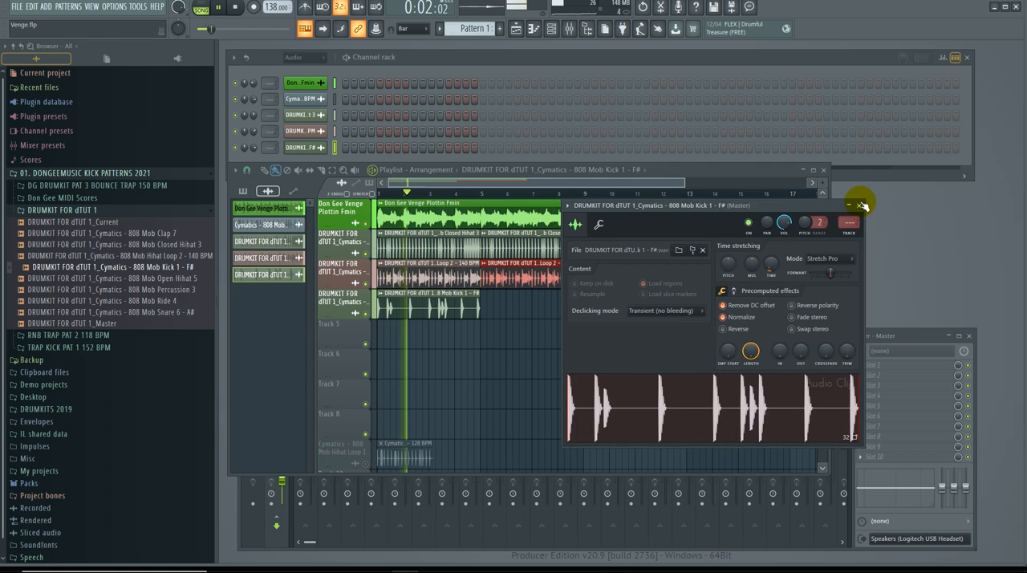
click(861, 200)
click(461, 308)
click(483, 307)
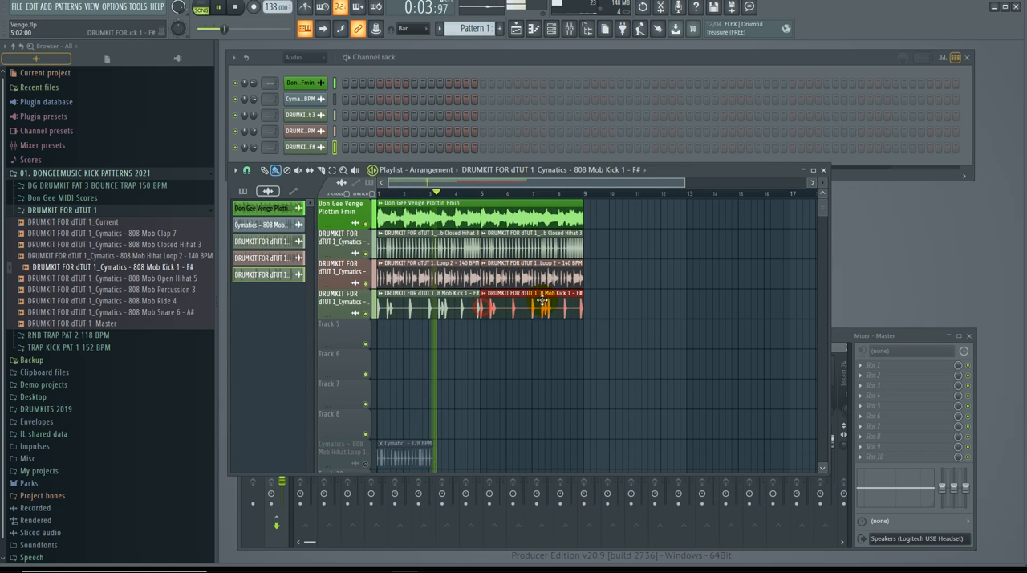
Step: Move the playlist window slightly lower, clear of the channel rack, and close the mixer window
drag(763, 169, 758, 192)
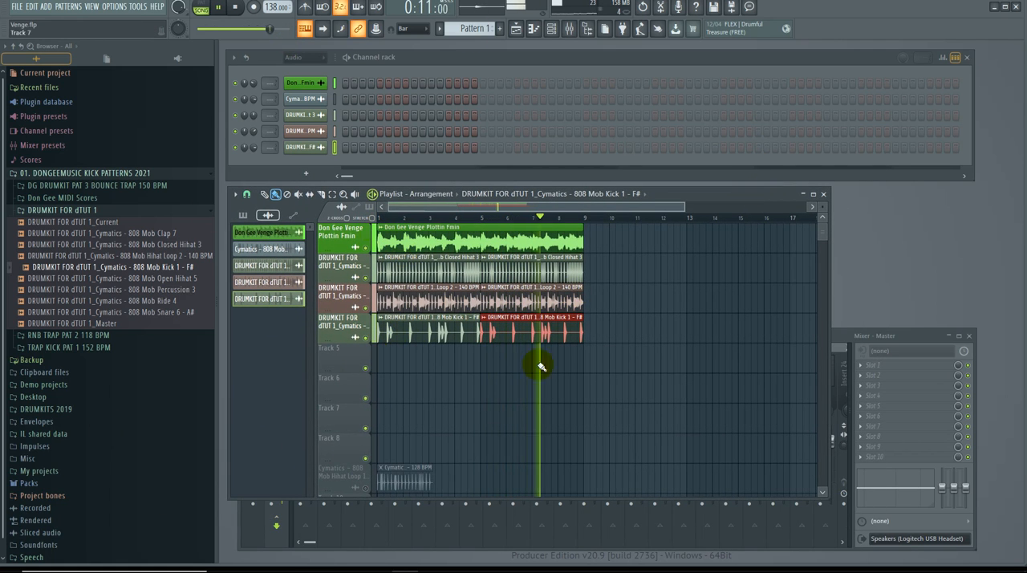
click(838, 338)
drag(827, 336, 862, 281)
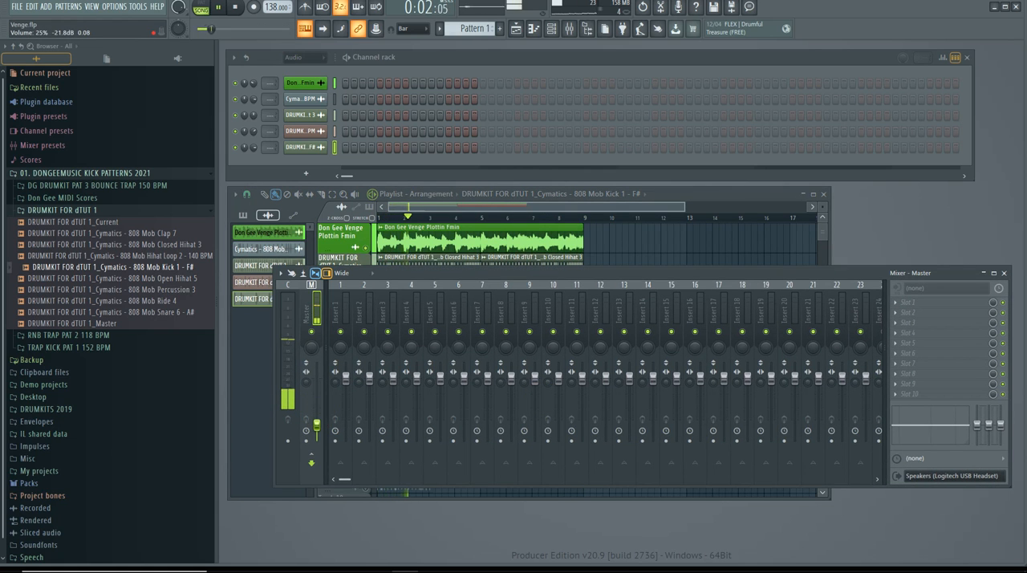
drag(610, 276, 618, 337)
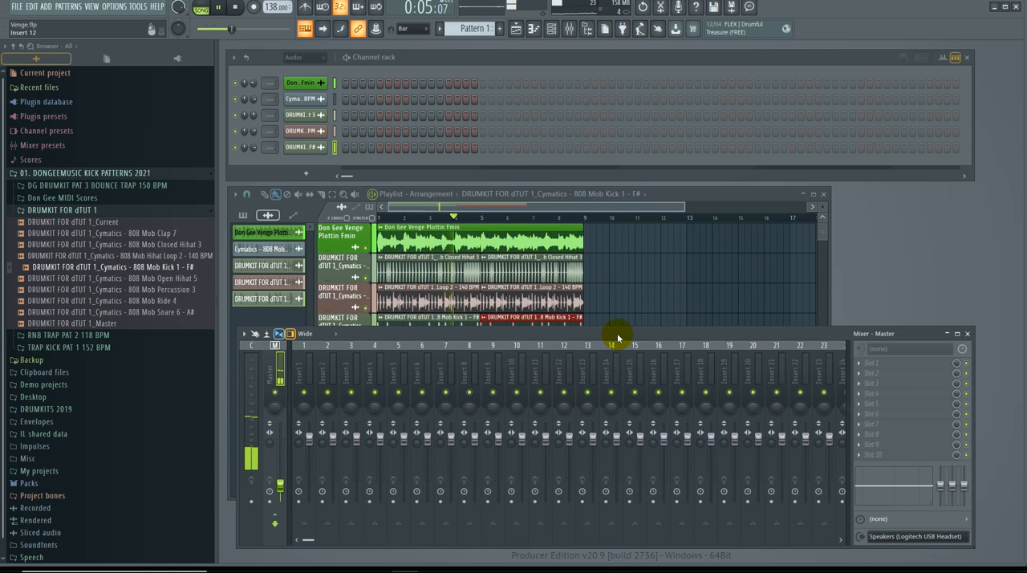
click(969, 334)
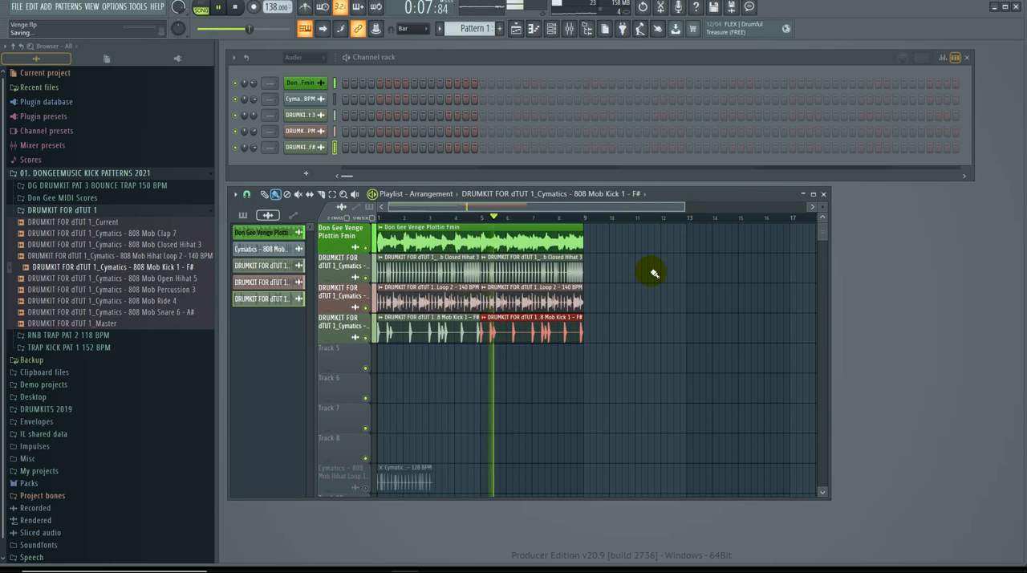
Step: Add the 808 Mob Open Hihat 5 drumkit sample to Track 5 as an audio clip and enlarge the track to match the others
click(176, 280)
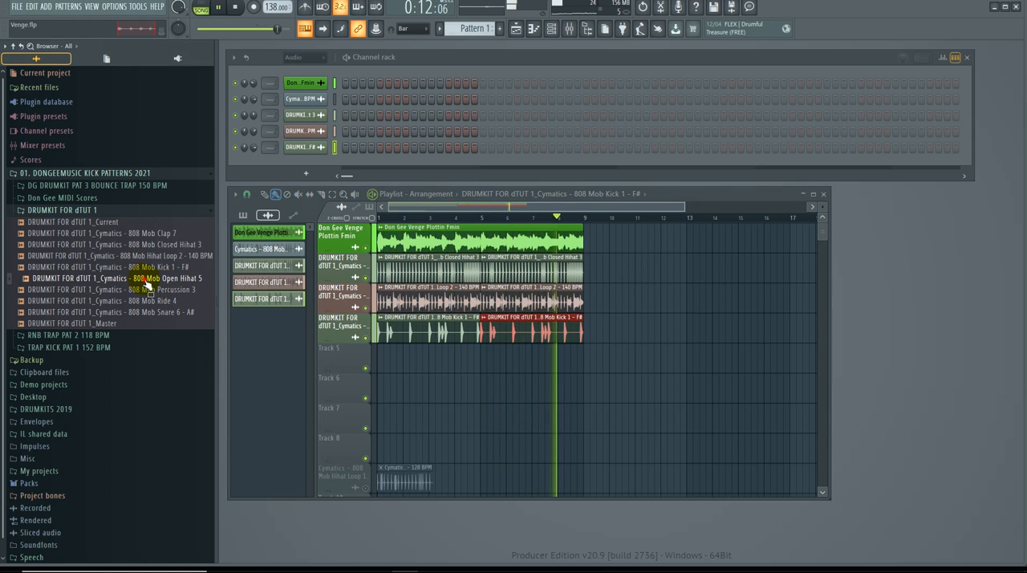
drag(147, 282, 592, 349)
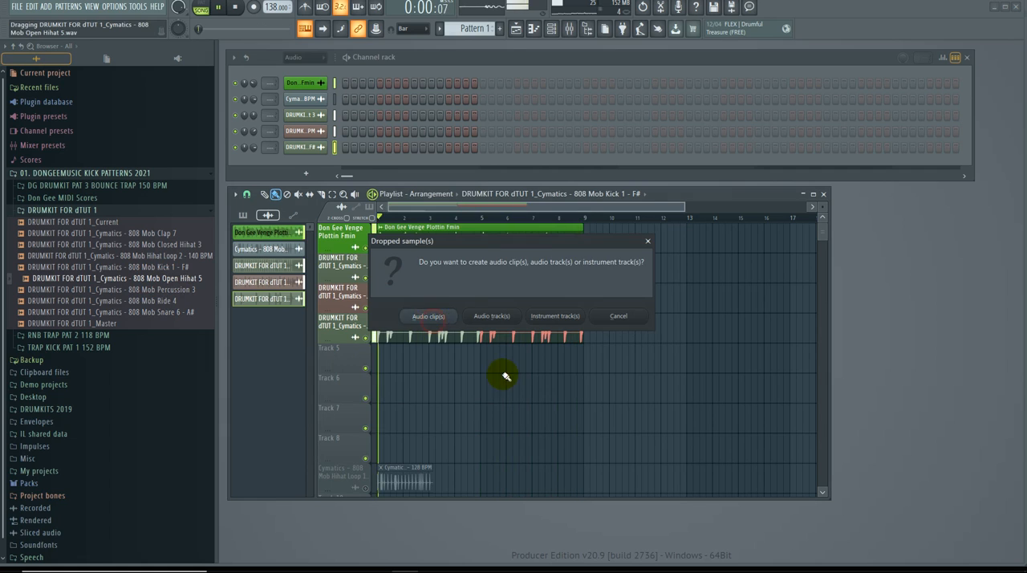
click(339, 369)
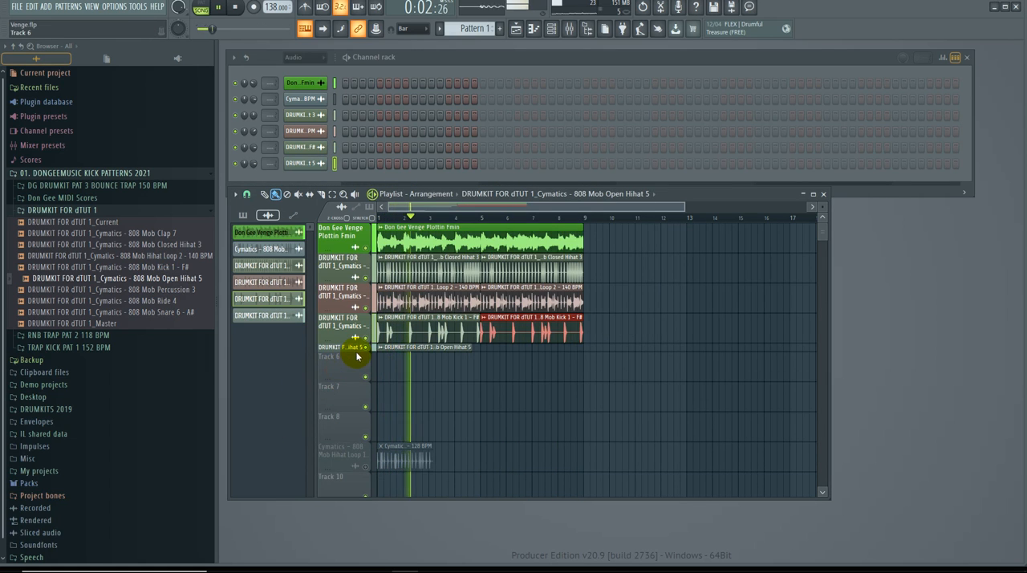
drag(354, 353, 360, 374)
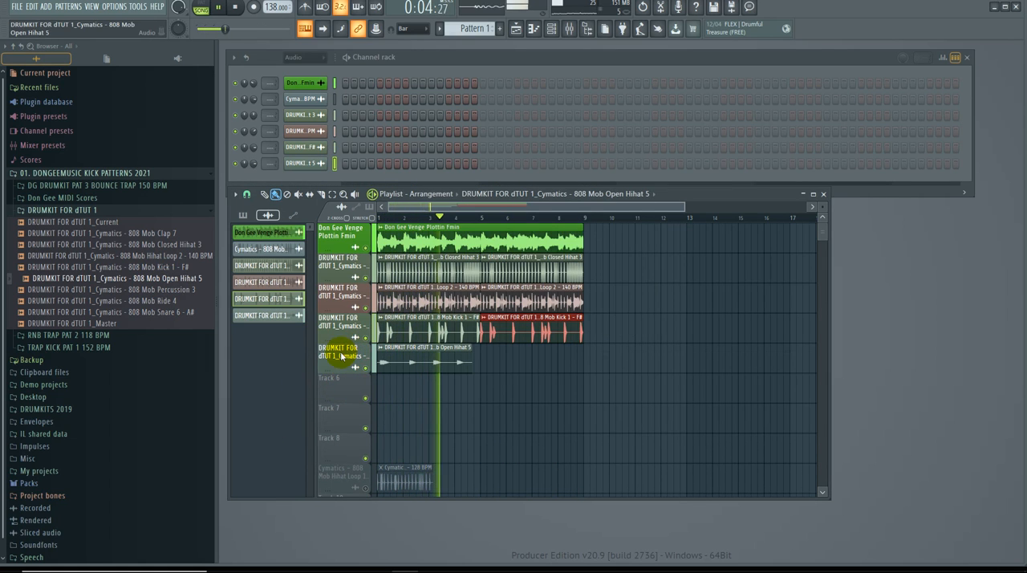
Step: Set the Open Hihat 5 clip to Stretch Pro mode and normalize it, moving its settings window clear of the playlist clips
double_click(335, 365)
click(484, 151)
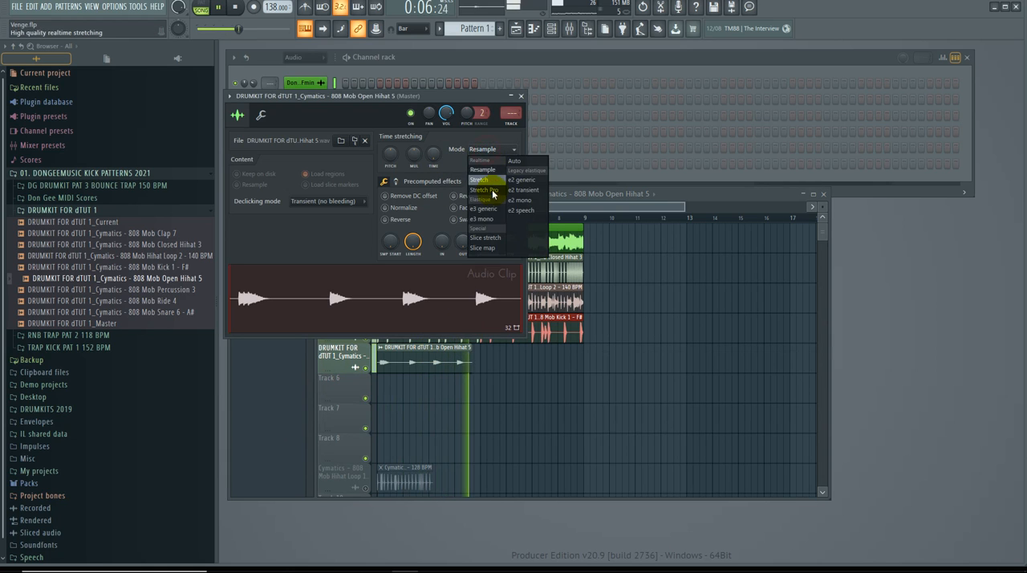
click(410, 210)
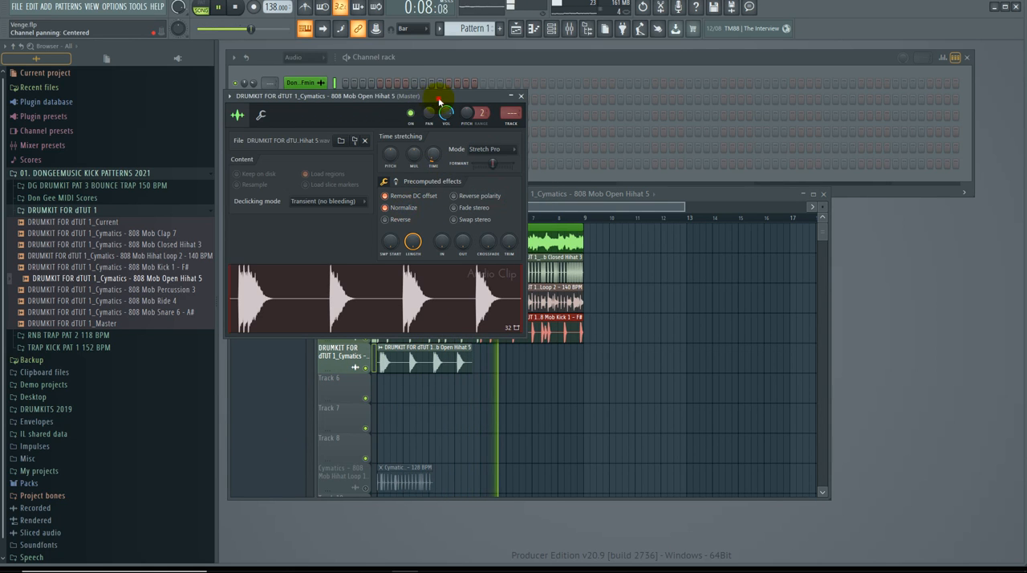
drag(439, 100, 940, 117)
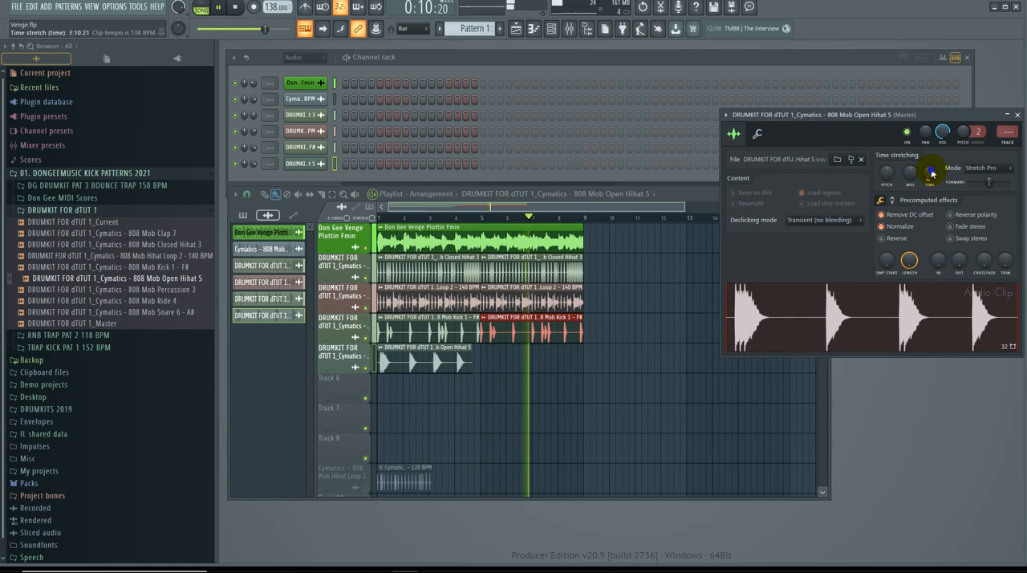
Step: Set the Open Hihat 5 stretch time to 4 bars and place a second clip on Track 5 at bar 5
right_click(932, 173)
click(936, 259)
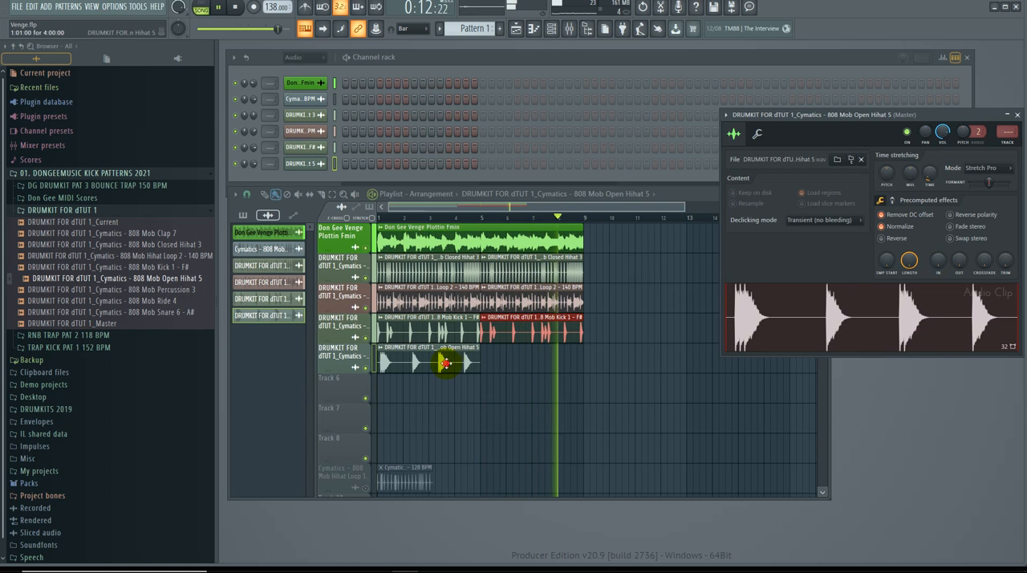
drag(445, 364, 477, 360)
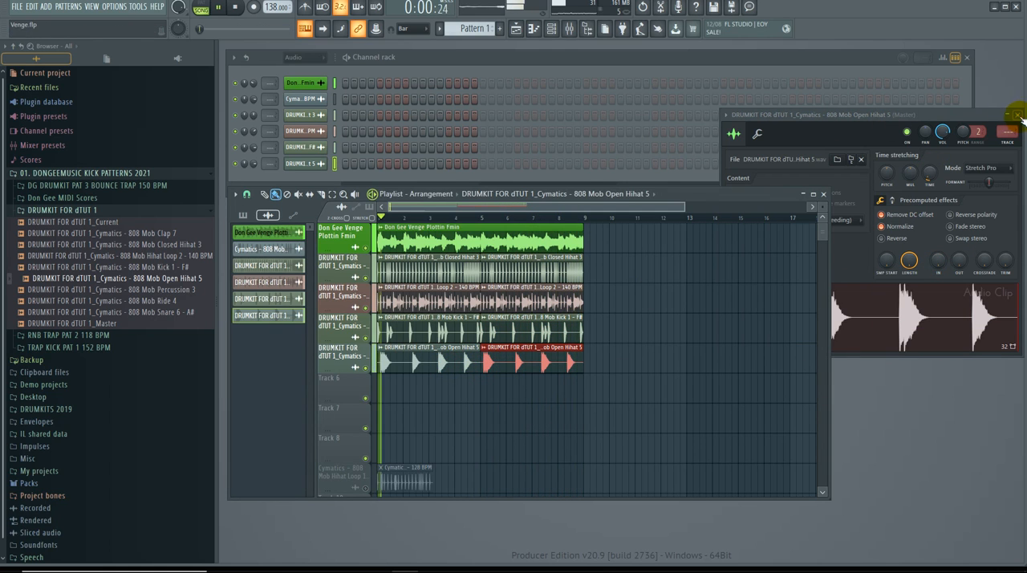
click(1017, 115)
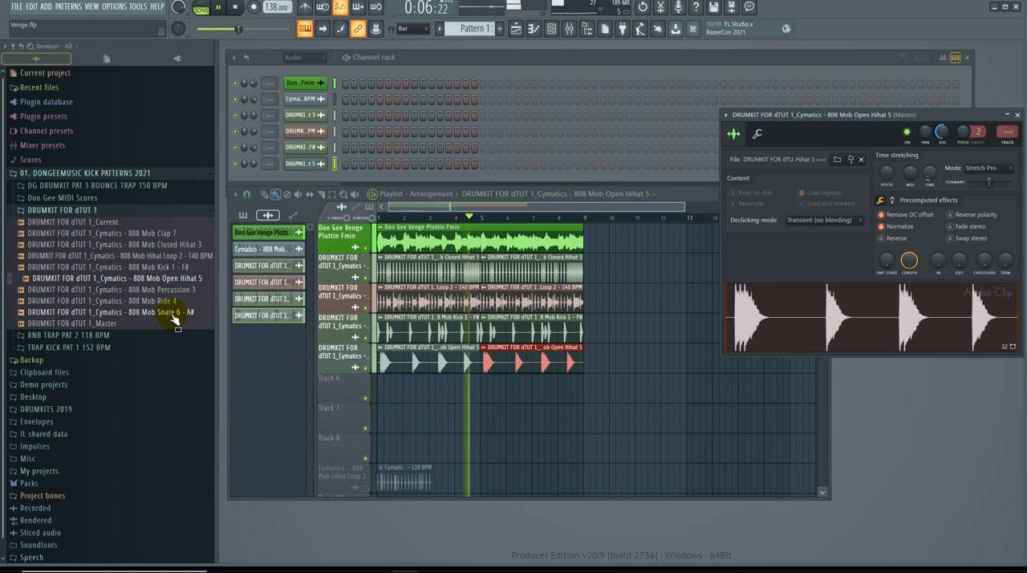
Step: Add the 808 Mob Snare 6 - A# drumkit sample to Track 6 of the playlist as an audio clip
drag(132, 318, 378, 355)
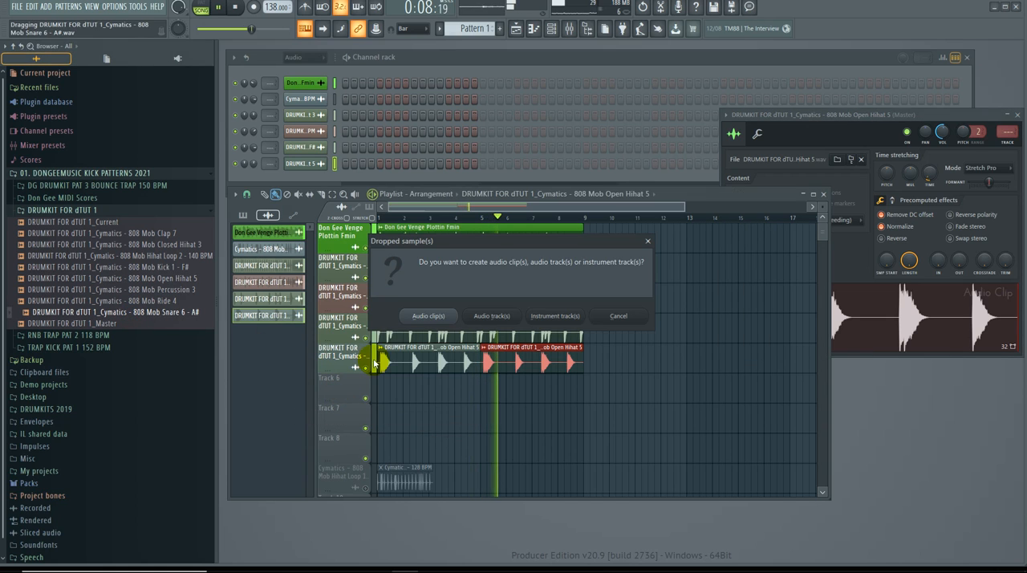
click(430, 316)
Step: Set the Snare 6 clip to Stretch Pro mode with a 4-bar stretch time and normalize it
double_click(342, 391)
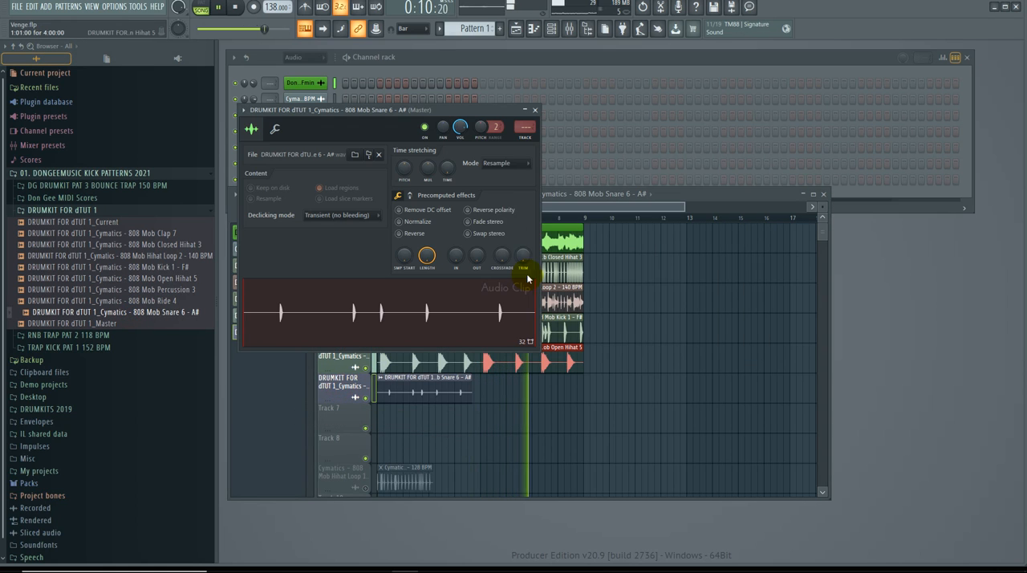
click(498, 163)
click(503, 204)
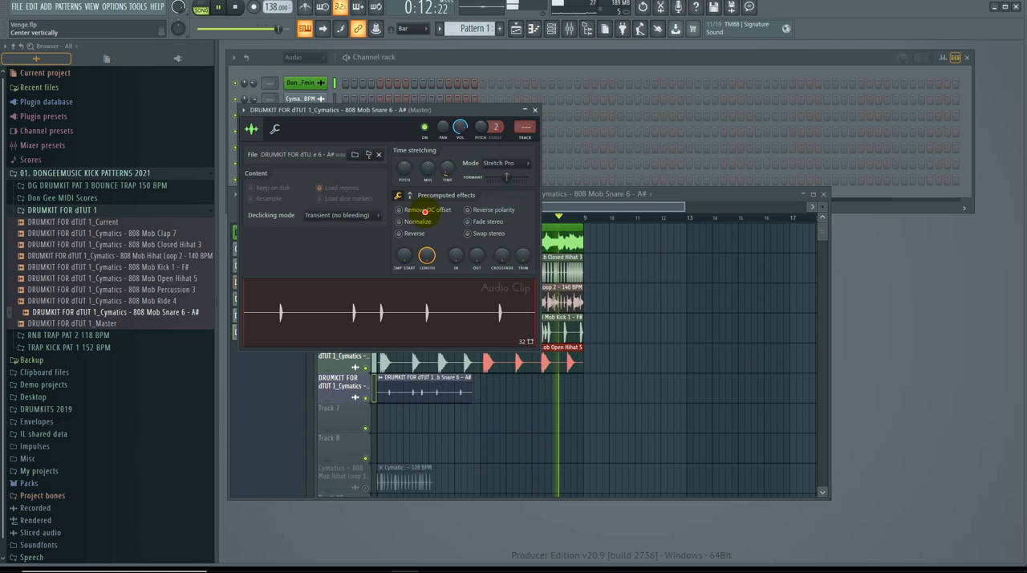
click(431, 222)
right_click(450, 169)
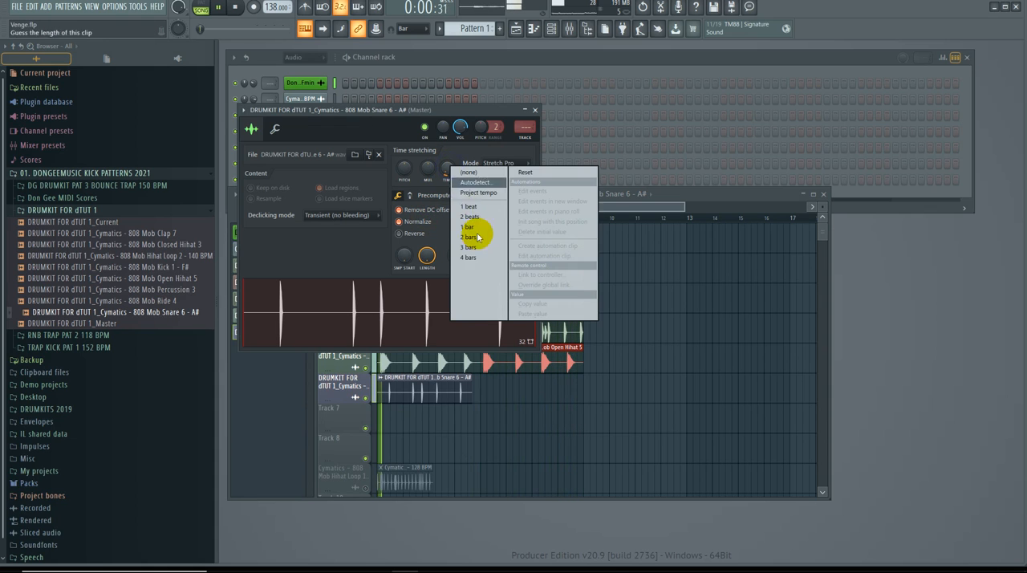
click(481, 255)
Step: Close the snare's channel settings and place a second Snare 6 clip on Track 6 at bar 5
click(536, 110)
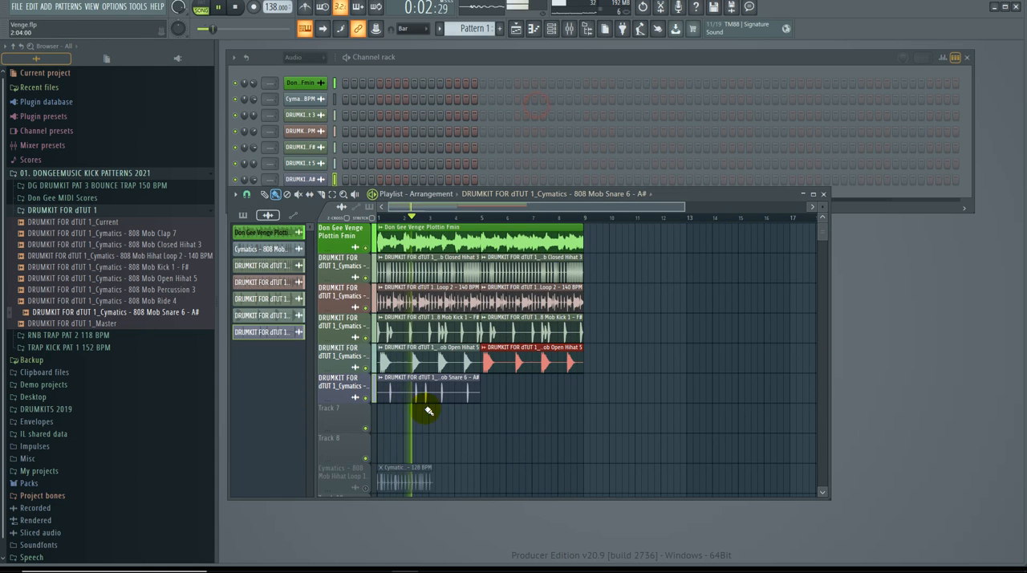
click(431, 393)
click(485, 401)
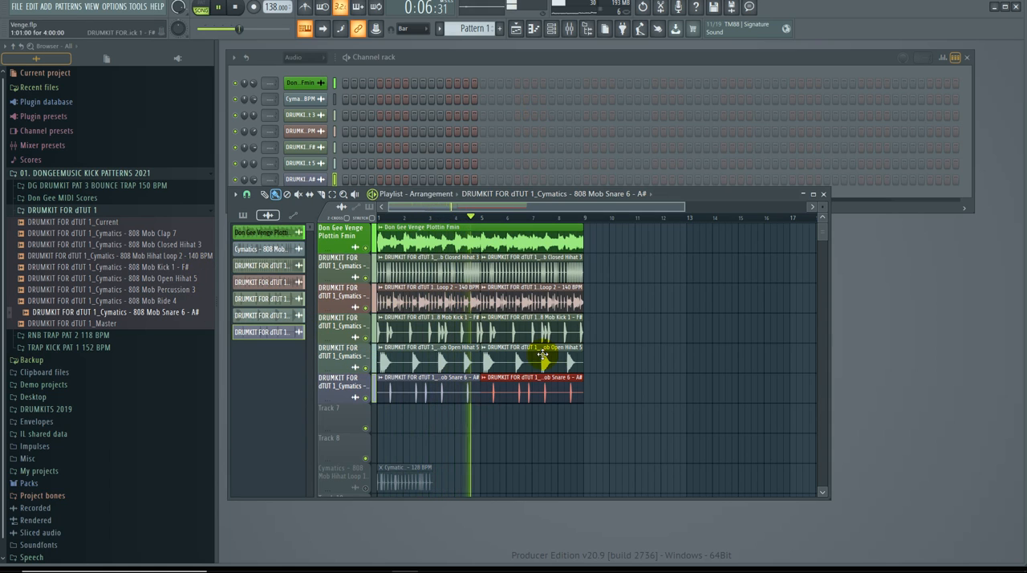
Step: Add the 808 Mob Clap 7 drumkit sample to Track 7 of the playlist as an audio clip
drag(148, 238, 362, 420)
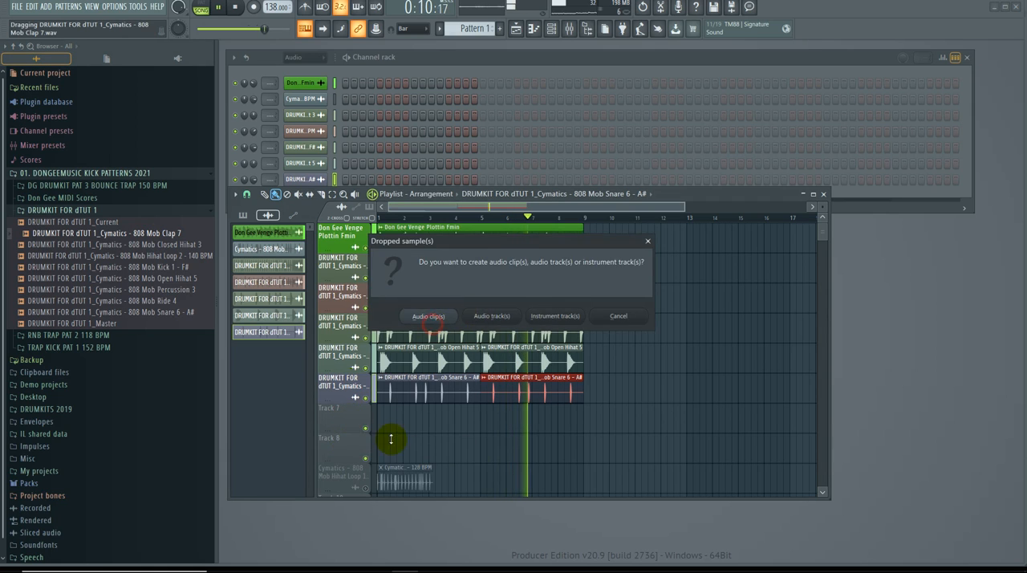
click(432, 320)
Step: Set the Clap 7 clip to Stretch Pro mode with a 4-bar stretch time and normalize it
click(351, 420)
click(533, 179)
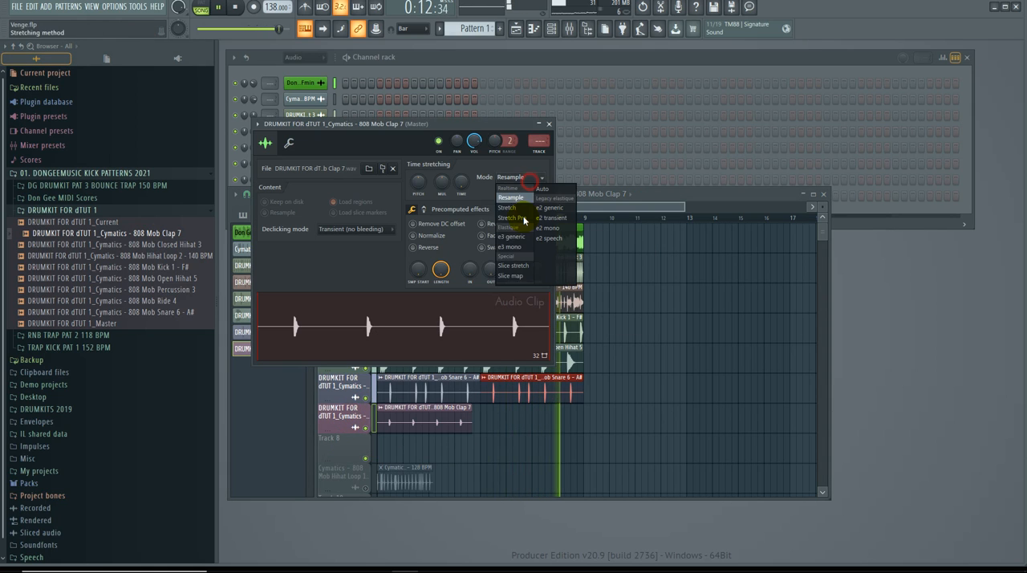
click(524, 223)
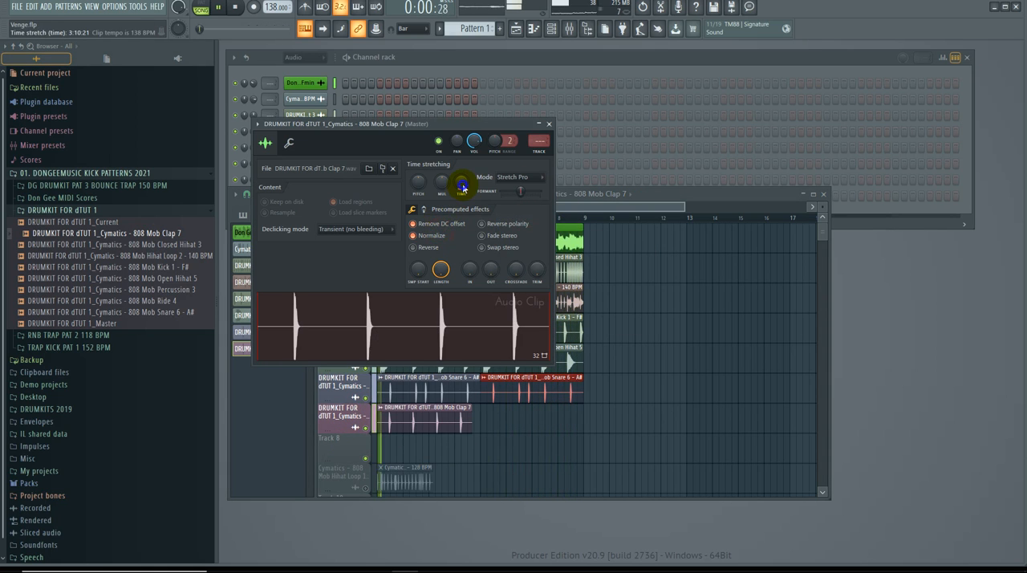
right_click(461, 184)
click(489, 278)
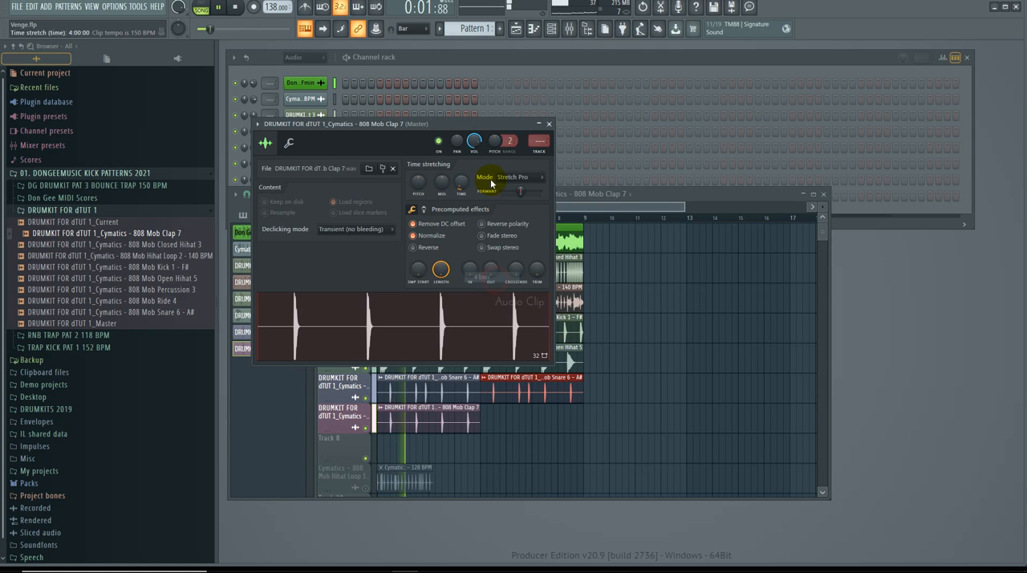
Step: Close the clap's channel settings and place a second Clap 7 clip on Track 7 at bar 5
click(549, 124)
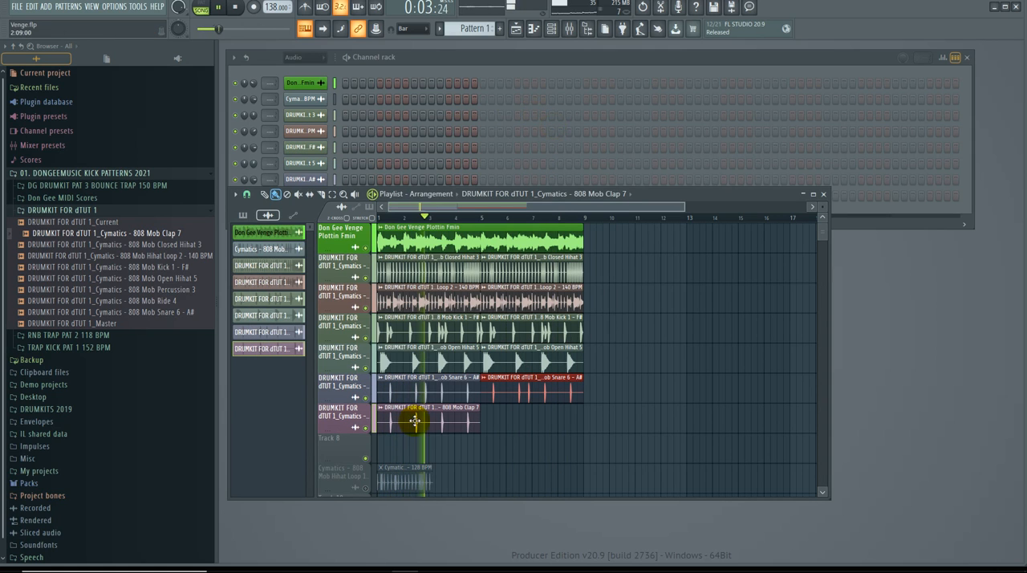
click(484, 424)
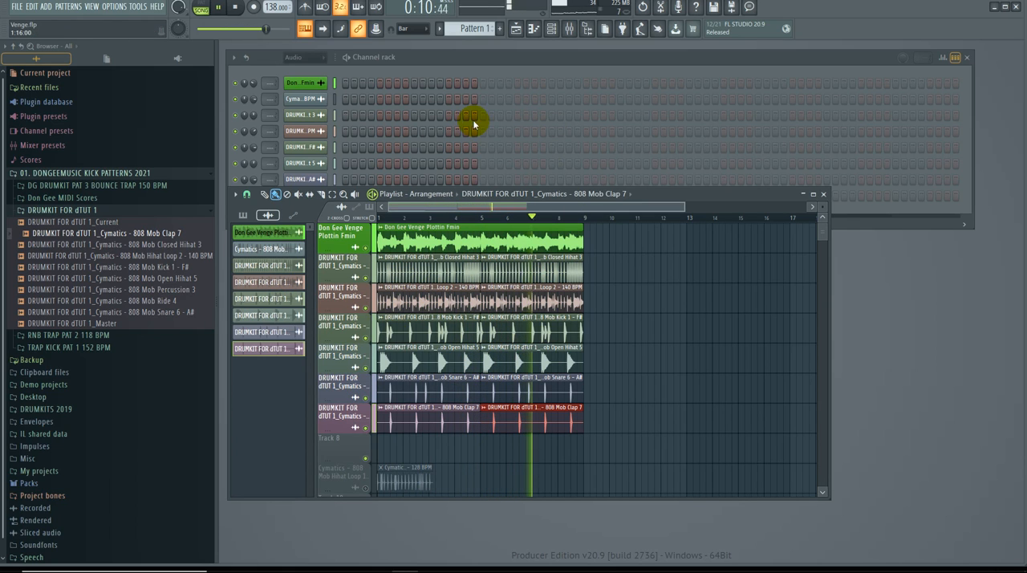
scroll(514, 321, down, 1)
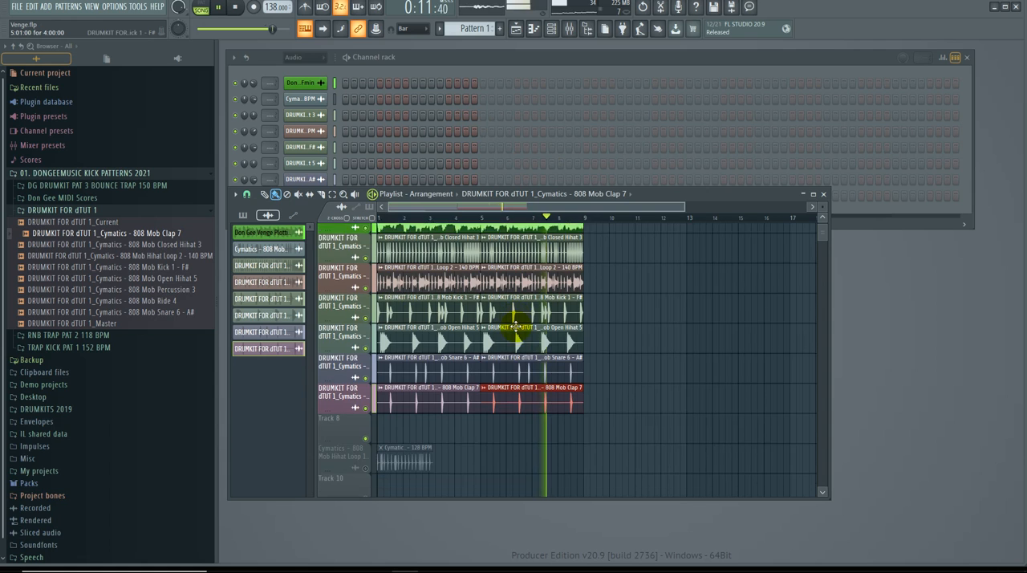
Step: Choose Pattern 1 as the playlist's clip source and filter the channel rack to the Unsorted group
click(603, 194)
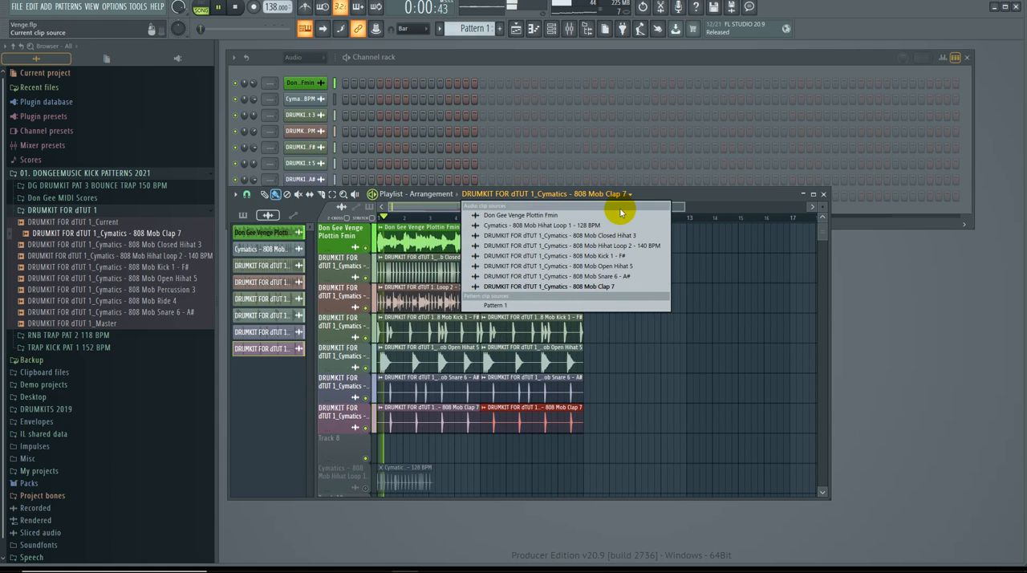
click(533, 308)
click(475, 56)
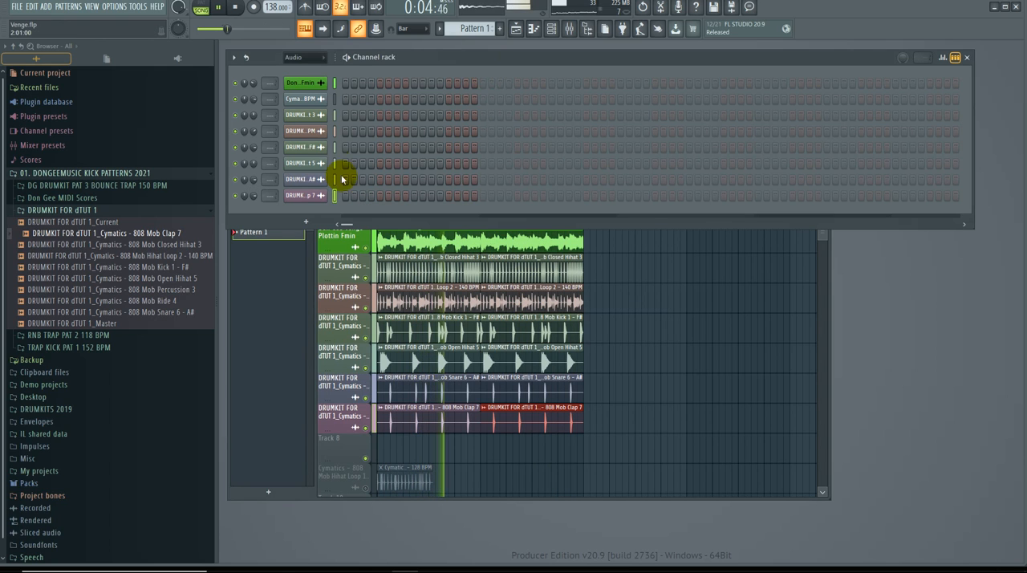
click(295, 57)
click(309, 94)
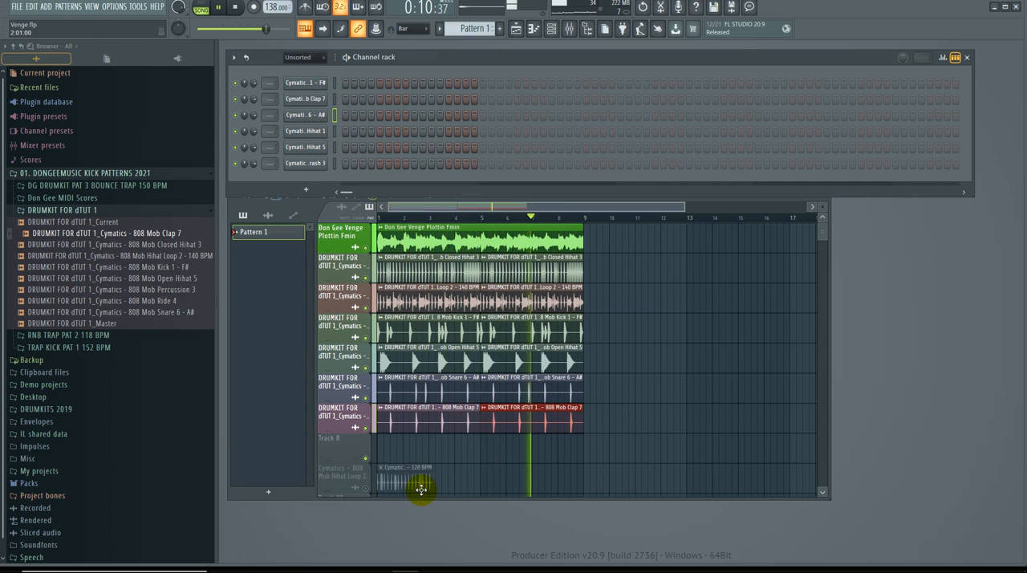
Step: Place a Pattern 1 clip at bar 1 of Track 8, extend it to 4 bars, and add a second one at bar 5
click(383, 446)
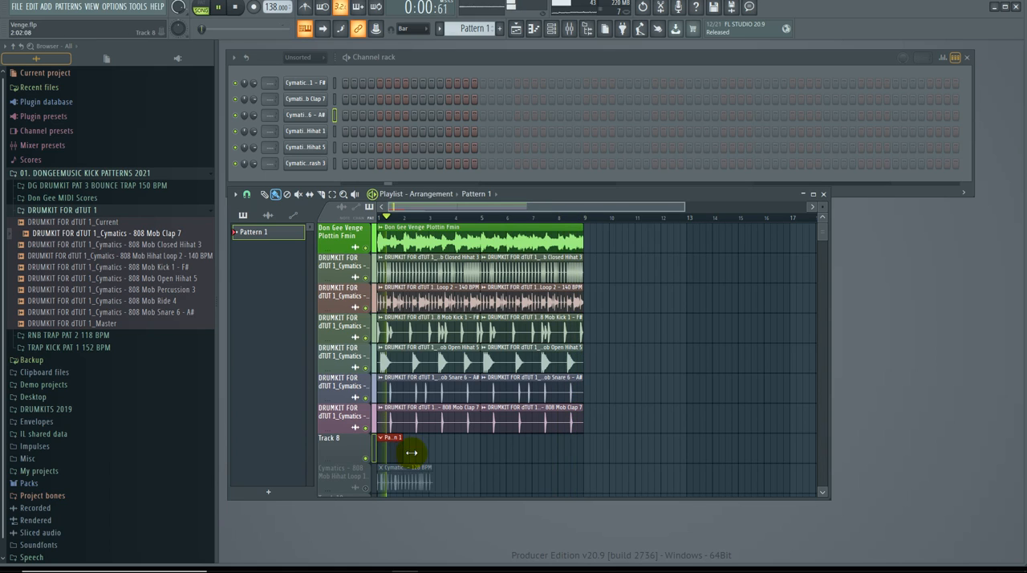
drag(411, 453, 476, 451)
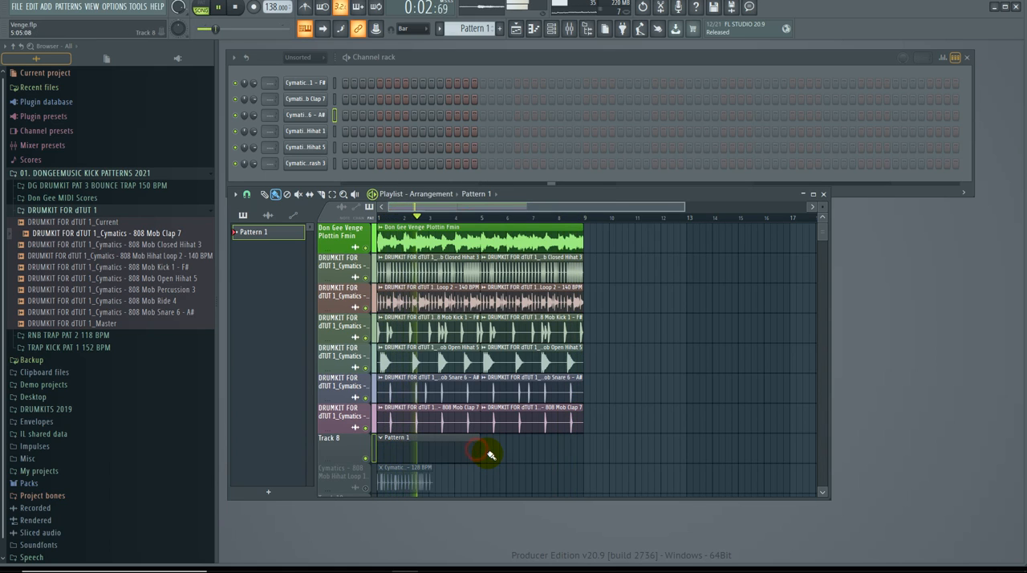
click(488, 455)
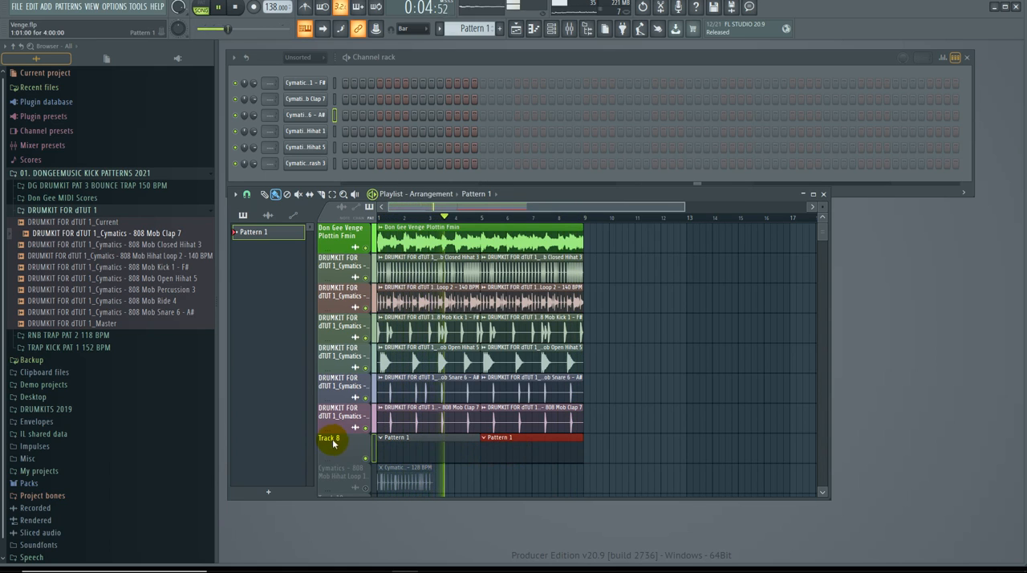
Step: Rename Pattern 1 to "Snare Roll 1"
click(440, 32)
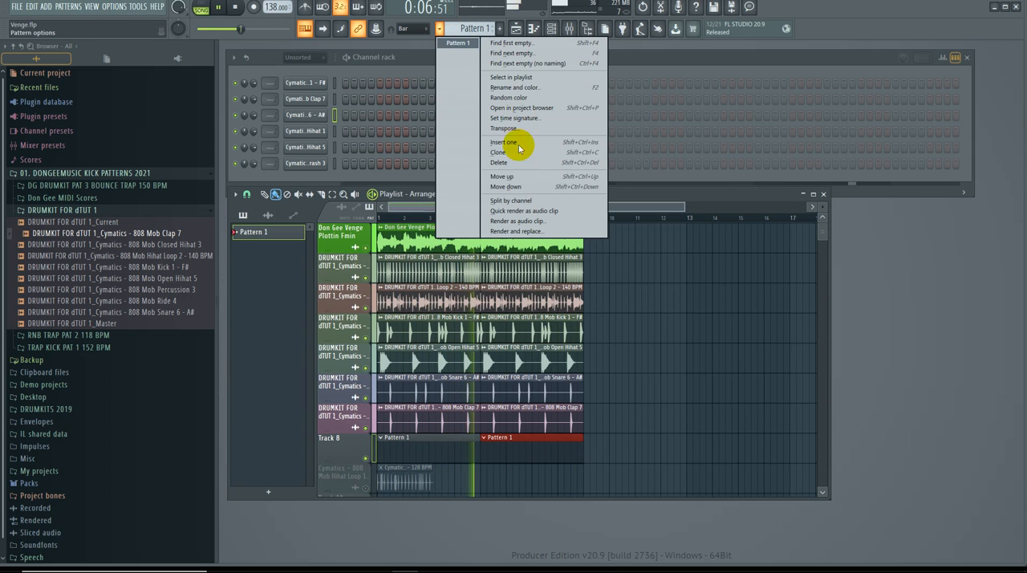
click(537, 89)
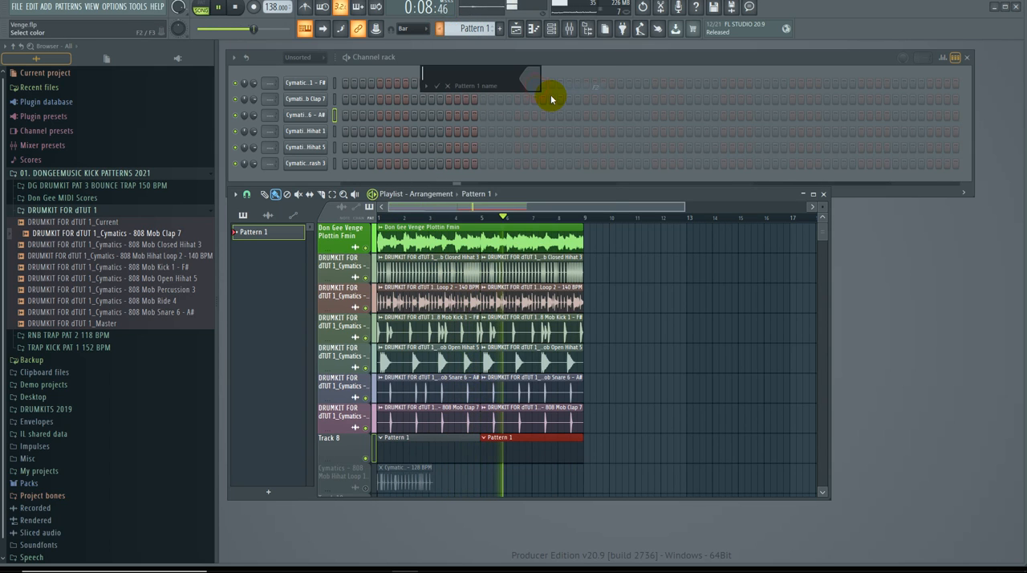
text(Sane)
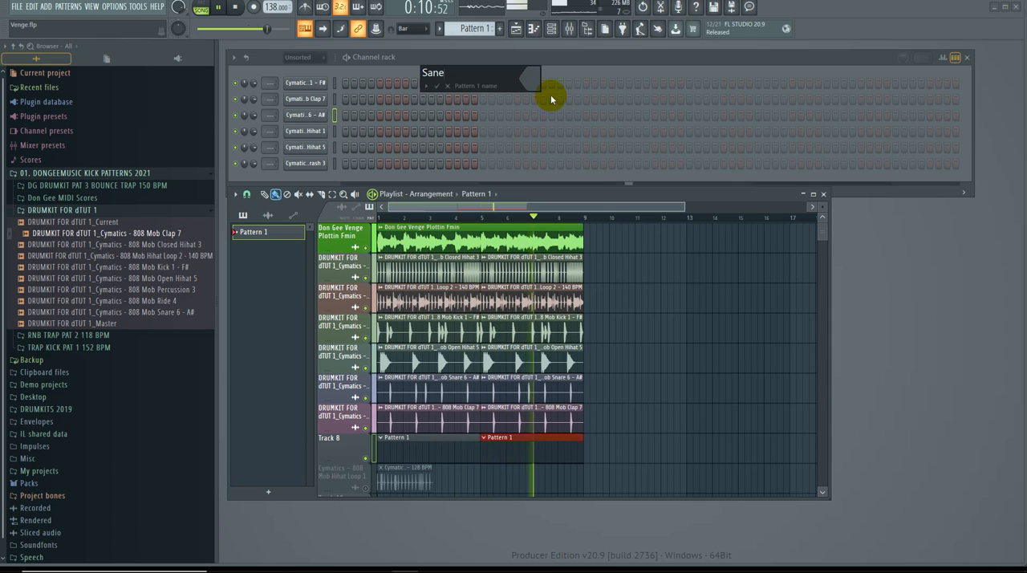
key(BackSpace)
key(BackSpace)
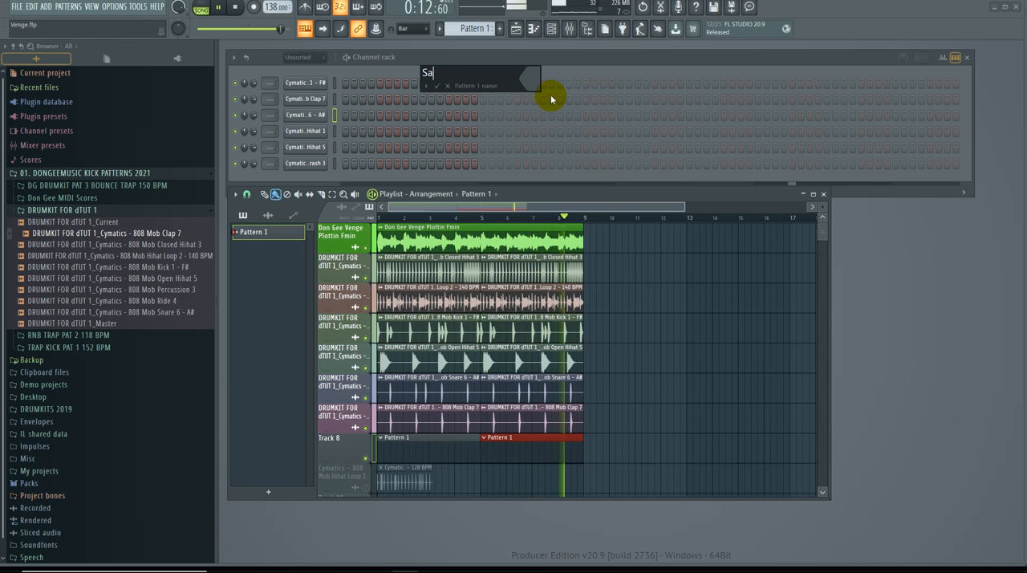
key(BackSpace)
text(nare Ro)
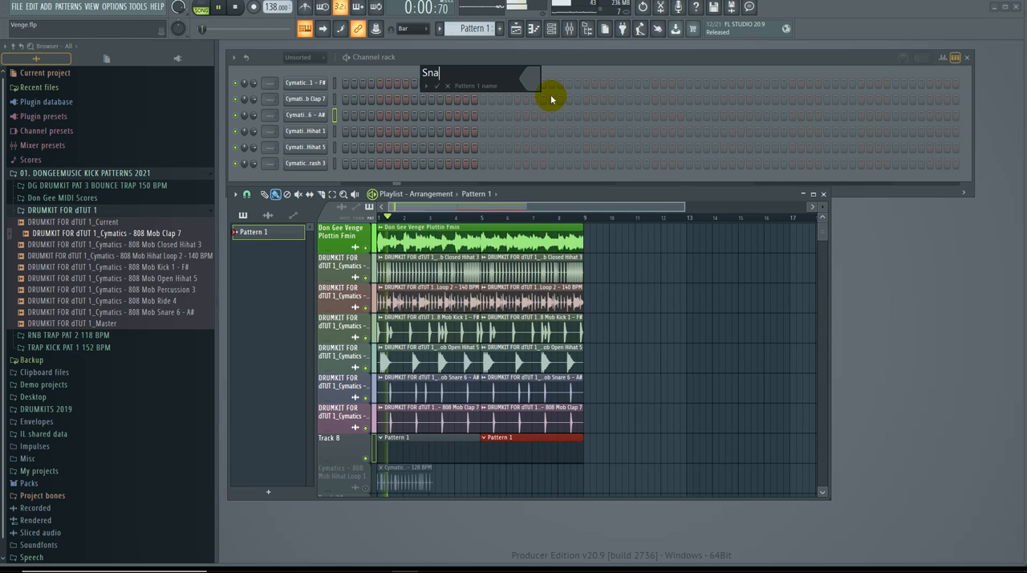
text(ll 1)
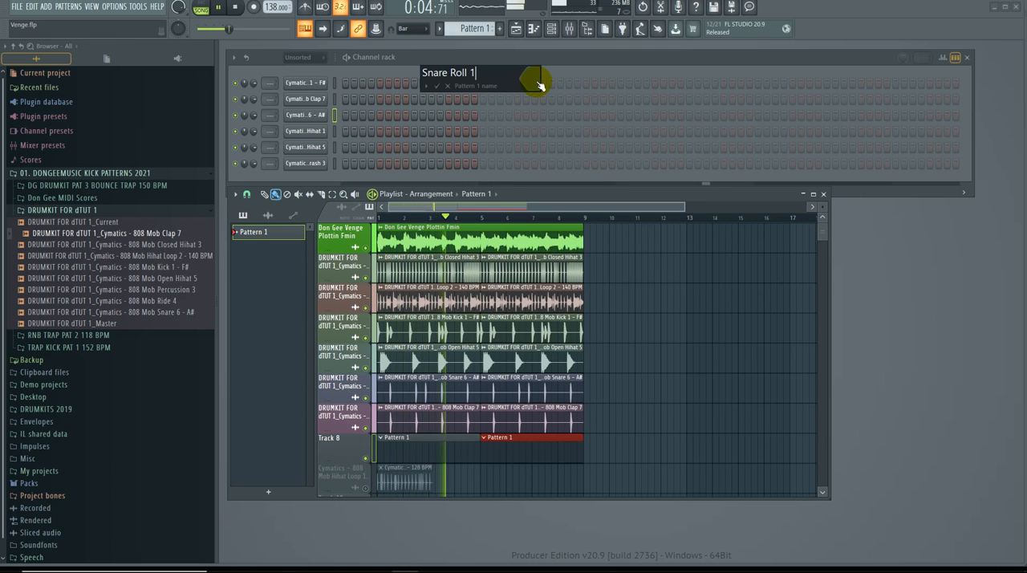
Step: Color the pattern Lemon Lime (#8BB93E) and auto-name Track 8 from its clip
click(532, 79)
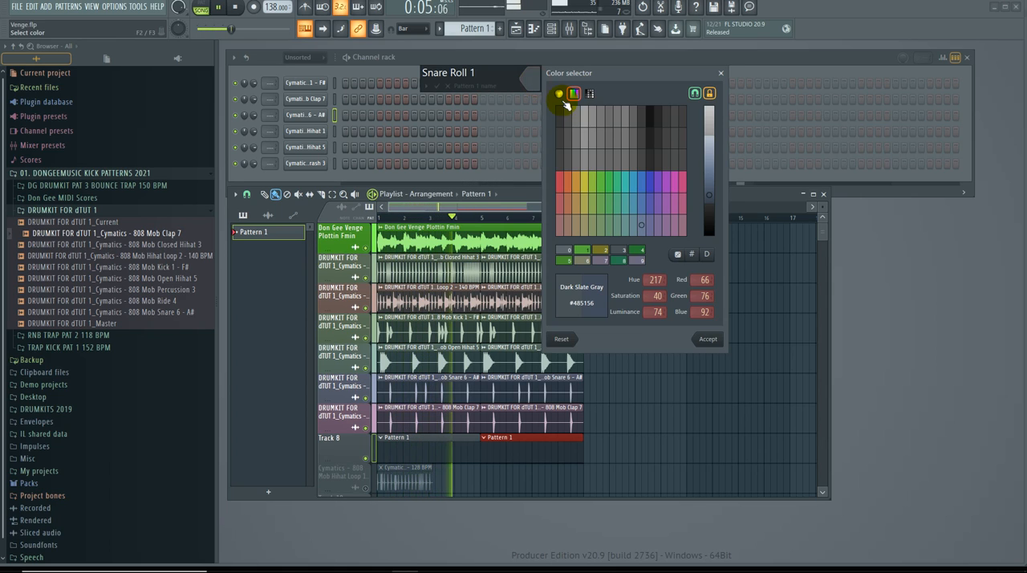
click(593, 182)
drag(709, 201, 708, 172)
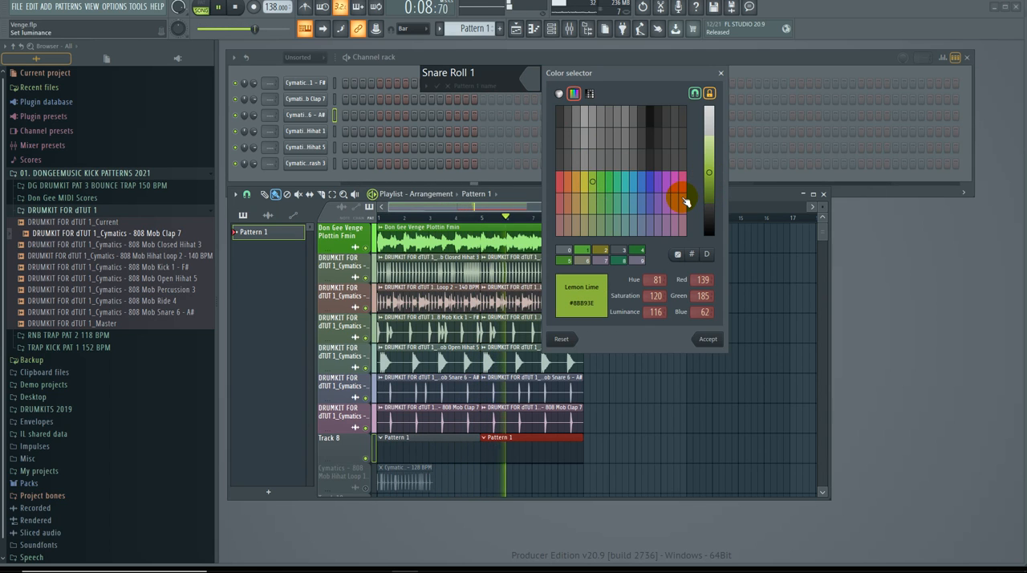
key(Return)
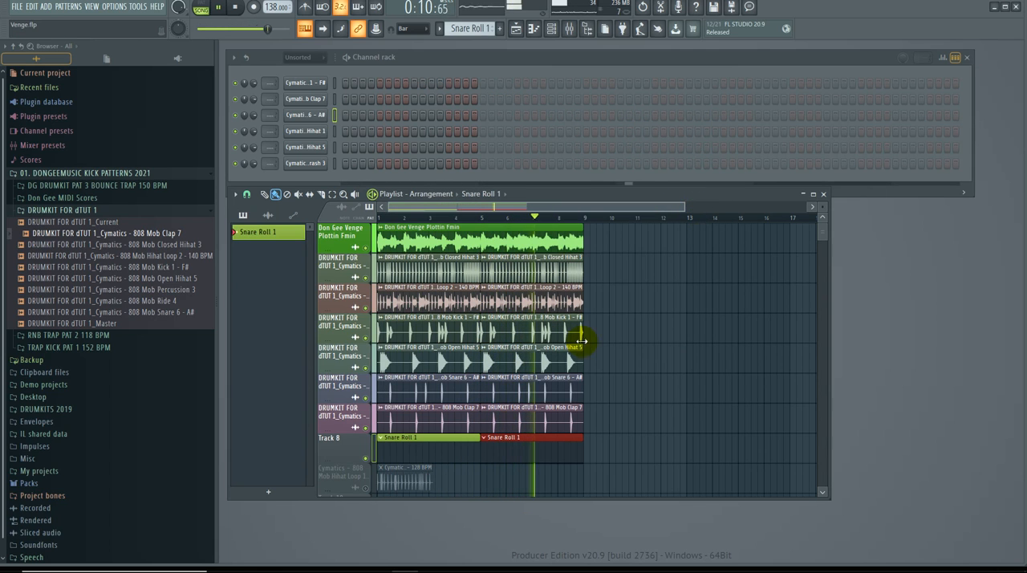
right_click(359, 447)
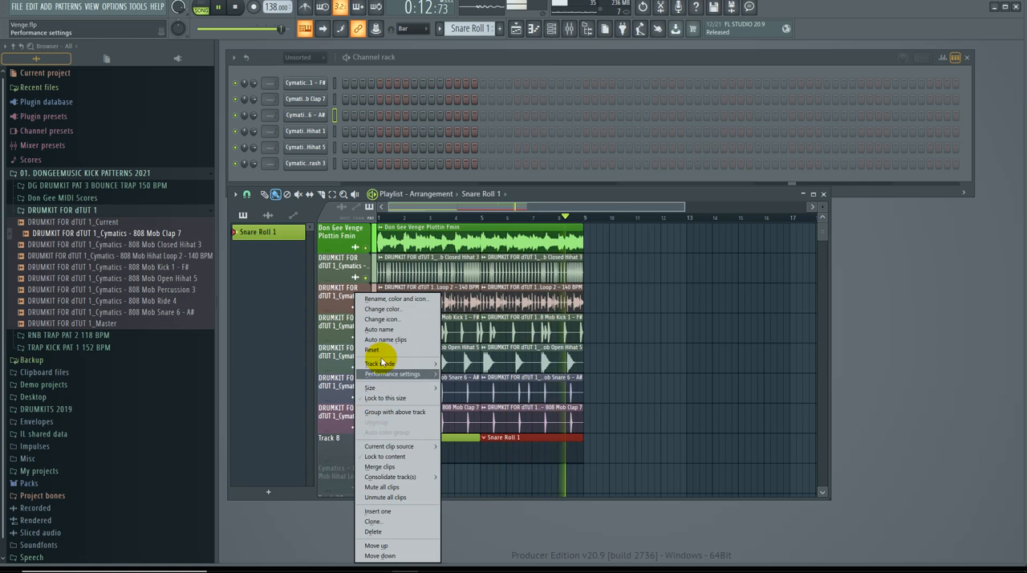
click(383, 329)
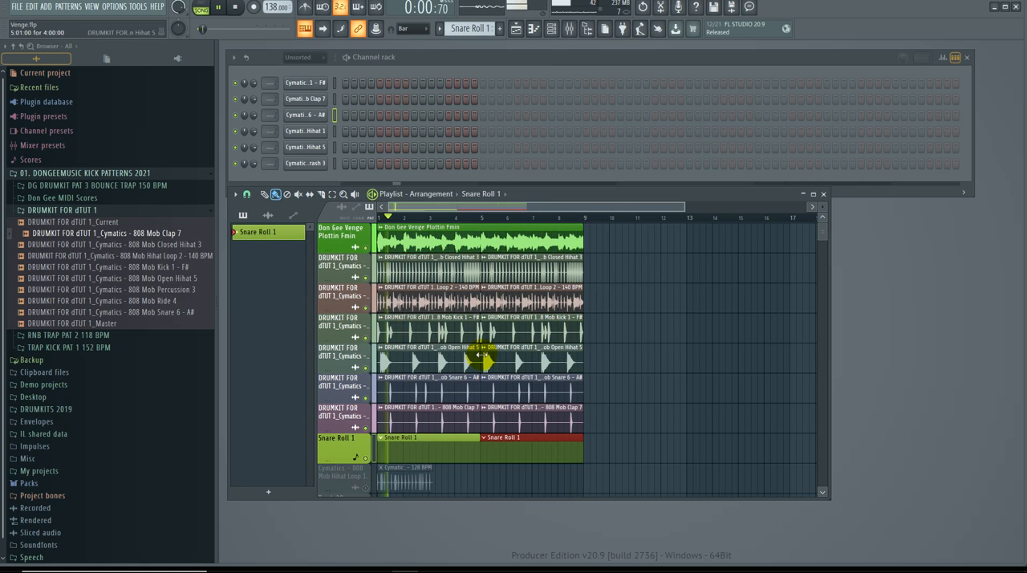
Step: Widen the playlist window and place it just below the channel rack
scroll(569, 389, down, 1)
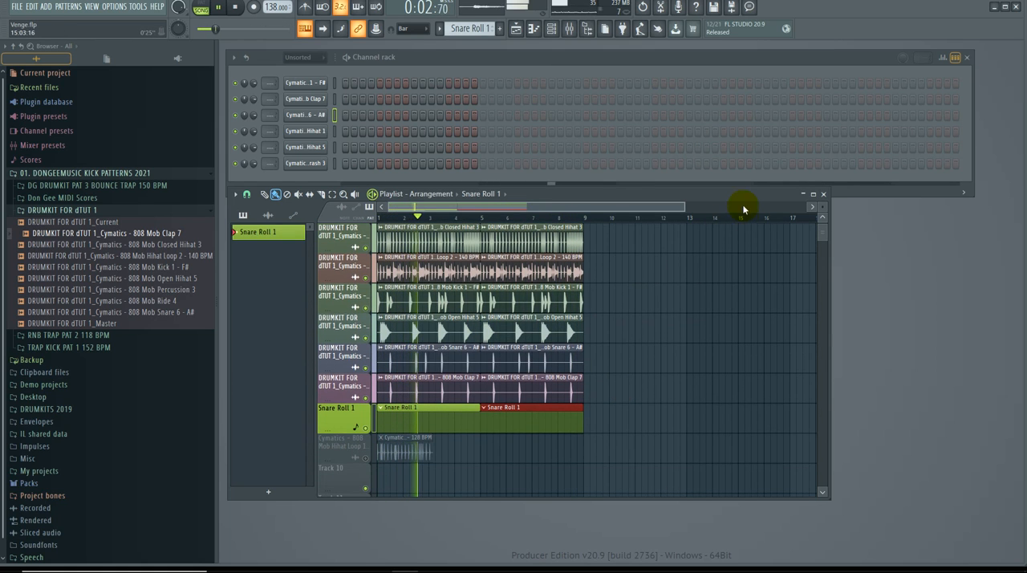
drag(745, 199, 755, 230)
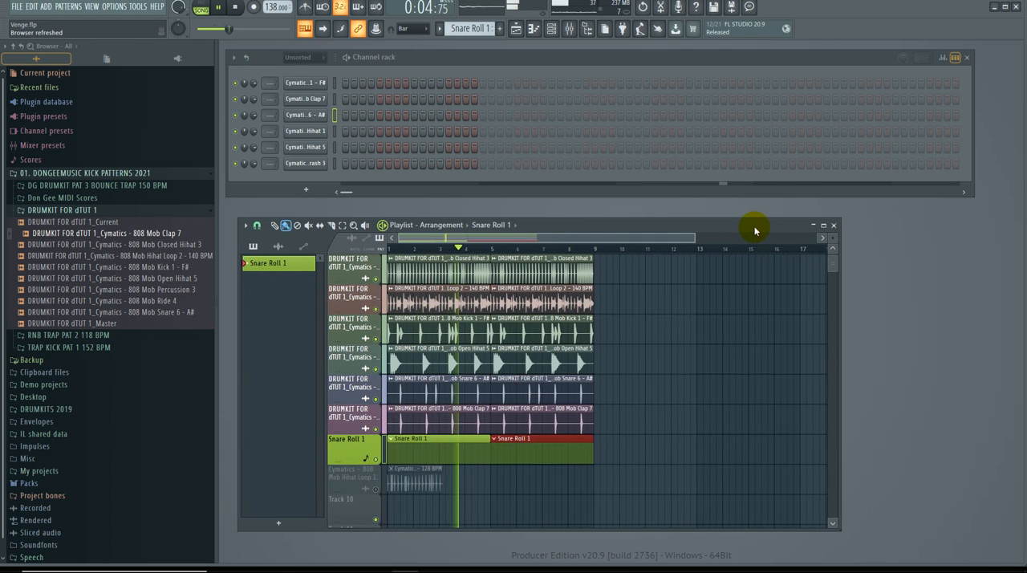
drag(839, 260, 1004, 262)
drag(933, 224, 928, 217)
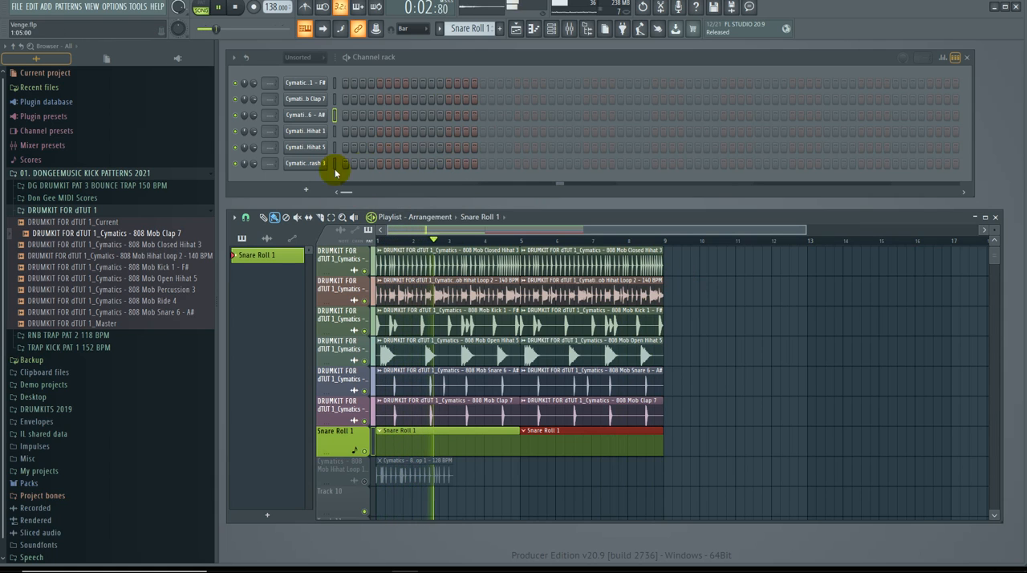
Step: Program Snare 6 hits on the ninth step of all four bars, plus steps 10 to 12 in bars 1 and 3
click(415, 115)
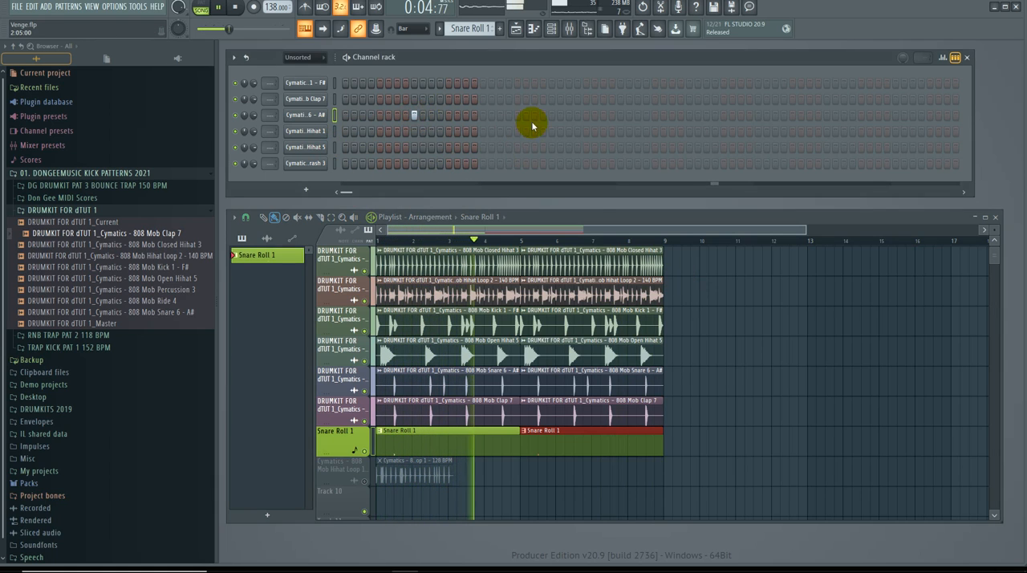
click(551, 115)
click(689, 115)
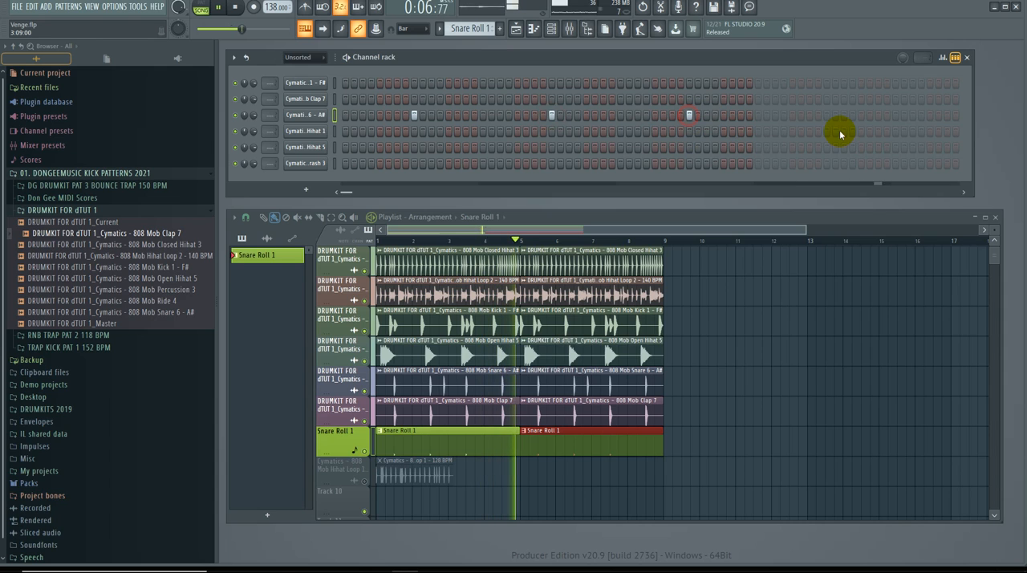
click(827, 115)
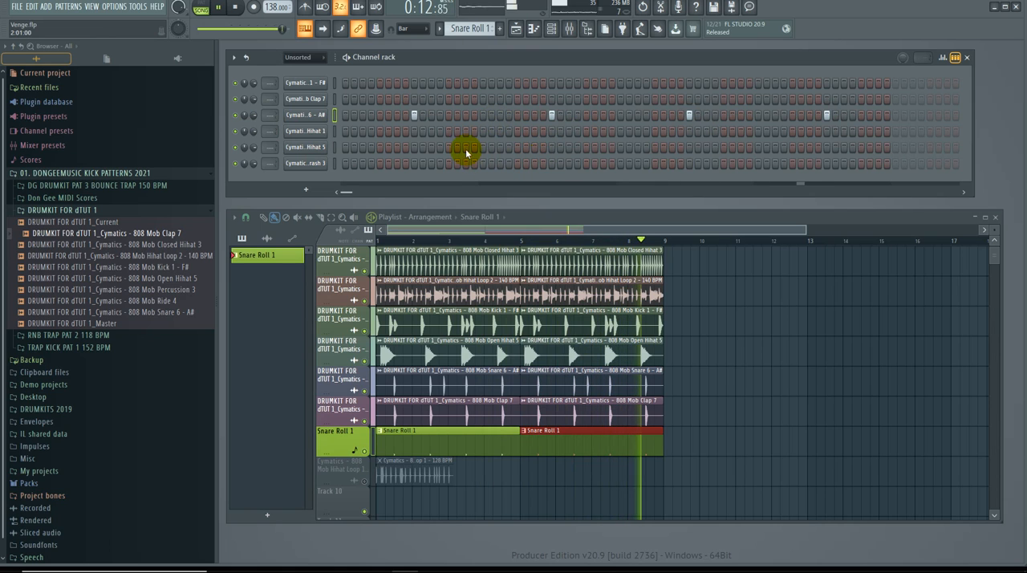
drag(424, 116, 441, 116)
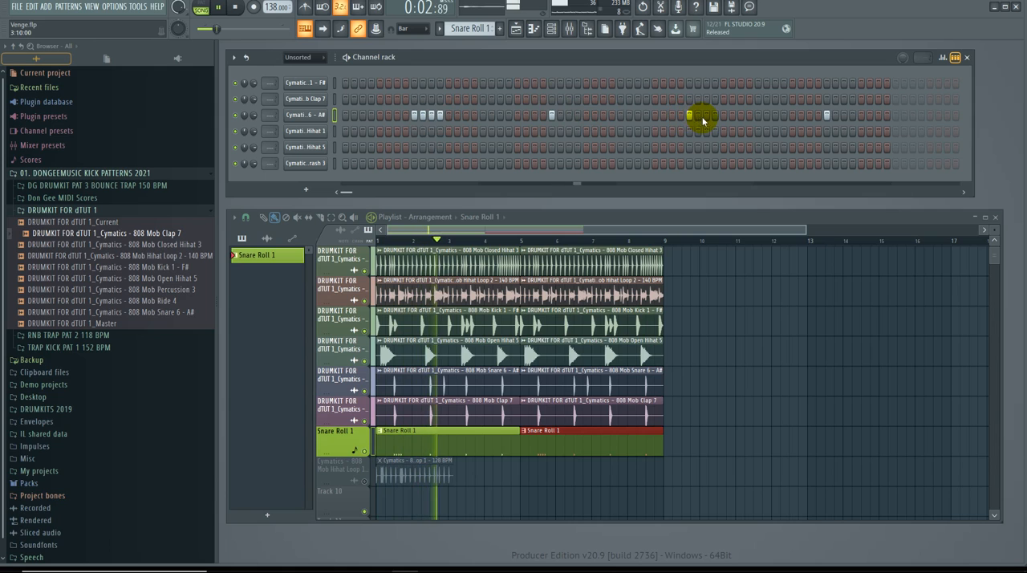
drag(696, 120, 716, 122)
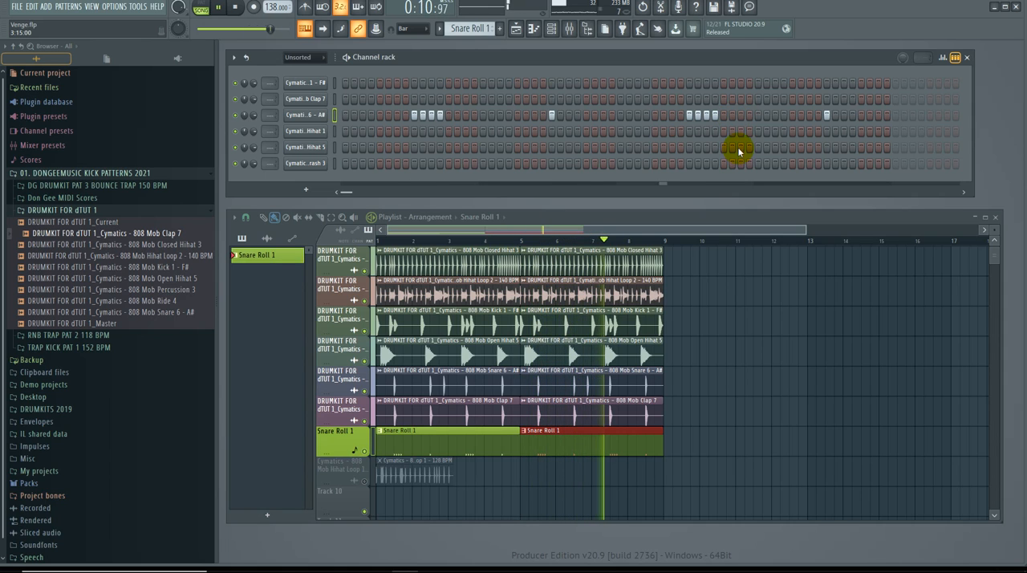
Step: Open the Snare 6 channel in the piano roll and set its snap to 1/3 beat
right_click(317, 116)
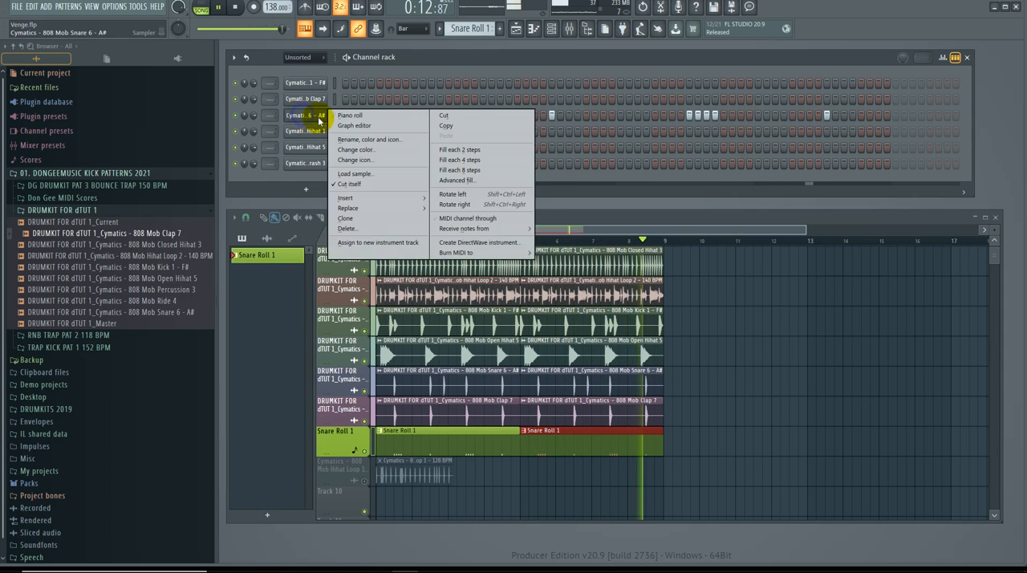
click(348, 116)
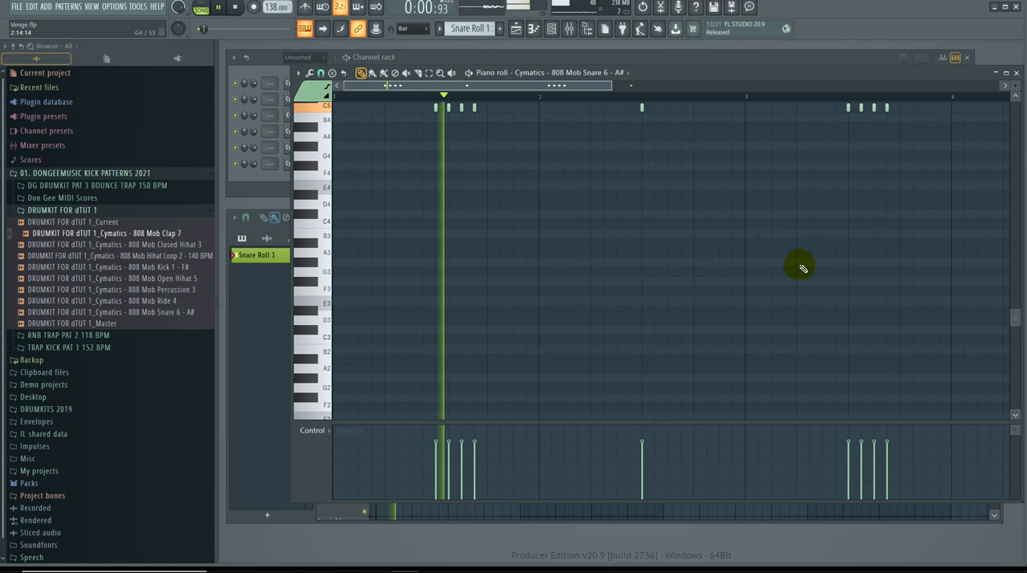
scroll(626, 140, up, 1)
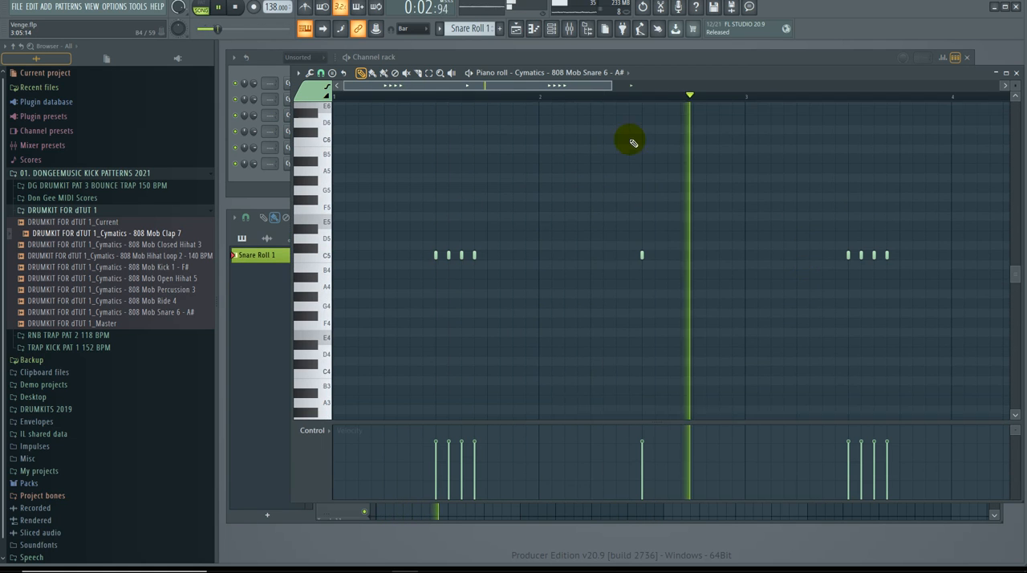
click(321, 73)
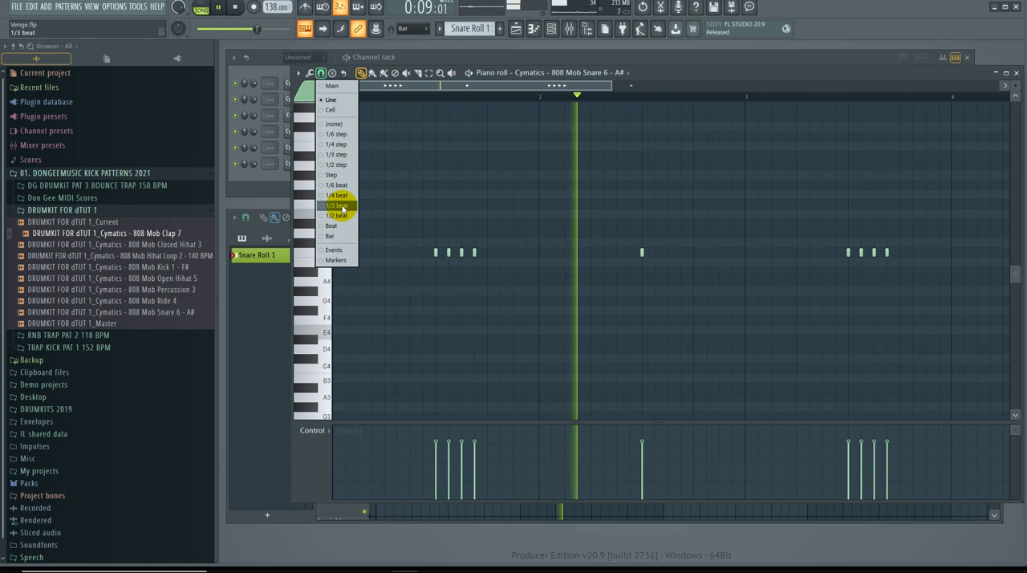
click(341, 207)
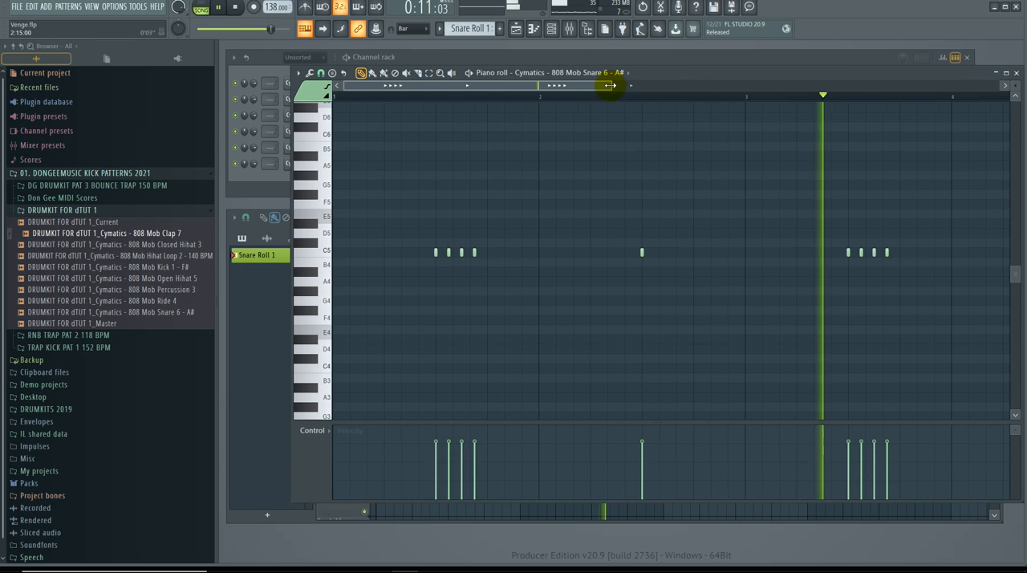
Step: Delete all four snare notes in bar 1
drag(610, 85, 544, 86)
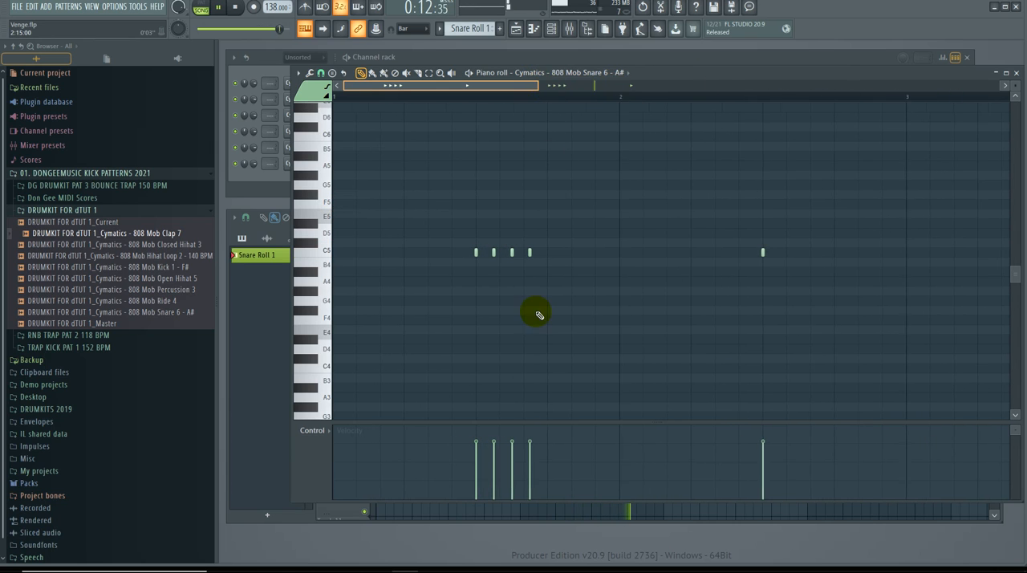
right_click(489, 254)
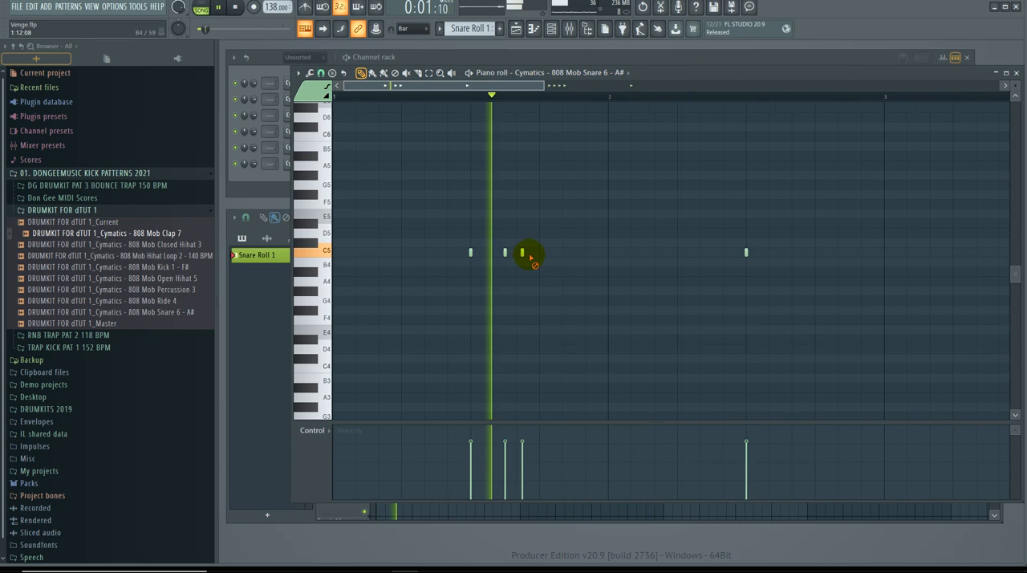
right_click(524, 254)
right_click(505, 252)
right_click(471, 253)
Step: Draw four C5 snare notes spaced 1/3 beat apart in bar 1, starting 1/3 beat after beat 3
click(493, 254)
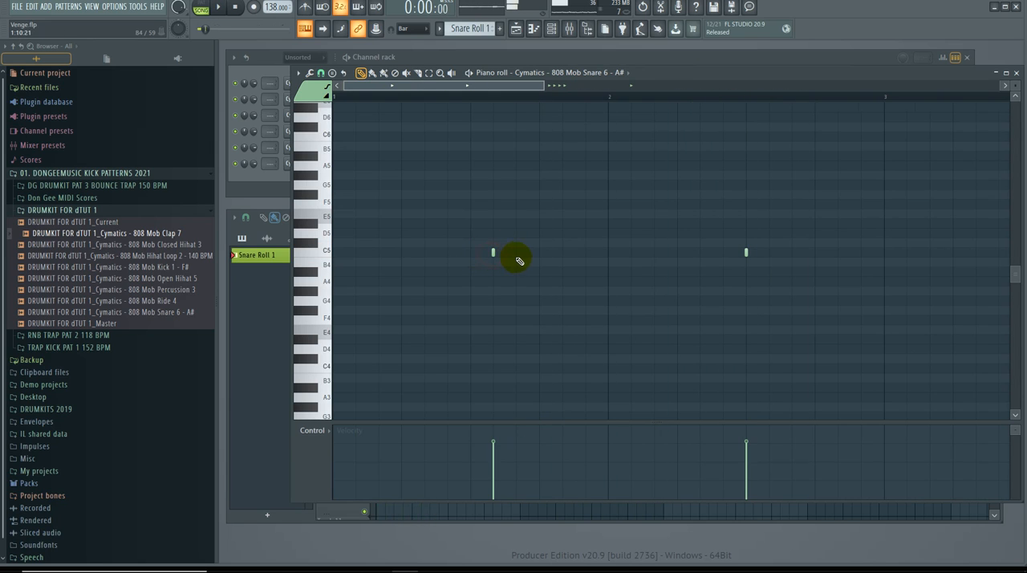
click(515, 254)
click(539, 255)
click(563, 253)
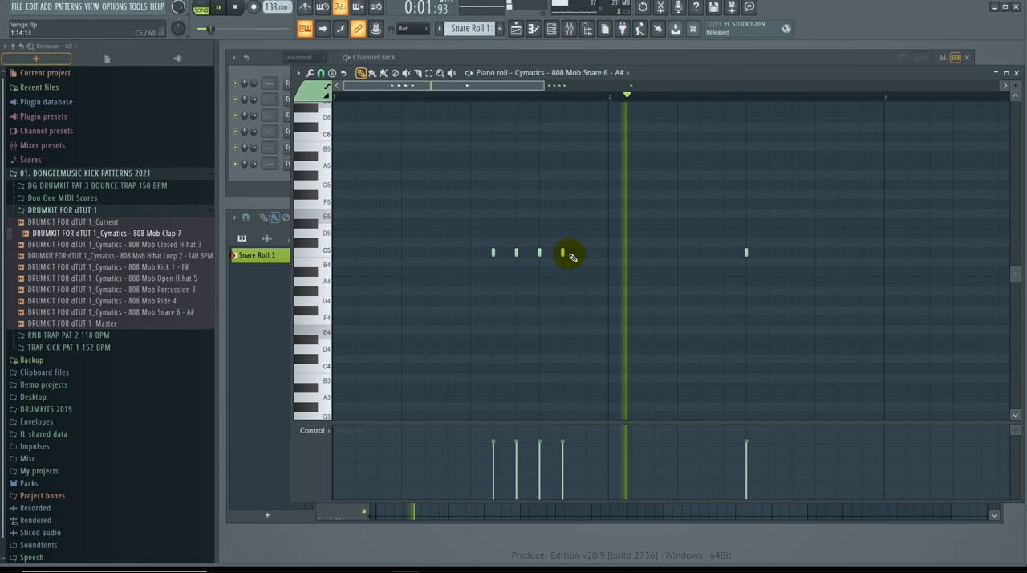
Step: Delete the snare note in bar 2 and the fourth note of the bar 1 roll
right_click(747, 253)
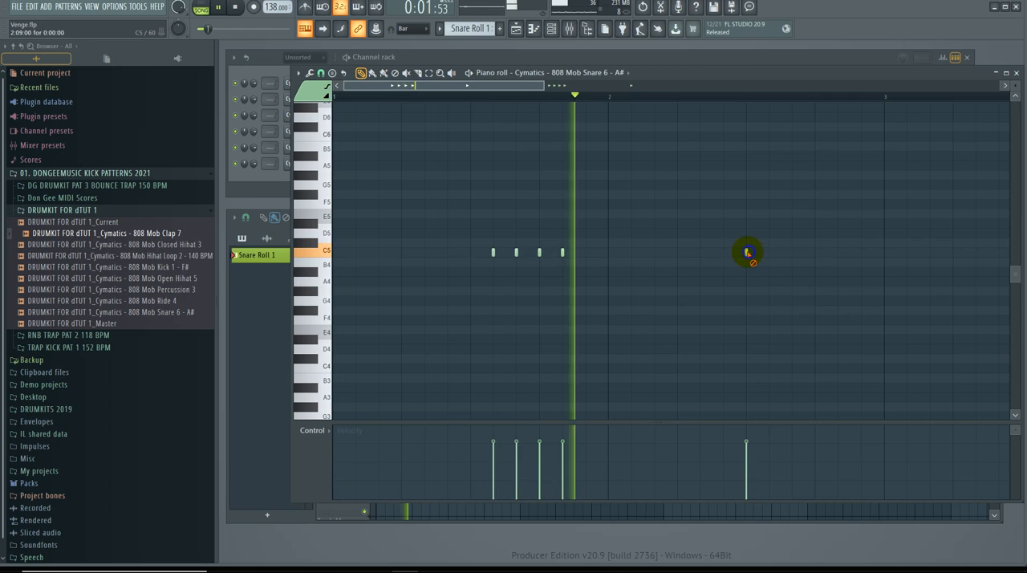
key(space)
right_click(563, 253)
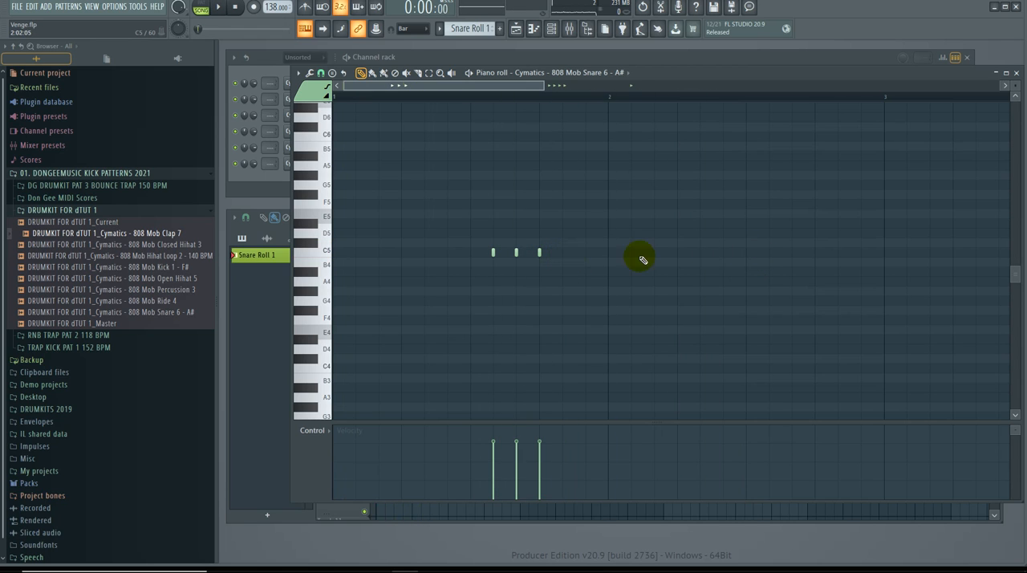
Step: Draw two C5 snare notes 1/3 beat apart from beat 3 of bar 2, and two G#4 notes from beat 4
click(746, 253)
key(space)
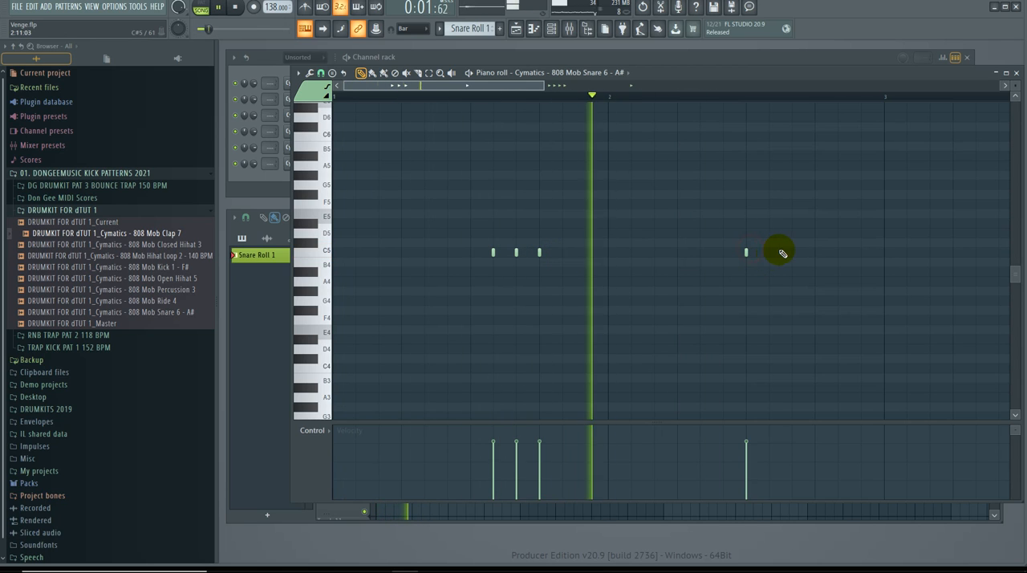
click(769, 253)
key(space)
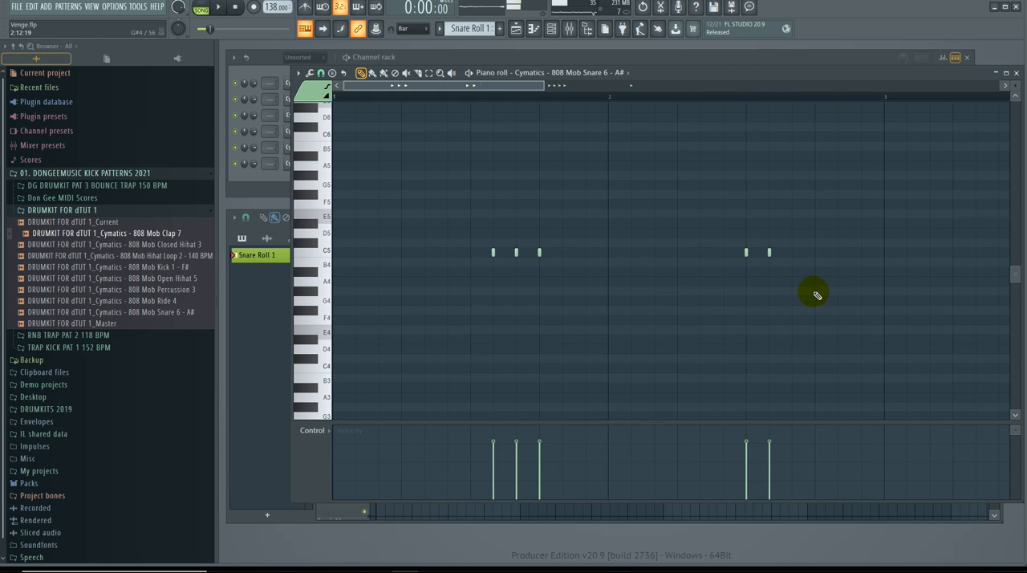
key(space)
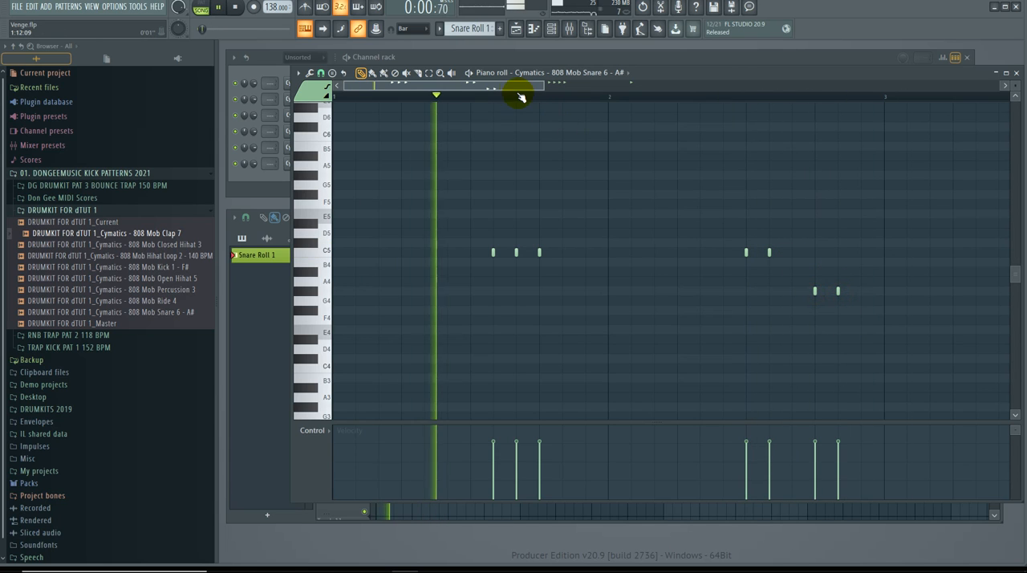
Step: Replace the bar 3 snare notes with a descending C5, A4, F4 roll spaced 1/3 beat apart from beat 3
drag(540, 86, 654, 90)
key(space)
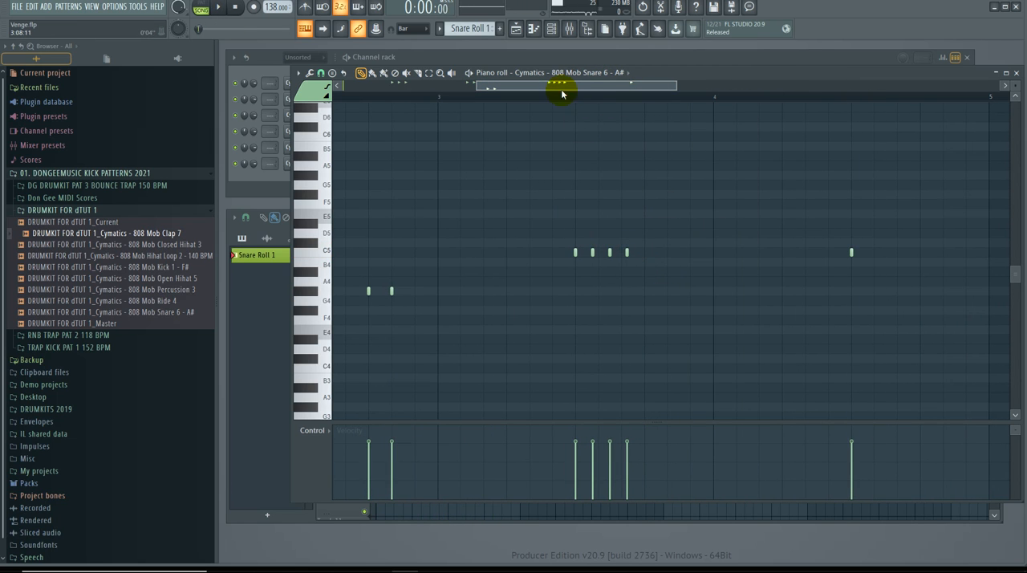
drag(573, 88, 589, 88)
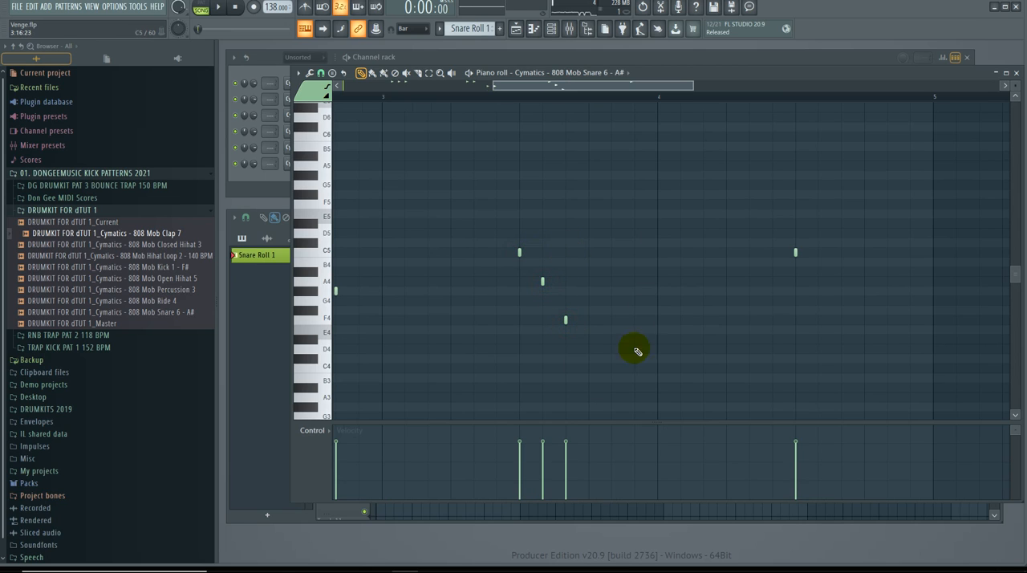
Step: Extend the descending bar 3 snare roll with E4 and D4 notes spaced 1/3 beat apart
key(space)
drag(625, 82, 636, 101)
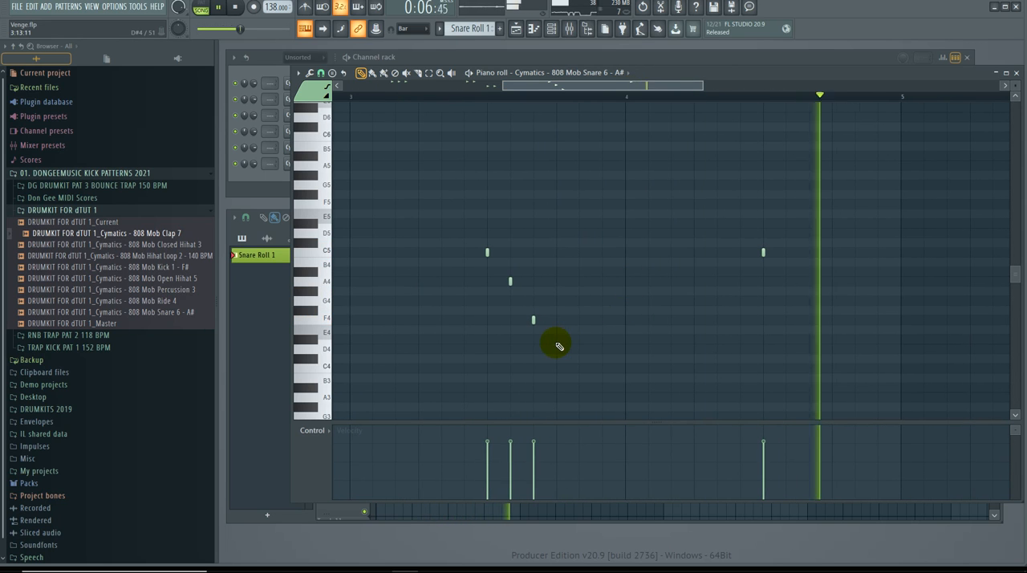
key(space)
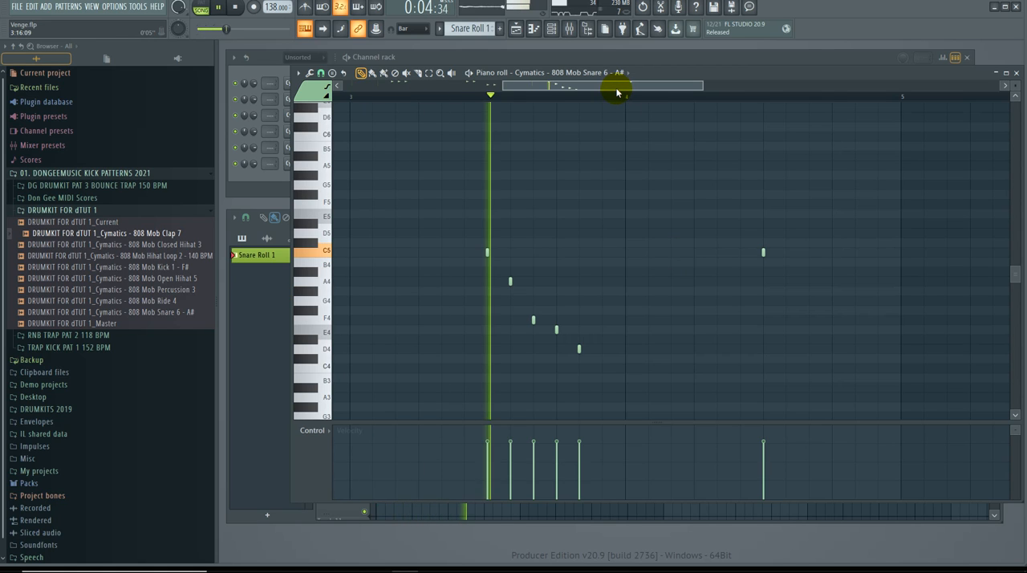
Step: Fill bar 4 with six C5 snare notes spaced 1/3 beat apart from beat 3, review all four bars and close the piano roll
drag(634, 90, 699, 87)
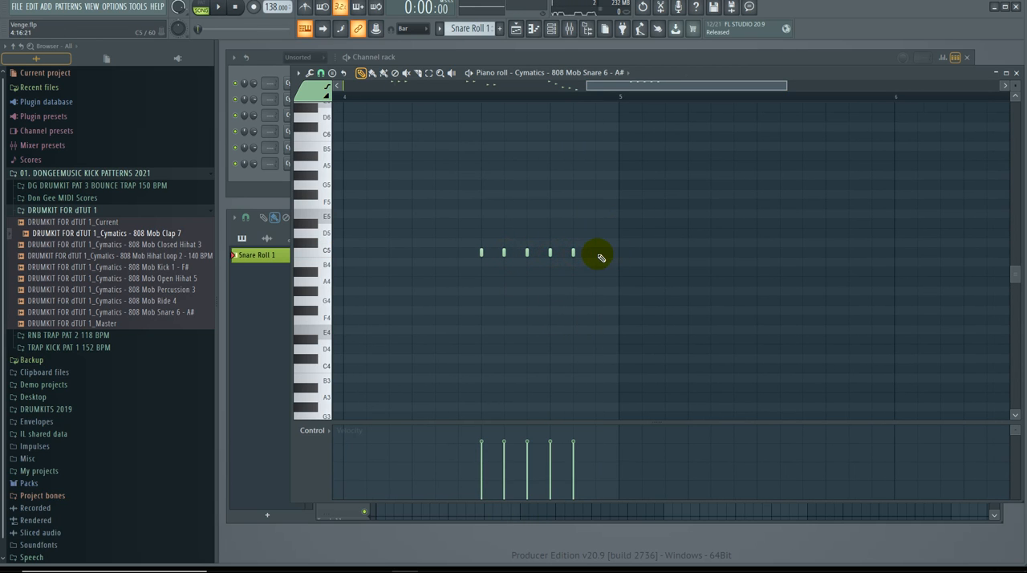
drag(586, 86, 552, 93)
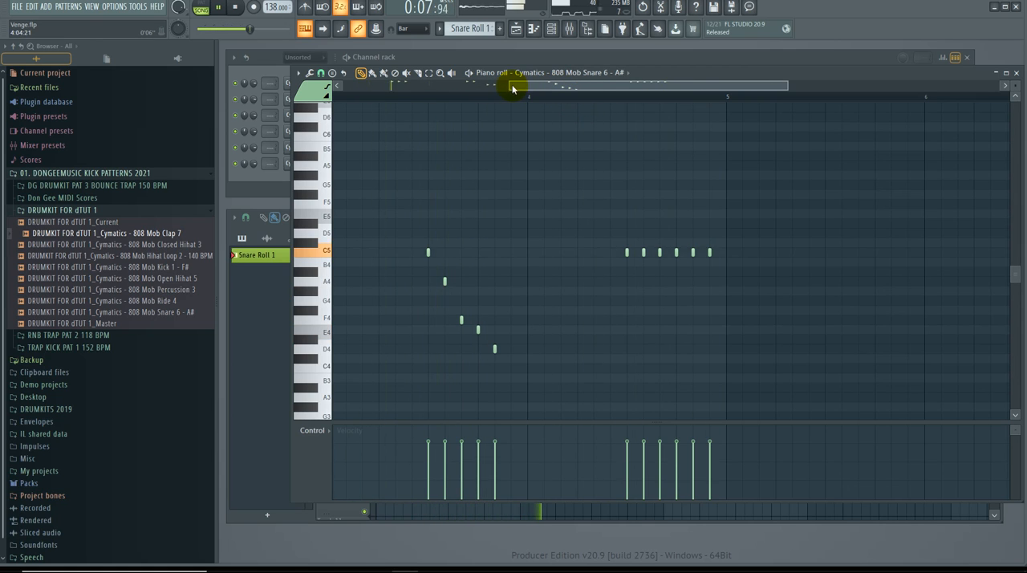
drag(510, 84, 298, 107)
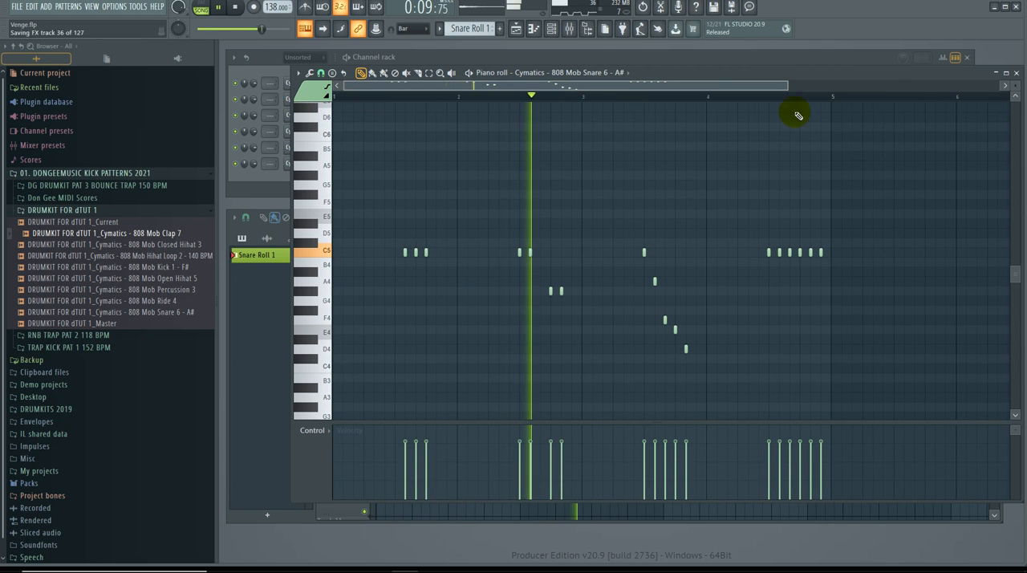
click(1016, 73)
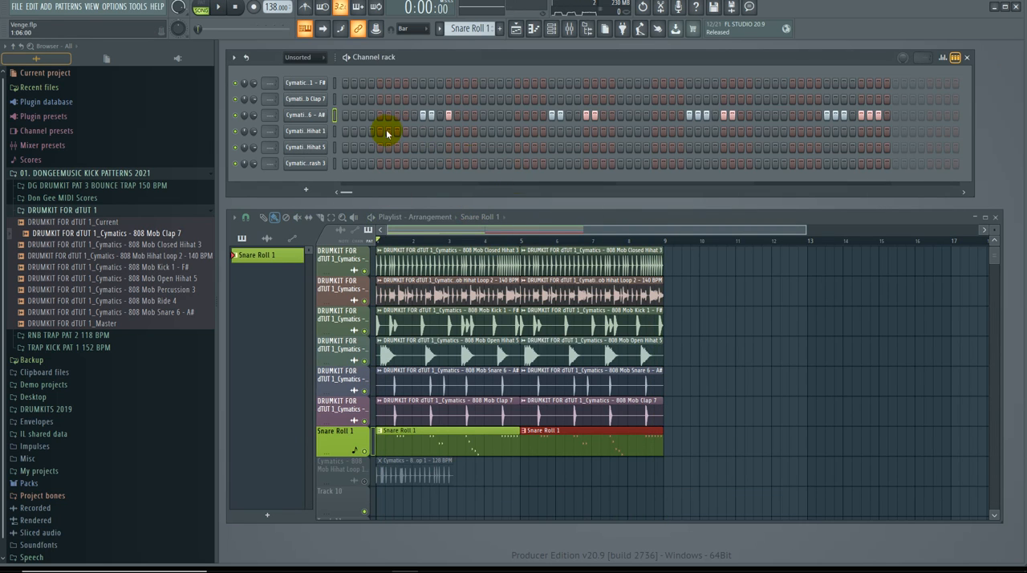
Step: Delete the muted 808 Mob Hihat Loop 1 track below the Snare Roll 1 track
scroll(488, 344, down, 2)
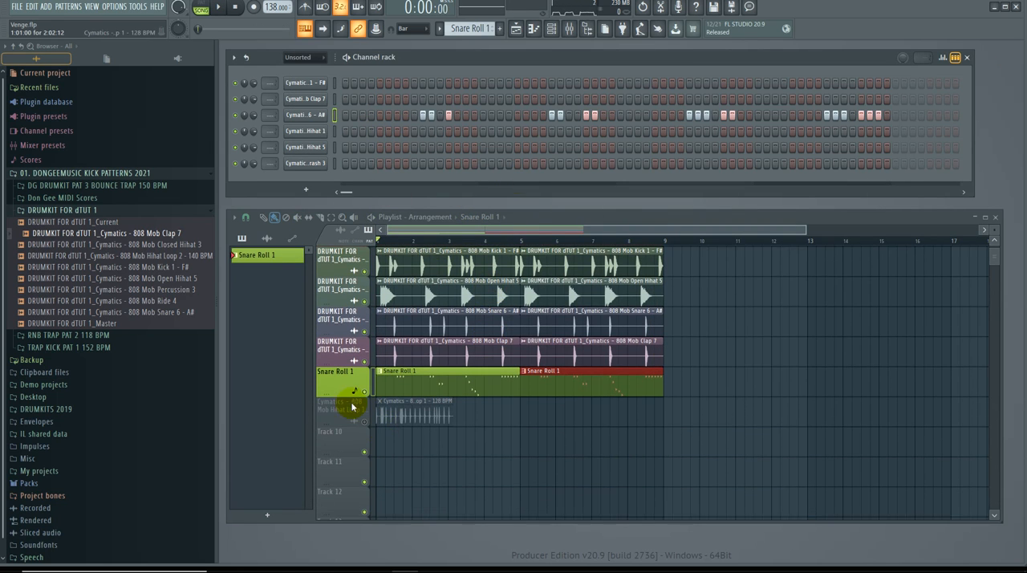
right_click(347, 421)
click(327, 412)
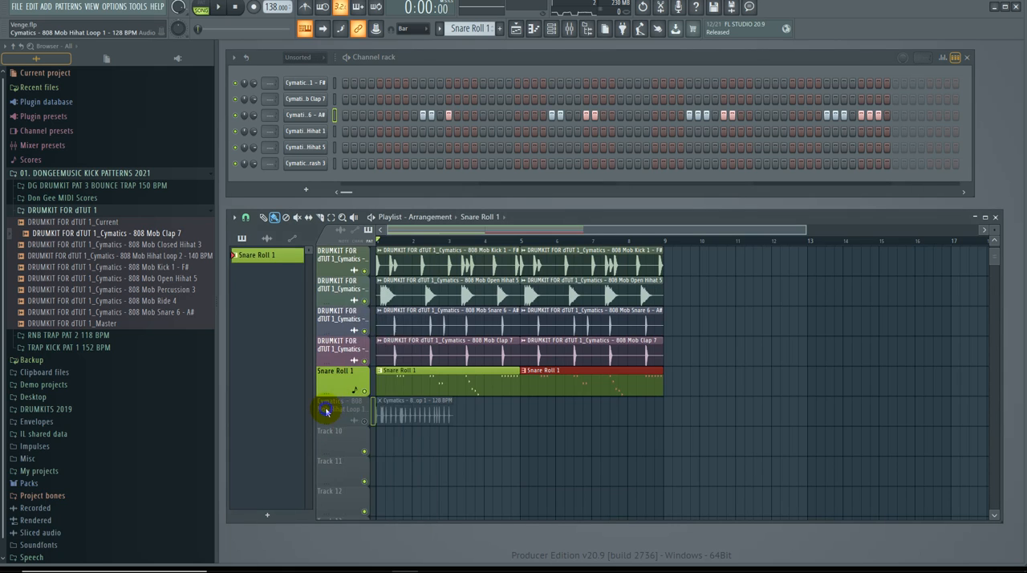
right_click(327, 411)
click(376, 532)
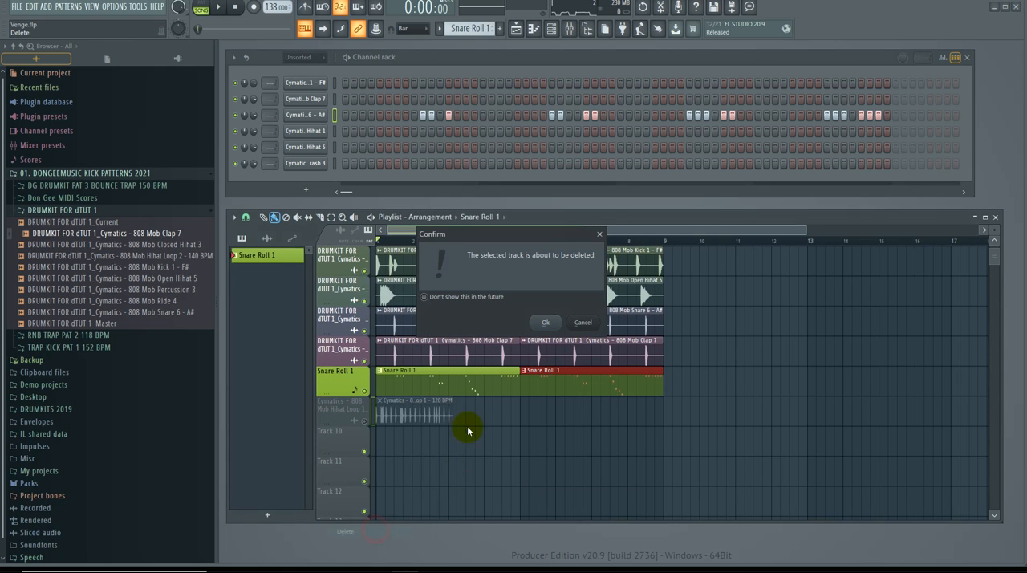
click(547, 323)
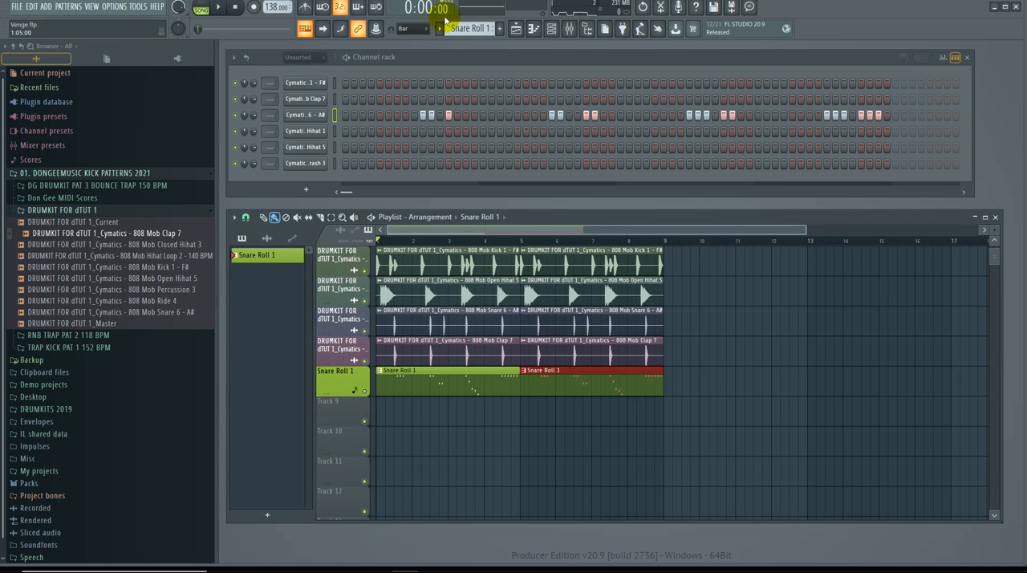
Step: Create a second pattern, name it Drum roll 1 and give it a cyan colour
scroll(464, 28, down, 1)
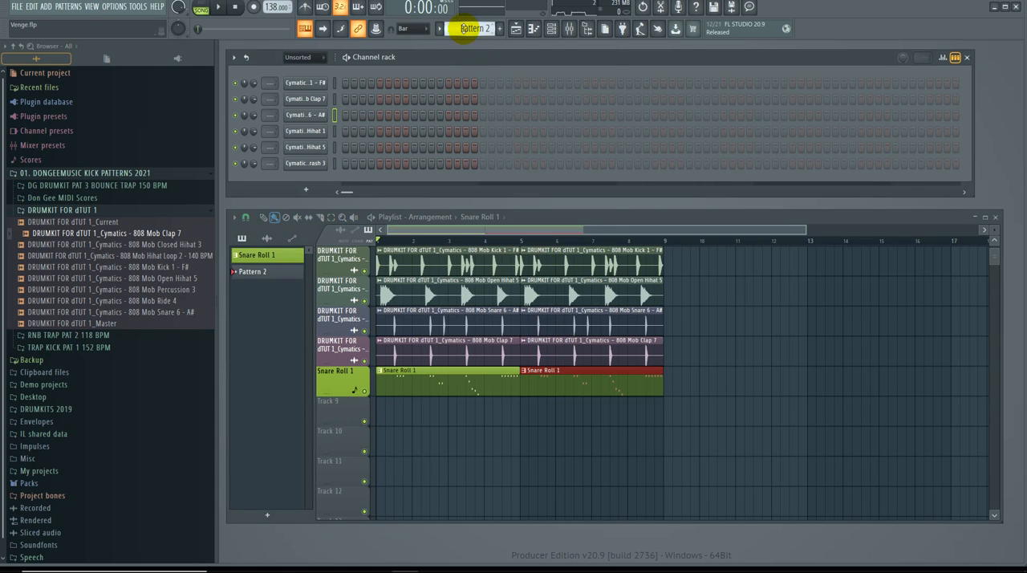
click(441, 30)
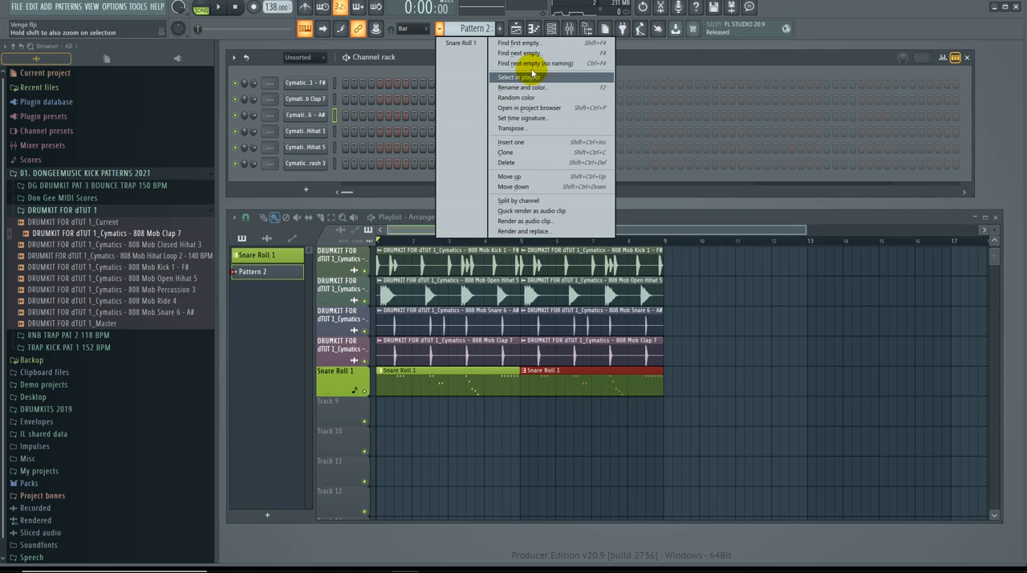
click(542, 89)
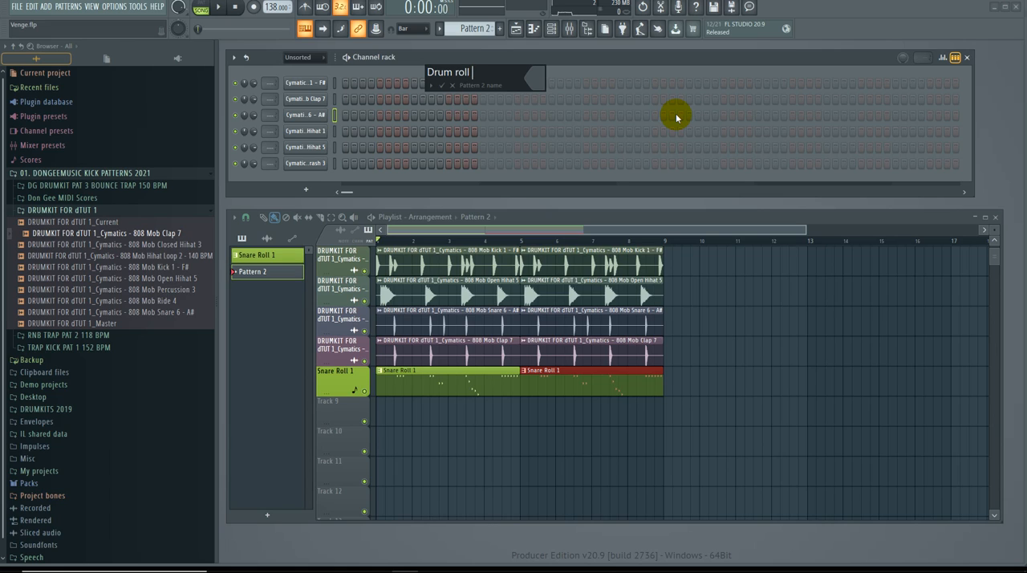
click(534, 77)
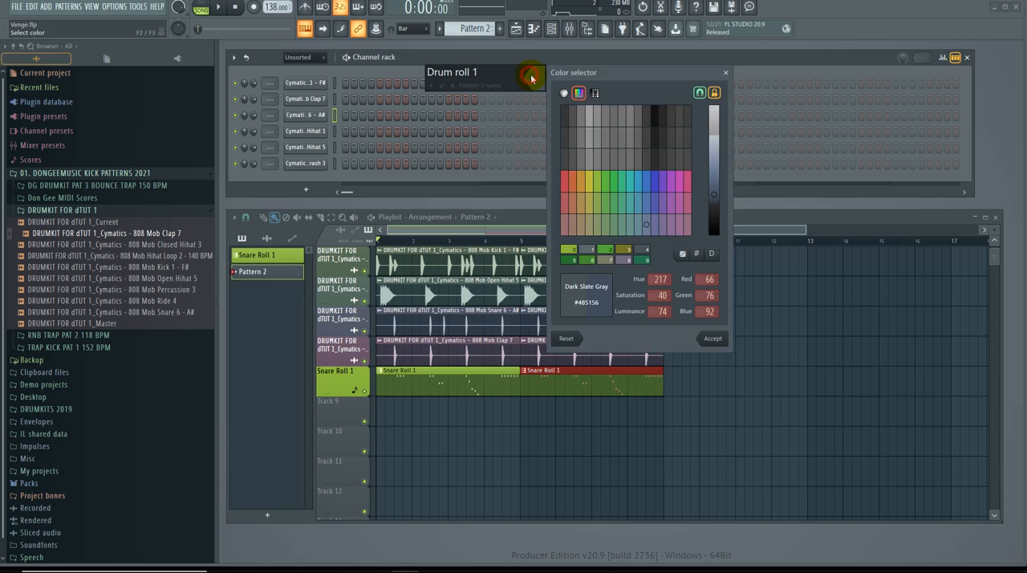
click(635, 182)
mouse_move(726, 183)
mouse_down()
mouse_move(725, 204)
mouse_move(723, 171)
mouse_up()
key(Return)
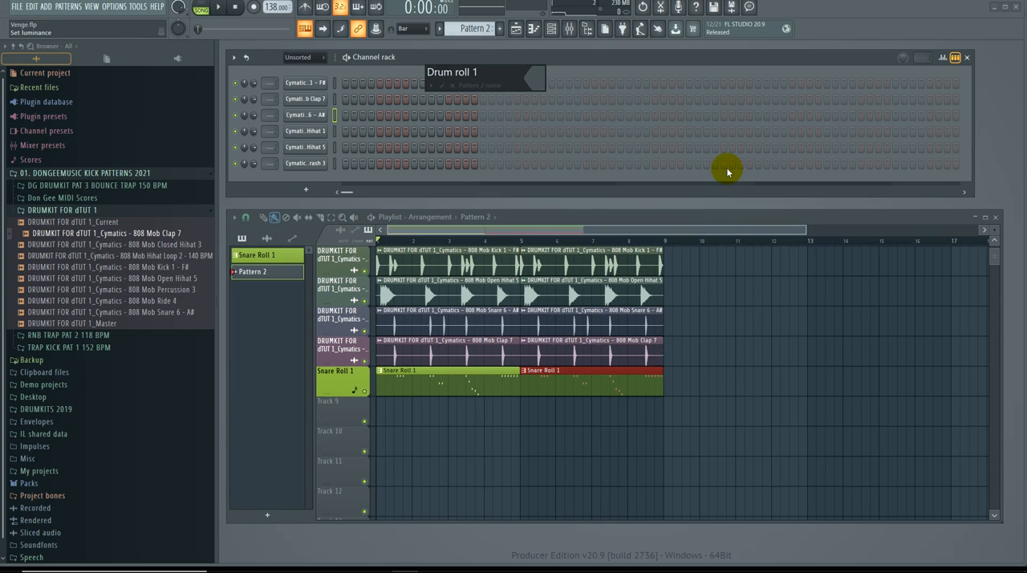
key(Return)
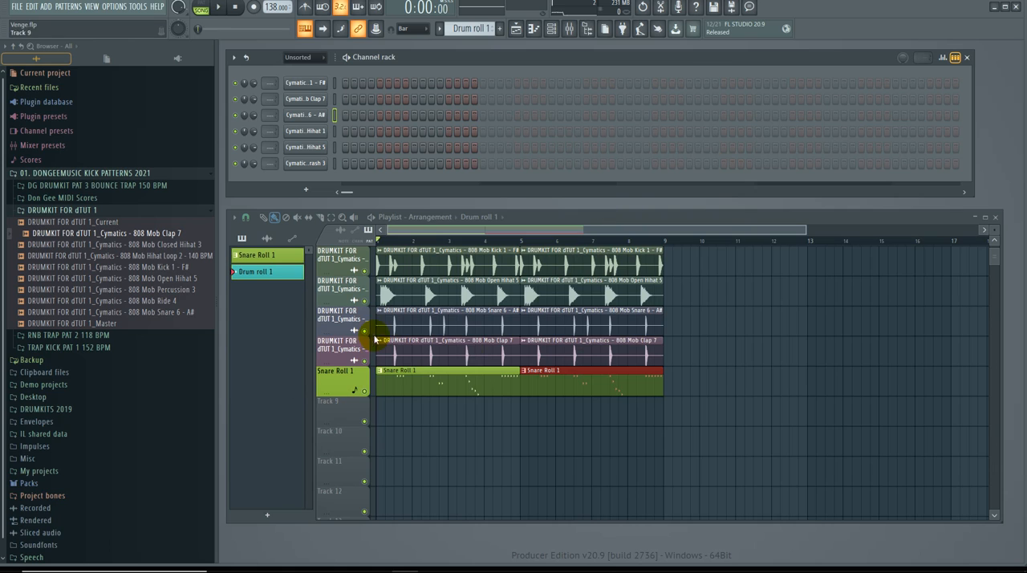
Step: Place two back-to-back four-bar Drum roll 1 clips on Track 9, covering bars 1 to 8
mouse_move(378, 416)
mouse_down()
mouse_move(523, 429)
mouse_move(681, 417)
mouse_move(681, 408)
mouse_up()
click(511, 422)
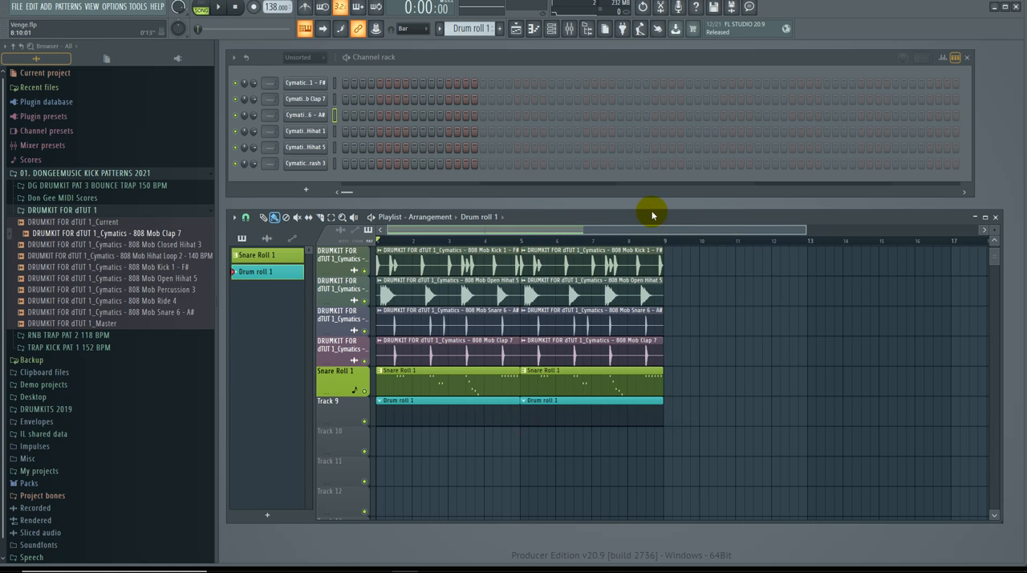
drag(655, 220, 652, 220)
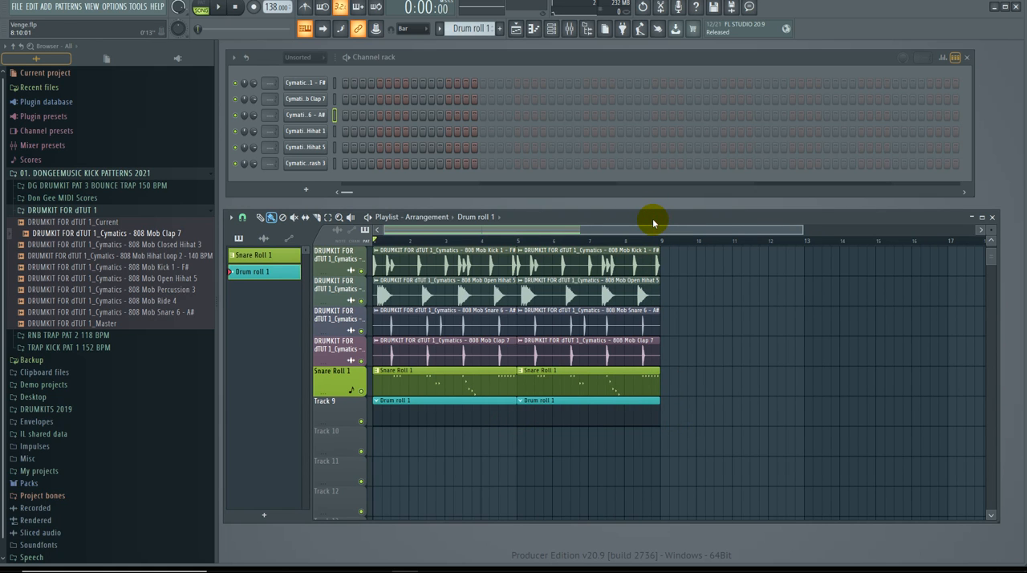
drag(804, 229, 1001, 241)
drag(920, 220, 911, 217)
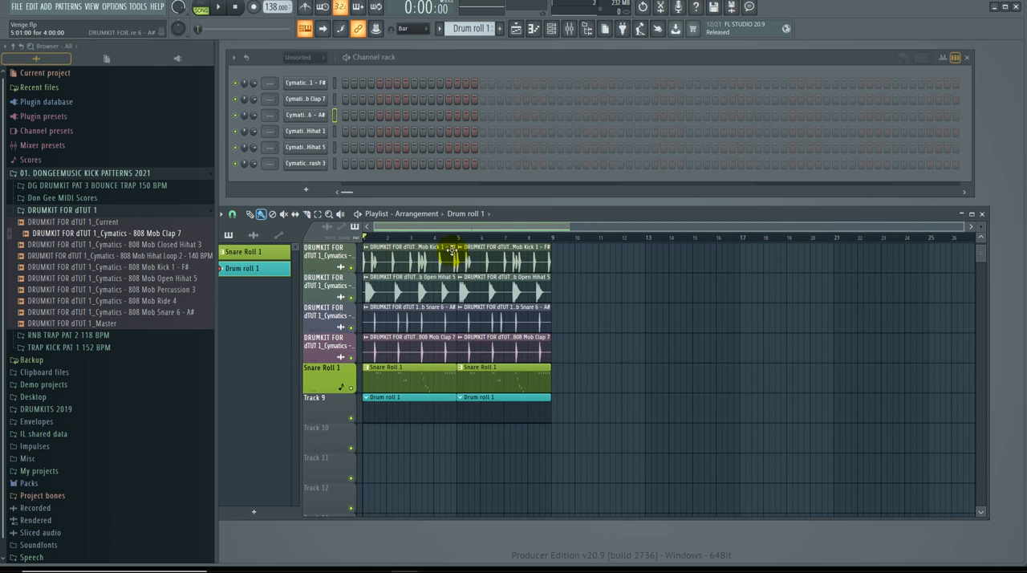
Step: Delete the second Snare Roll 1 clip and place it again at bar 5 of the same track
right_click(482, 382)
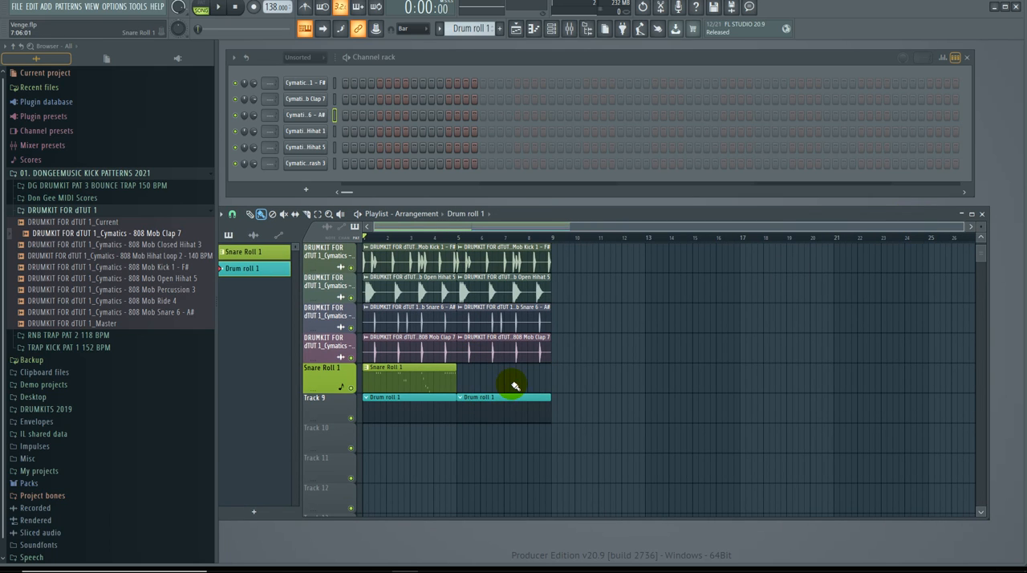
click(649, 383)
right_click(713, 389)
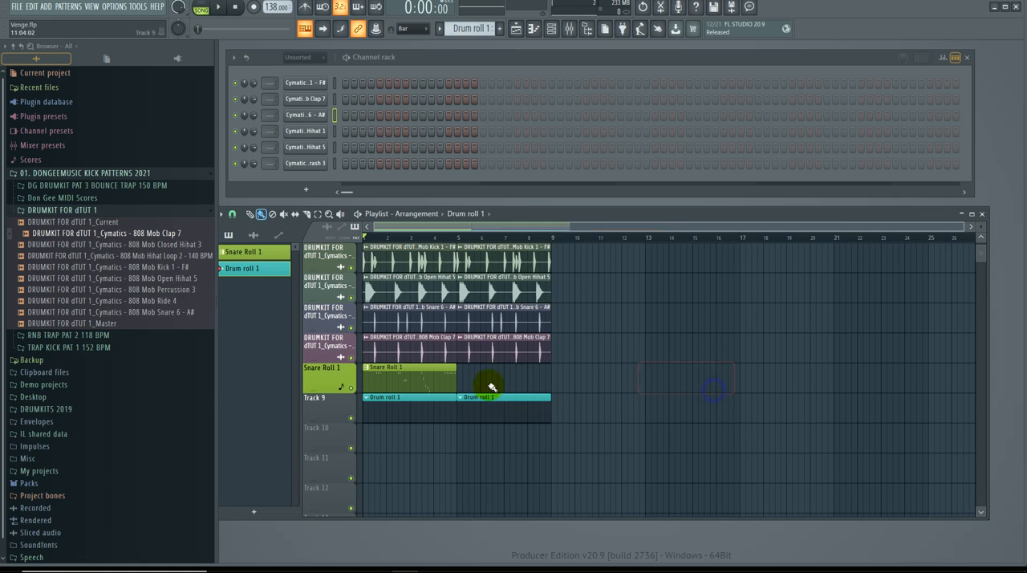
click(422, 371)
click(462, 388)
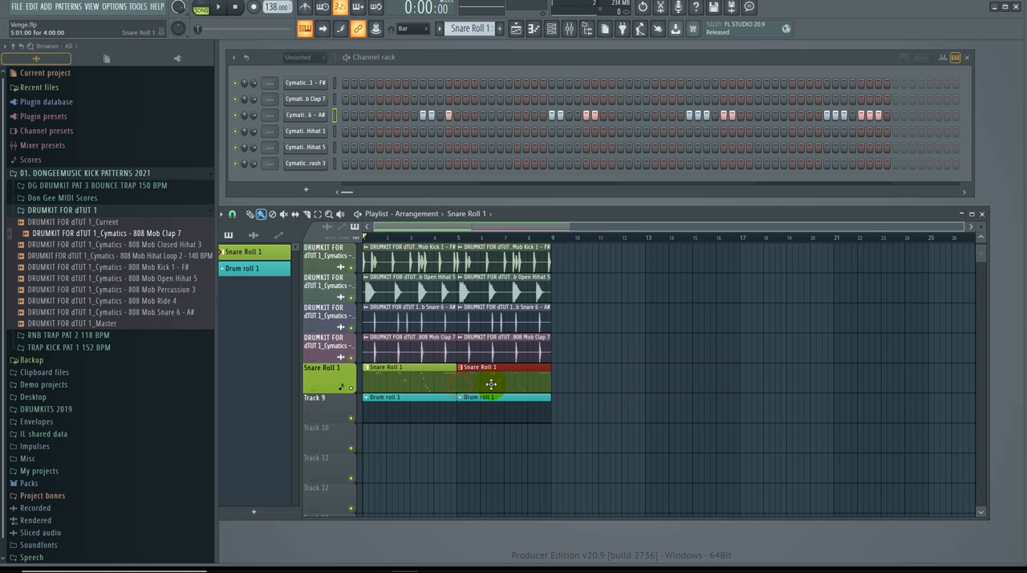
Step: Move the playlist window up to show all tracks, make Drum roll 1 the active pattern and audition the song with the channel rack in front
scroll(586, 338, up, 3)
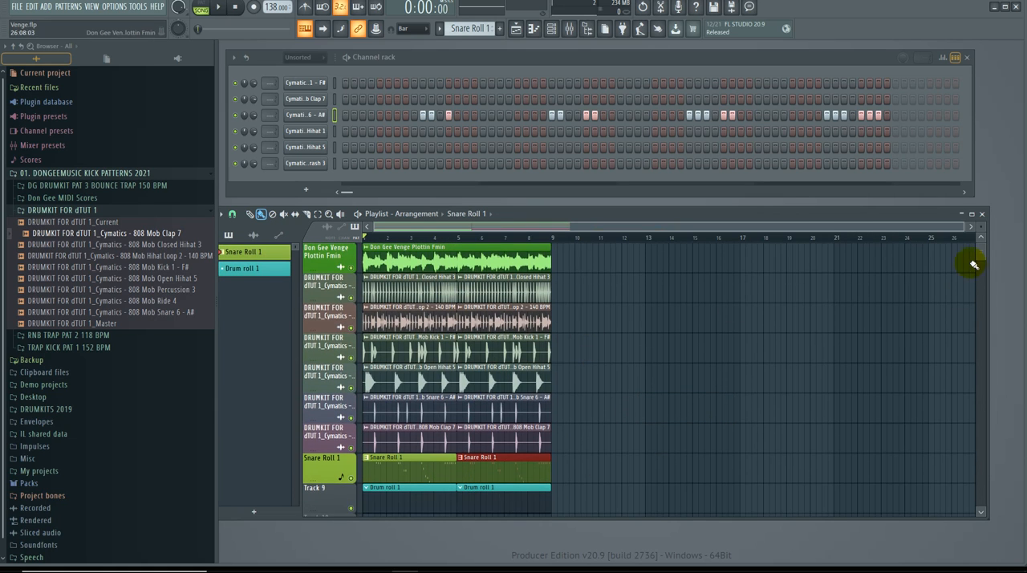
drag(943, 208, 936, 131)
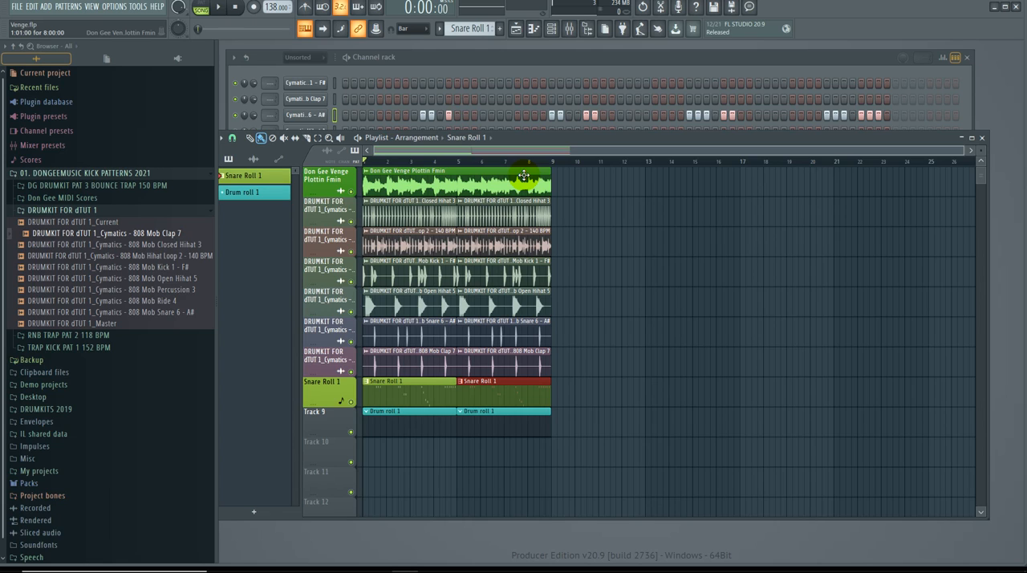
click(418, 427)
key(space)
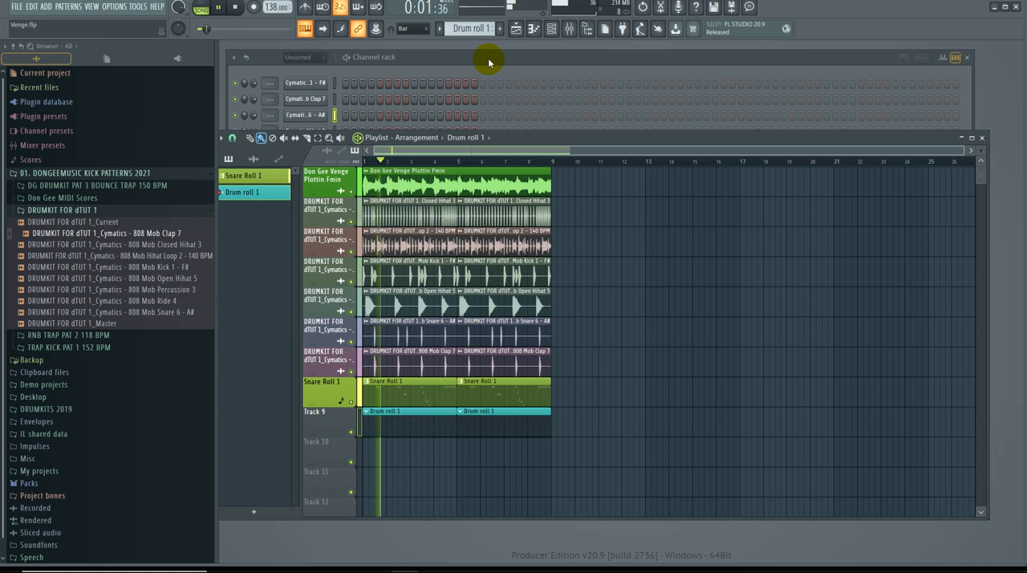
click(500, 57)
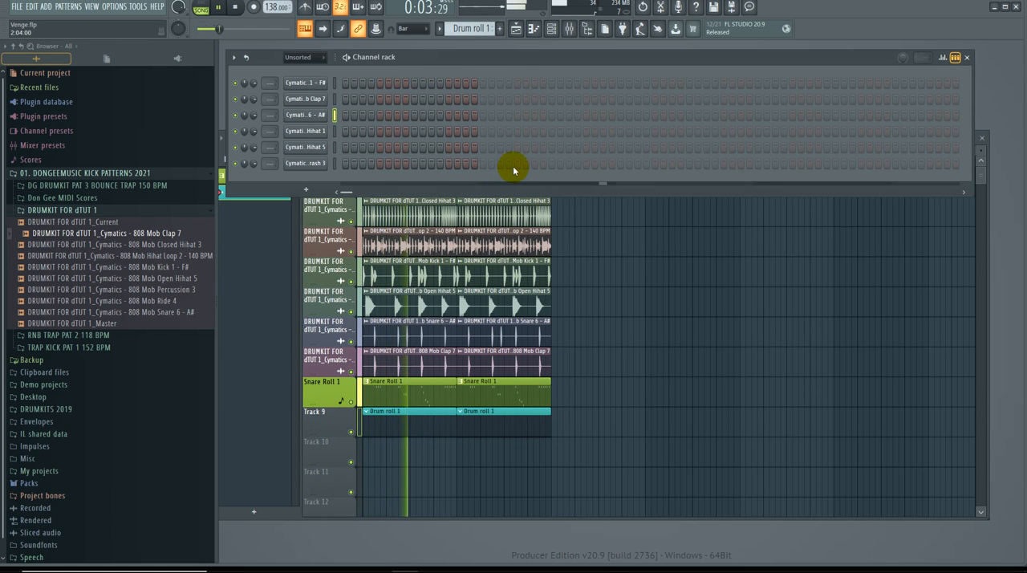
key(space)
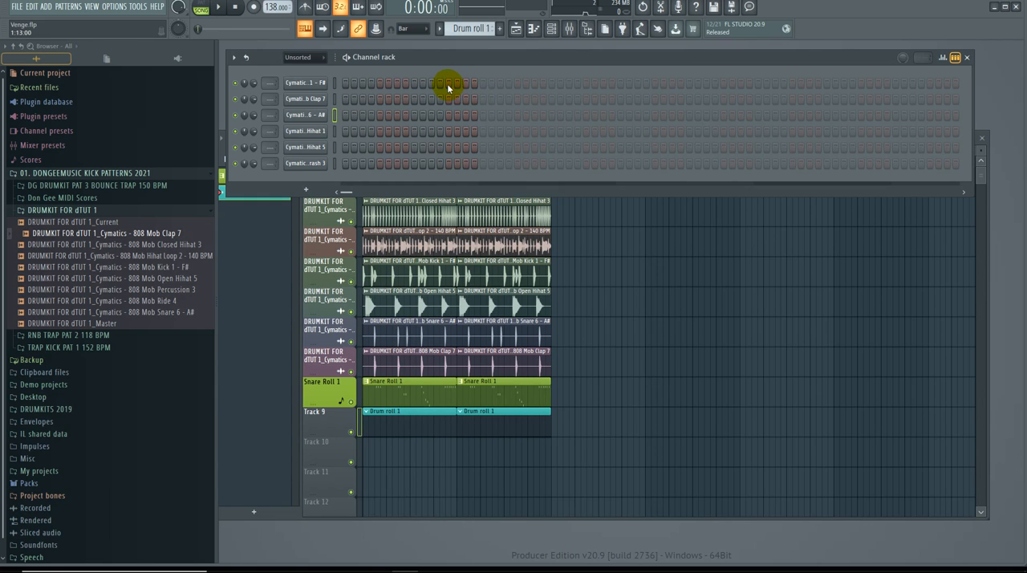
Step: Add 808 Mob Kick 1 hits on steps 15, 17, 39 and 43 of Drum roll 1 while the song plays
key(space)
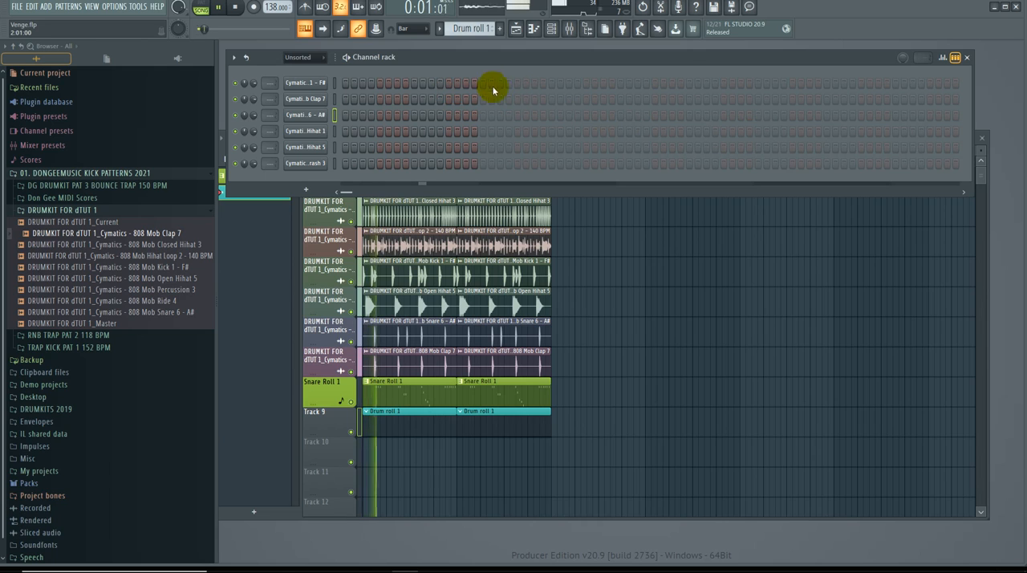
click(518, 83)
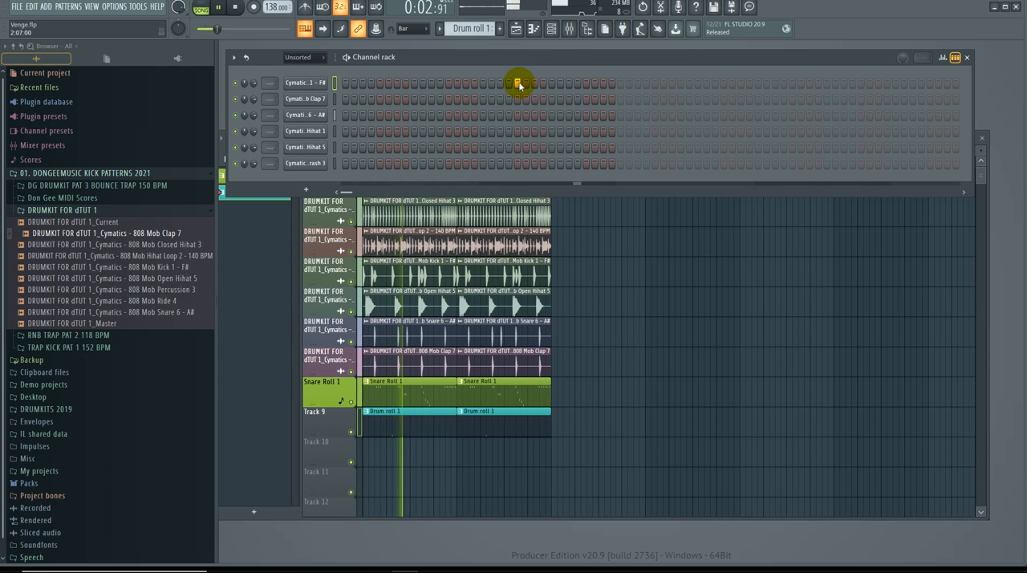
right_click(520, 83)
click(466, 84)
click(482, 84)
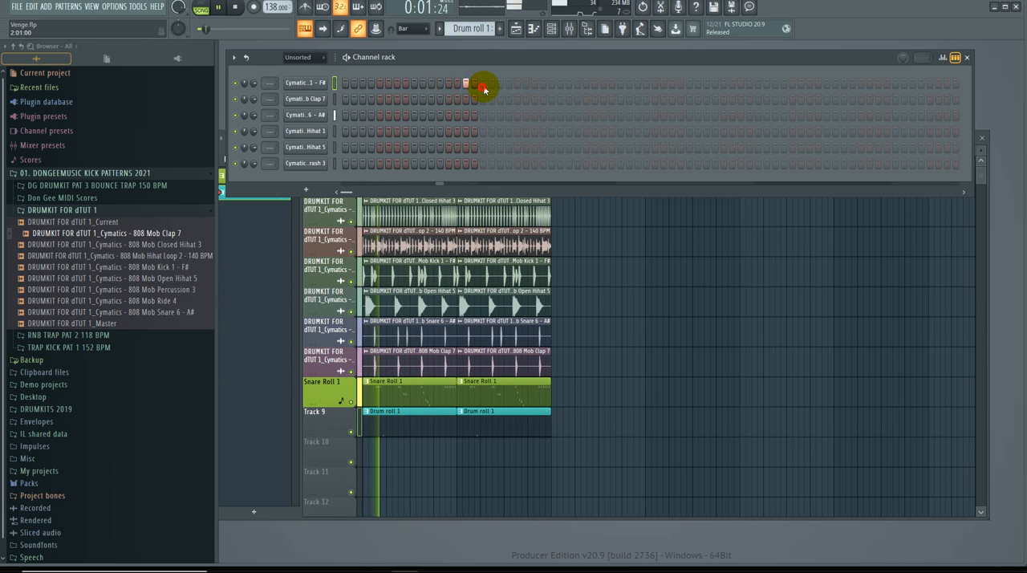
click(672, 85)
click(714, 86)
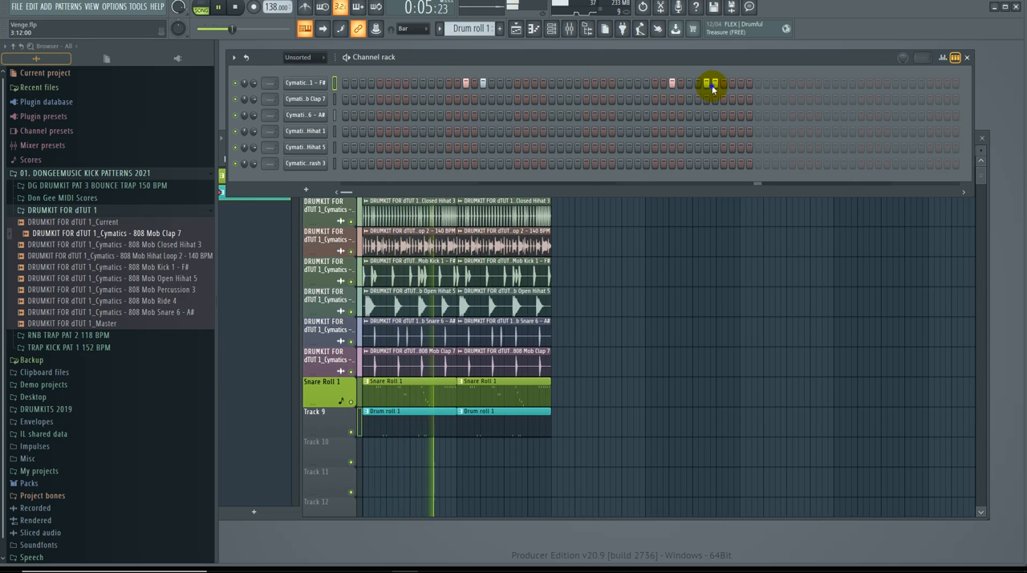
right_click(714, 84)
click(706, 85)
key(space)
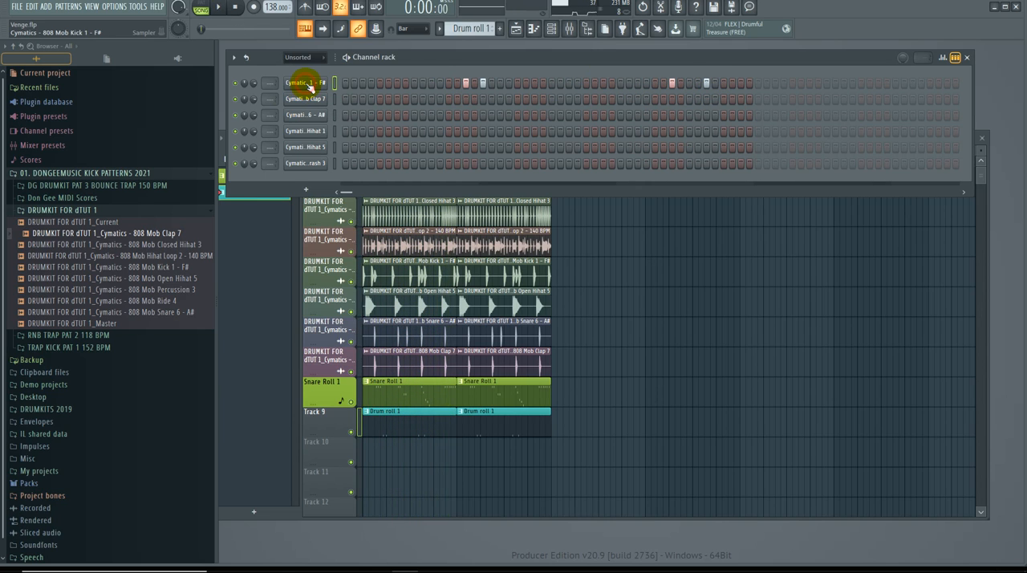
Step: Open the 808 Mob Kick 1 channel's Drum roll 1 notes in the piano roll
click(309, 83)
right_click(320, 82)
click(346, 84)
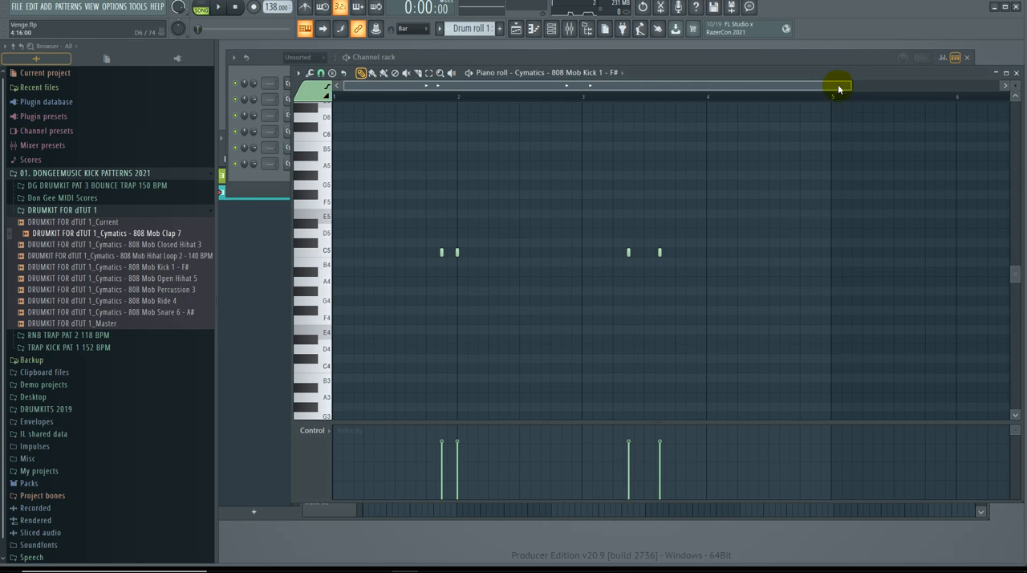
drag(852, 87, 652, 90)
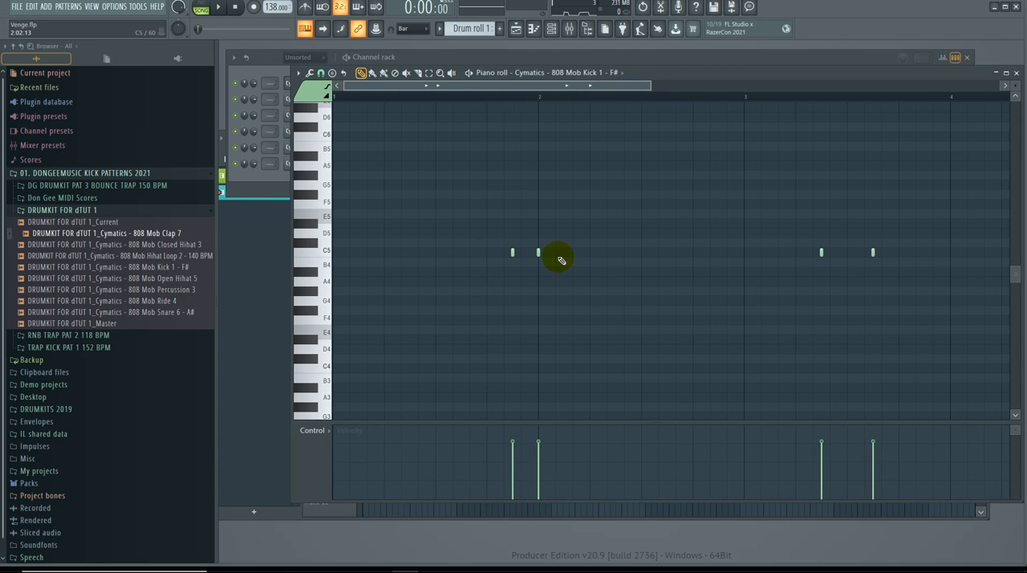
Step: Try two extra C5 kicks just after the start of bar 2, and erase all the kicks around that point
key(space)
click(556, 253)
click(573, 253)
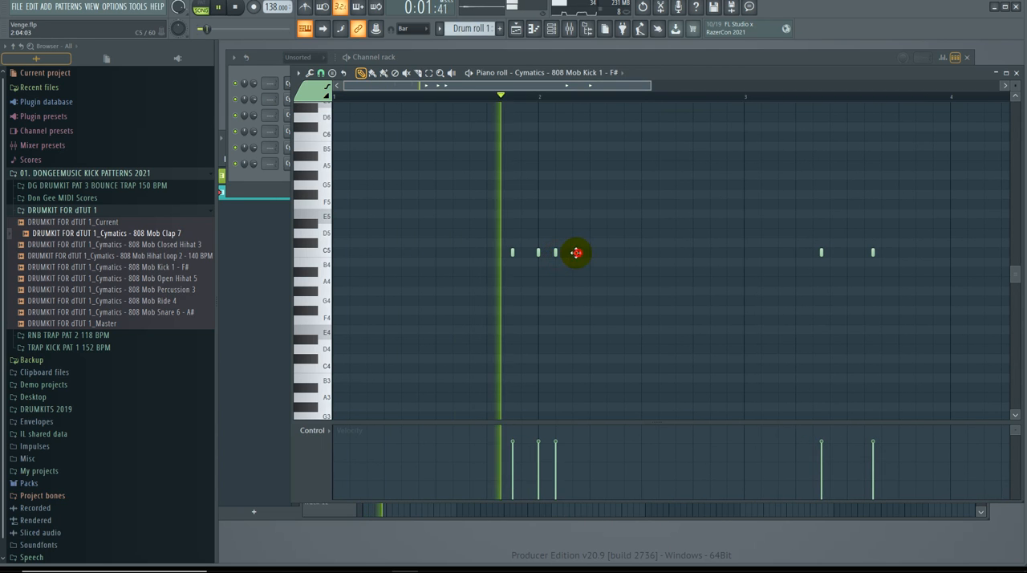
key(space)
right_click(578, 252)
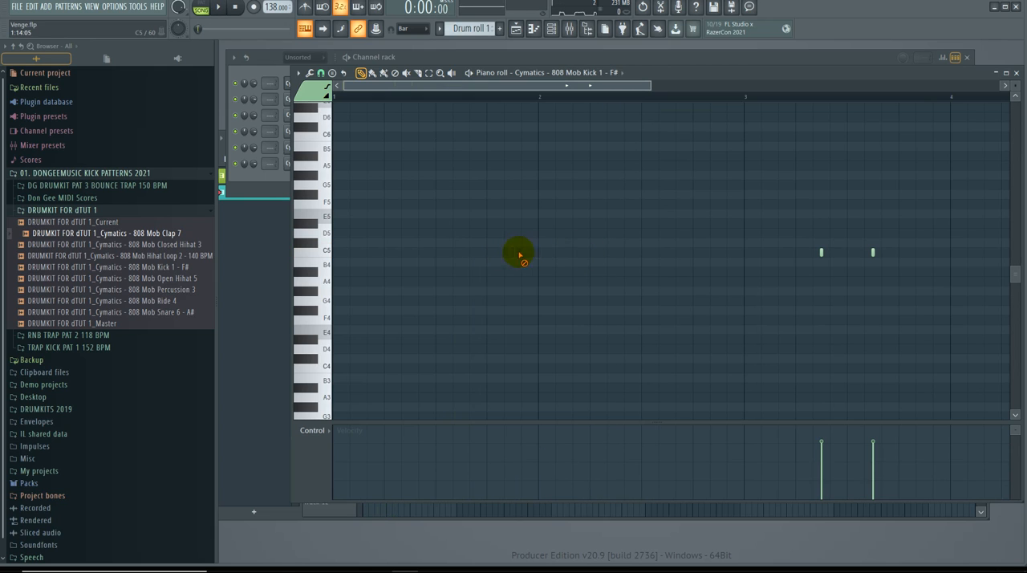
Step: Add a run of six C5 kicks a third of a beat apart, starting on beat 3 of bar 2
click(642, 253)
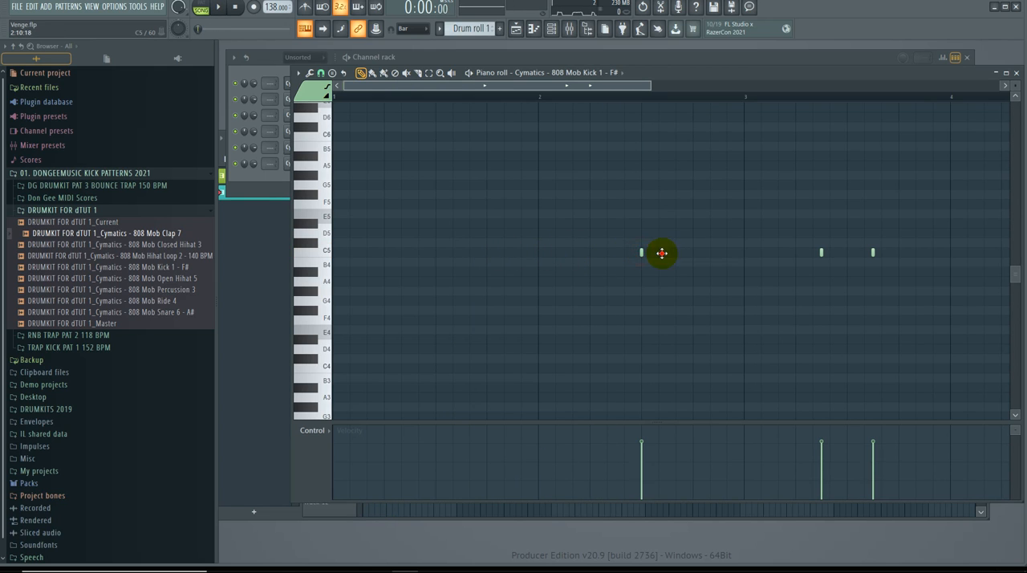
click(676, 252)
key(space)
click(693, 252)
click(711, 252)
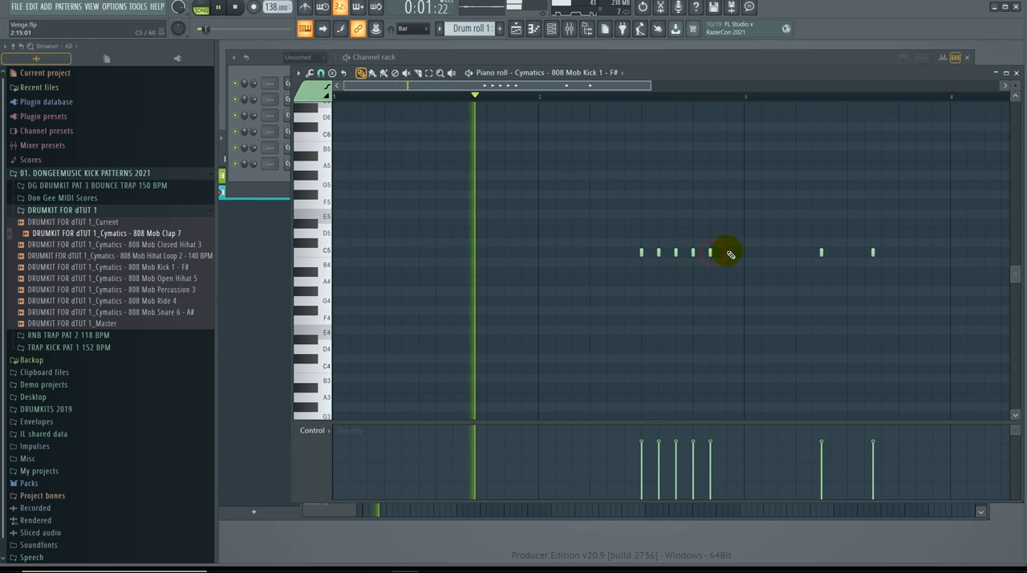
click(726, 252)
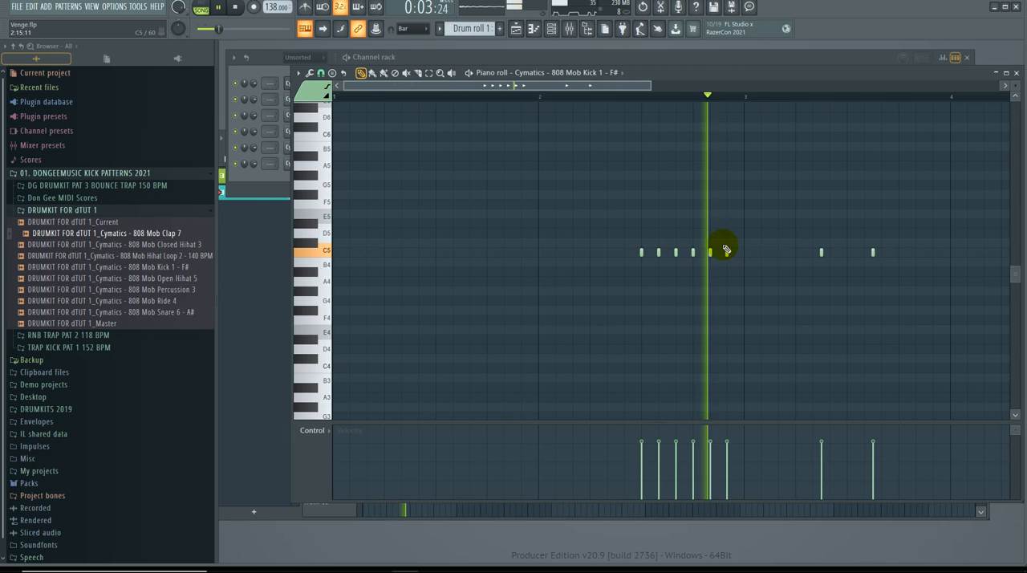
Step: Erase the two C5 kicks in bar 3 and restart song playback from the beginning
drag(592, 87, 654, 87)
right_click(762, 252)
right_click(814, 252)
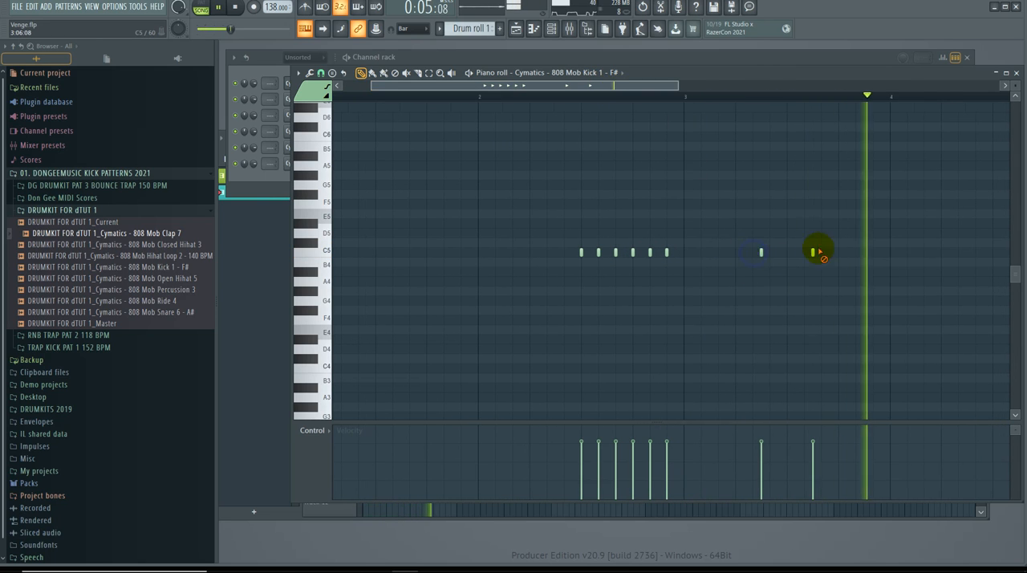
key(space)
key(space)
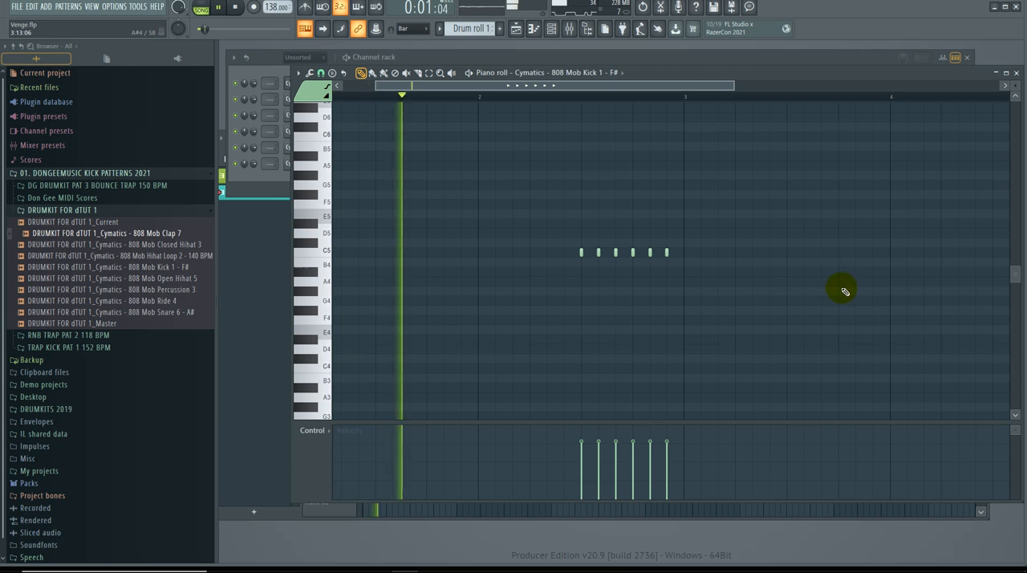
Step: Add three G#4 kicks a third of a beat apart on the last beat of bar 3
click(842, 294)
click(856, 292)
click(874, 292)
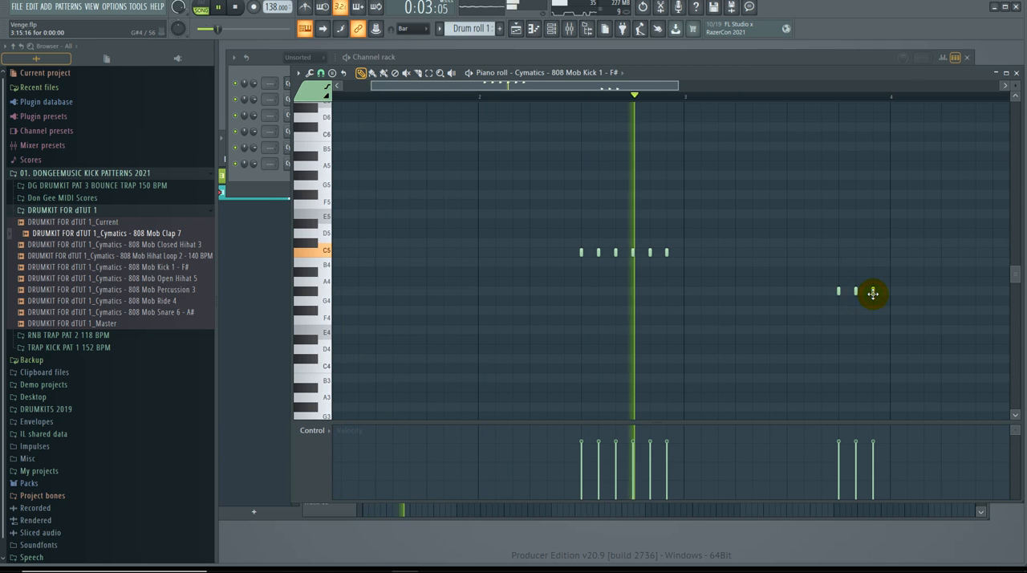
Step: Add four F#6 kicks a third of a beat apart just before bar 5, and remove the two B5 kicks tried there
drag(643, 90, 853, 89)
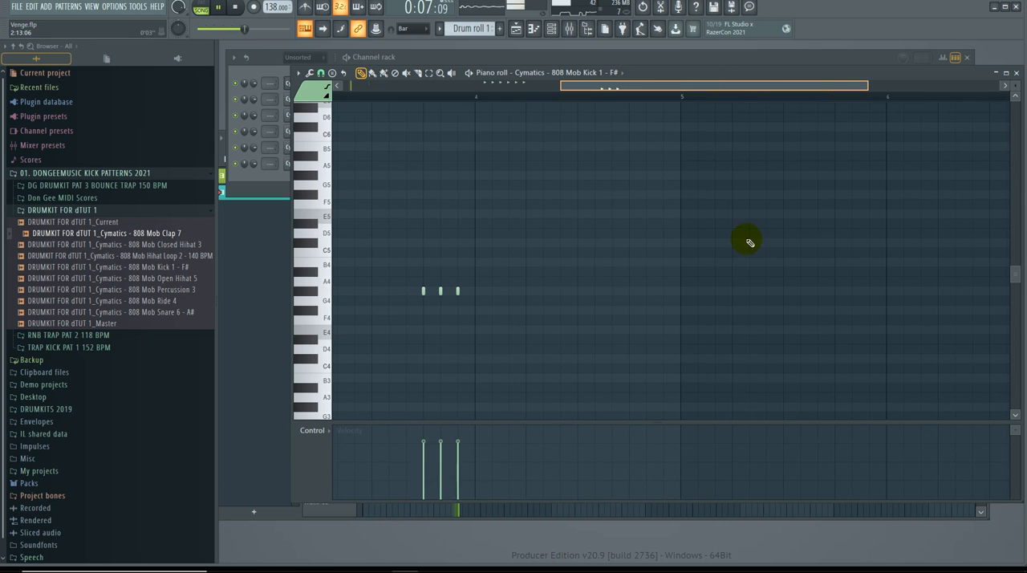
key(space)
click(646, 148)
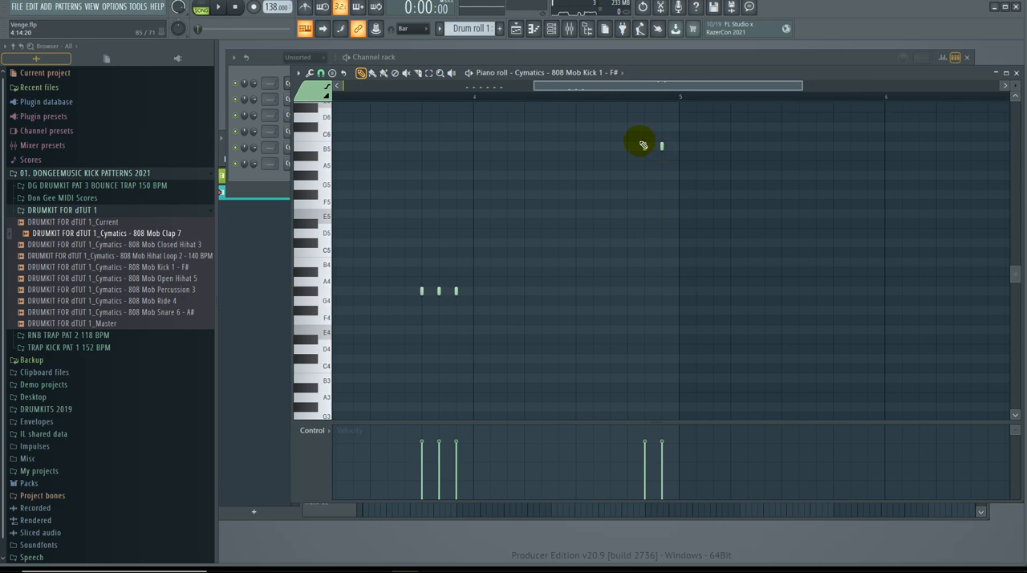
drag(642, 120, 648, 146)
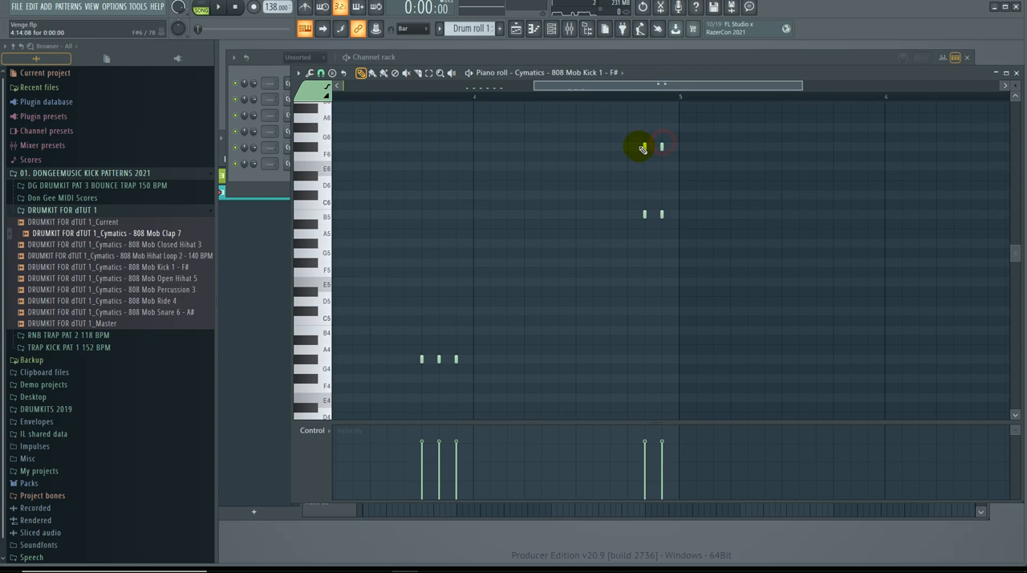
click(612, 146)
click(628, 146)
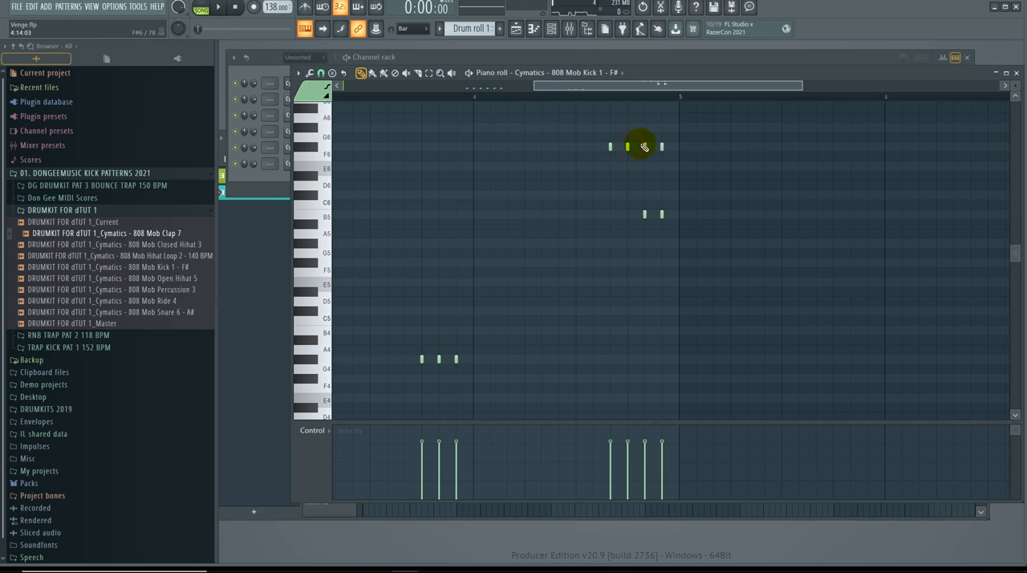
right_click(635, 188)
key(space)
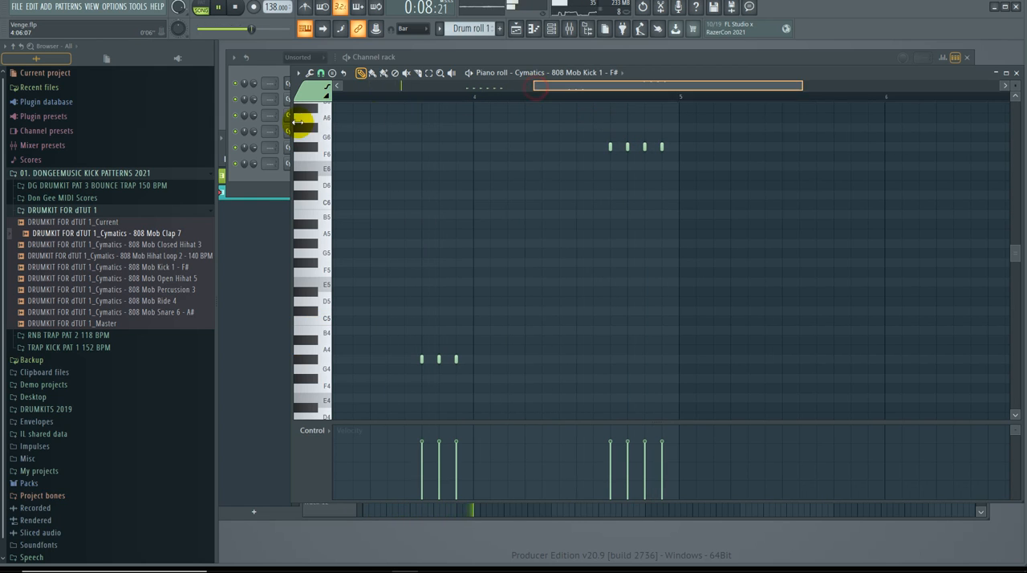
Step: Close the piano roll, lower the 808 Mob Kick 1 channel volume to 51% and save the project
drag(535, 87, 345, 86)
click(1013, 83)
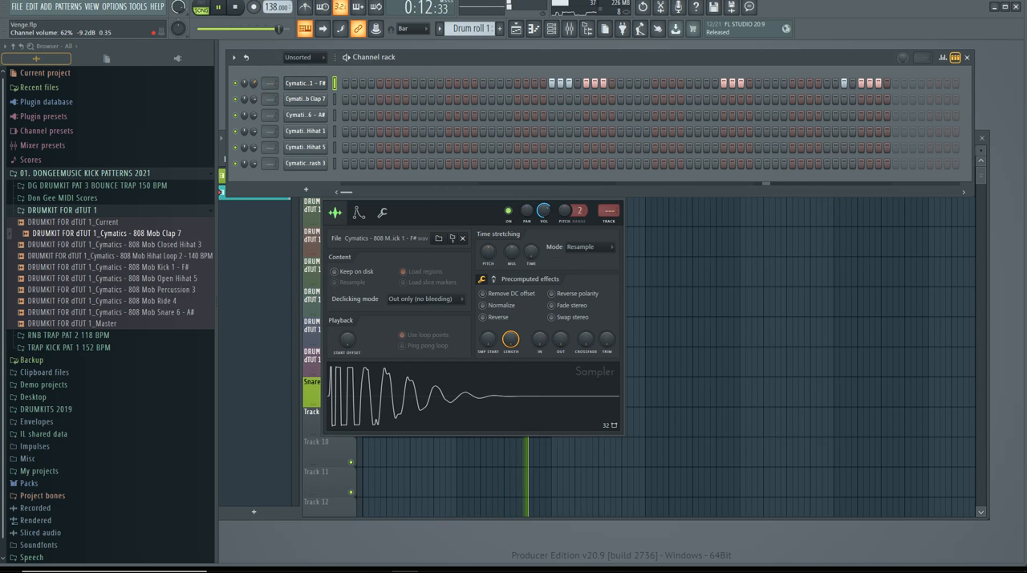
drag(254, 83, 255, 109)
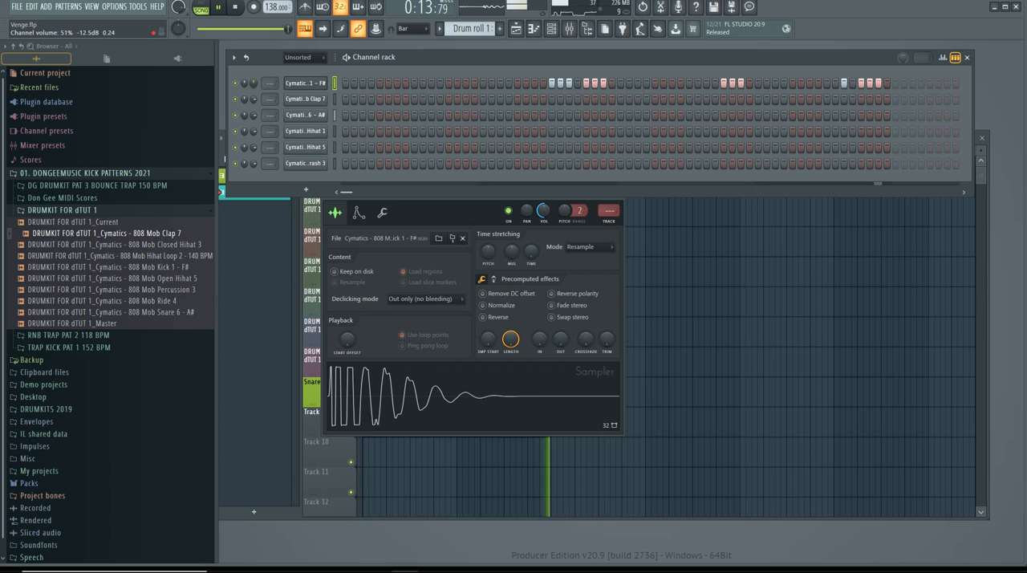
click(311, 84)
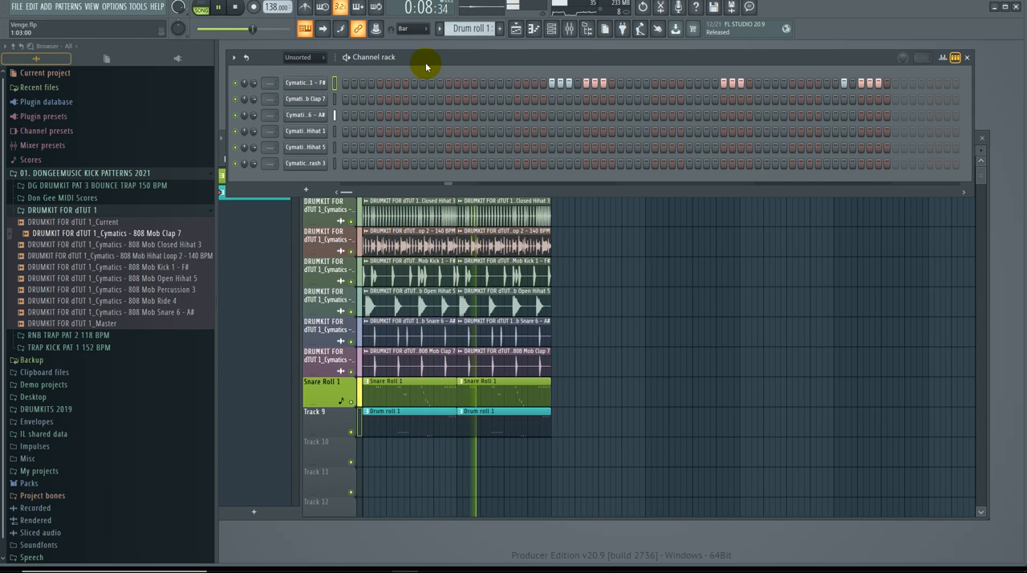
key(ctrl+s)
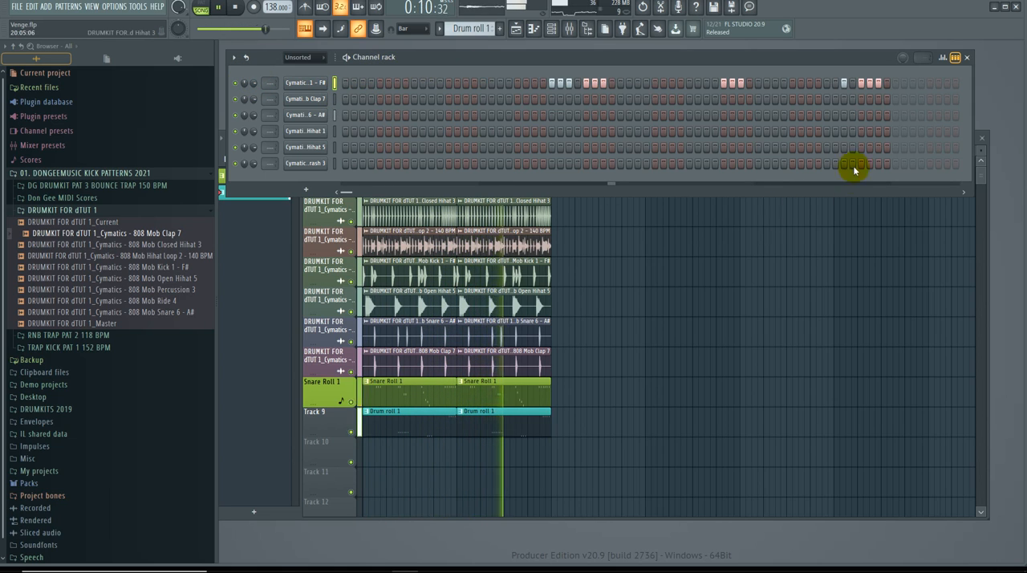
Step: Bring the playlist to the front and audition the eight-bar arrangement from the start
click(279, 345)
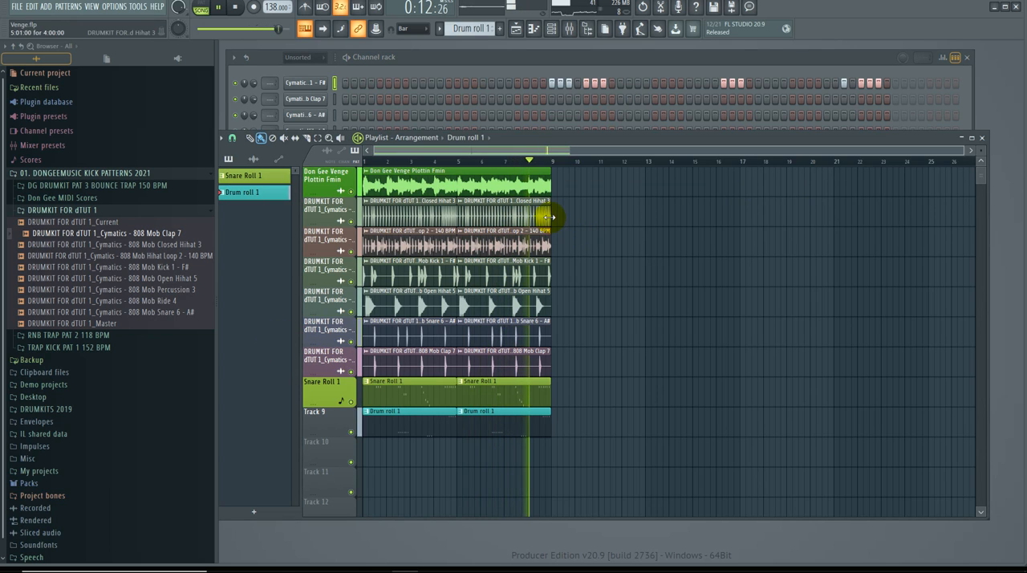
key(space)
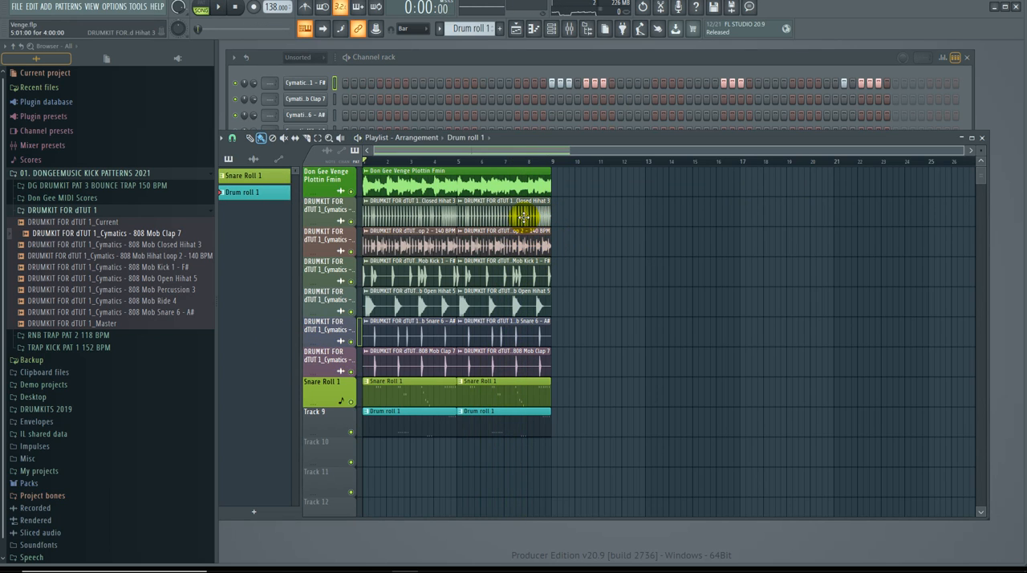
key(space)
drag(964, 149, 614, 187)
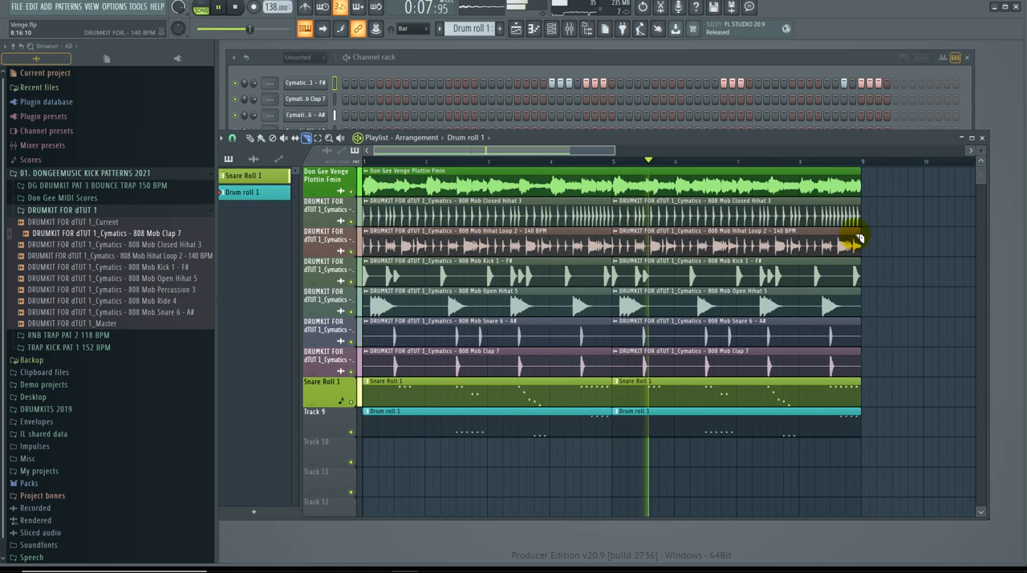
key(space)
key(space)
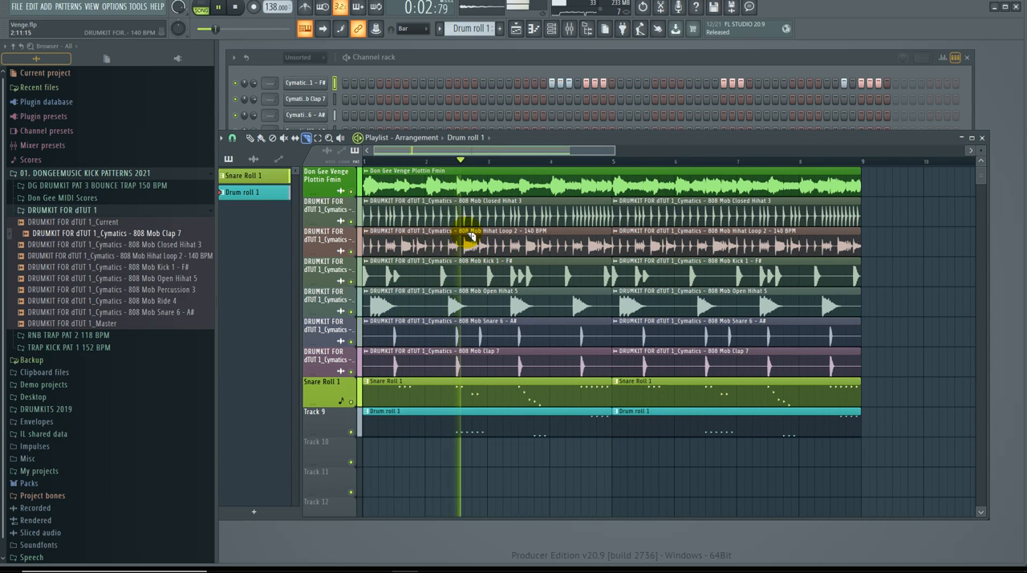
Step: Slice the first Hihat Loop 2 clip at 2:09 and 3:07, delete the middle piece and audition the gap
mouse_move(460, 233)
mouse_down()
mouse_move(459, 261)
mouse_move(509, 259)
mouse_up()
key(space)
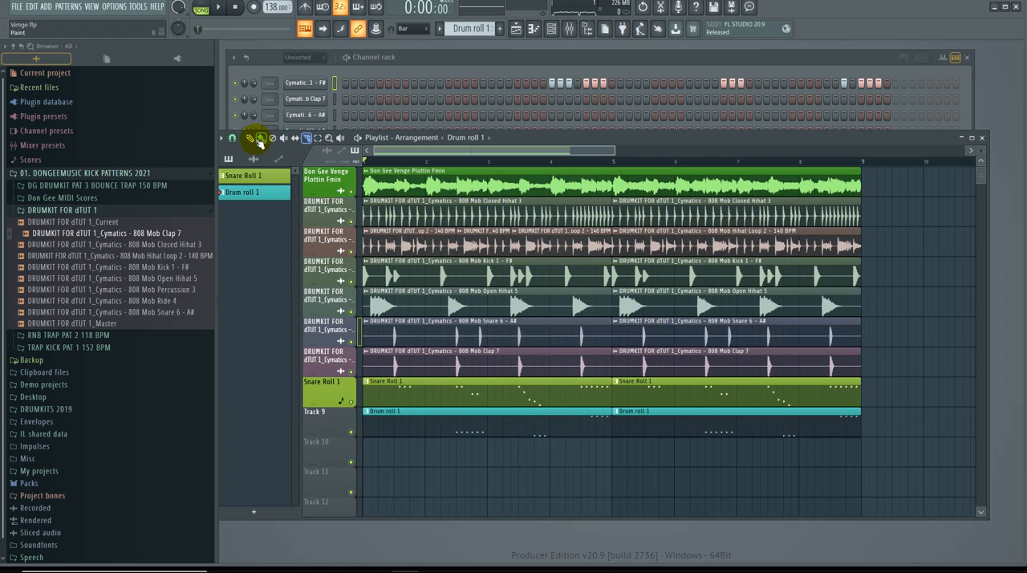
click(261, 140)
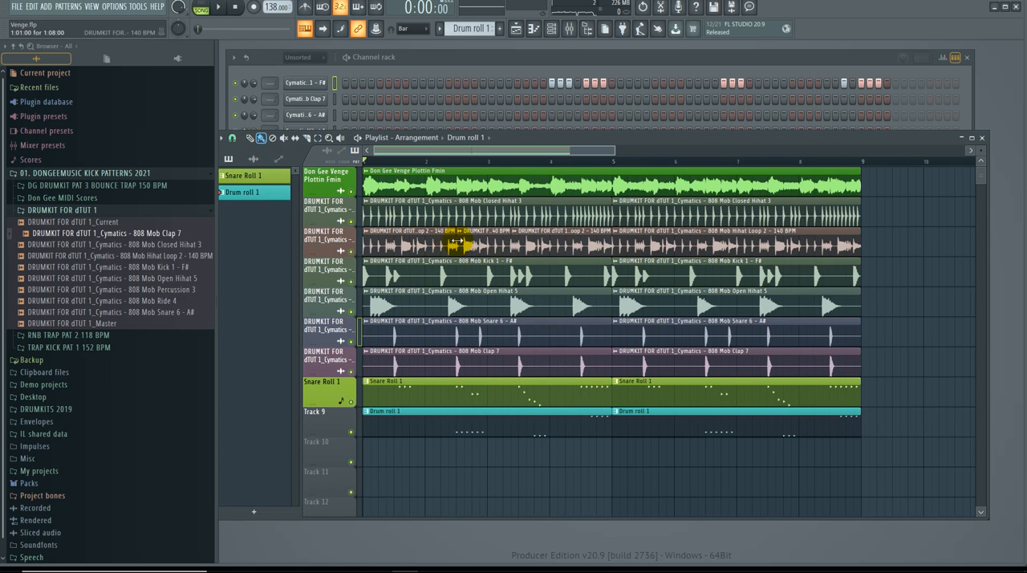
right_click(479, 246)
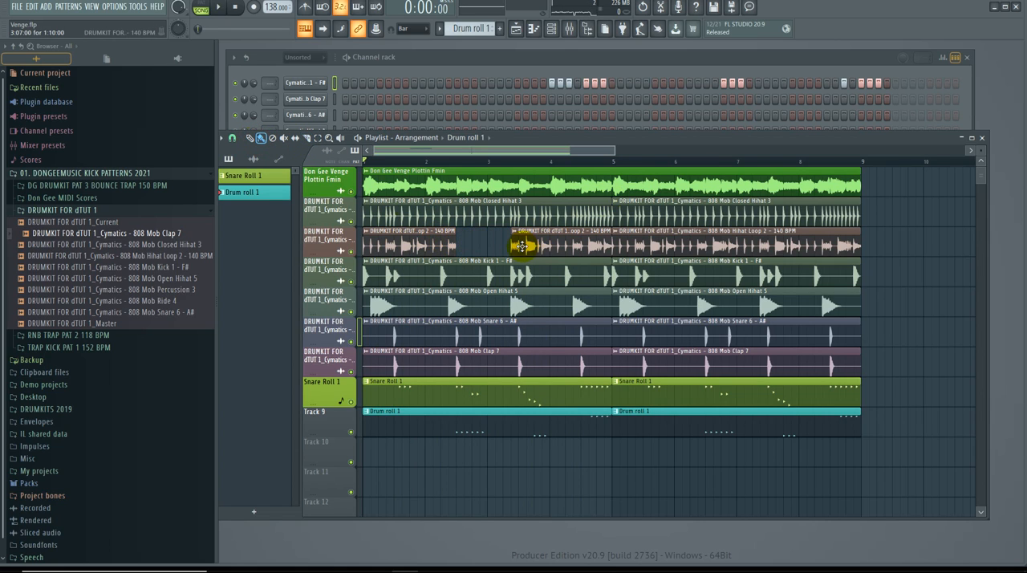
drag(614, 153, 654, 154)
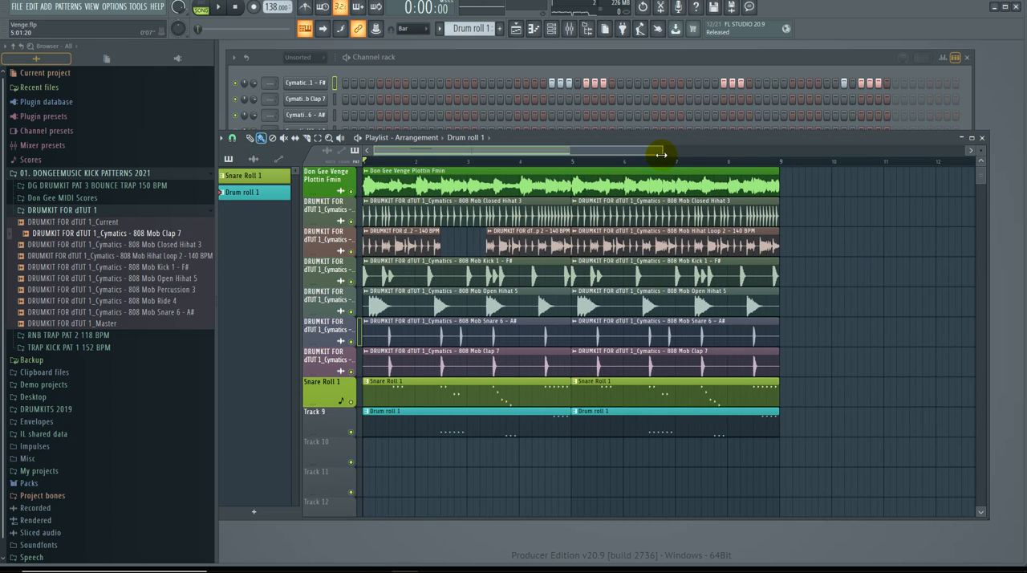
key(space)
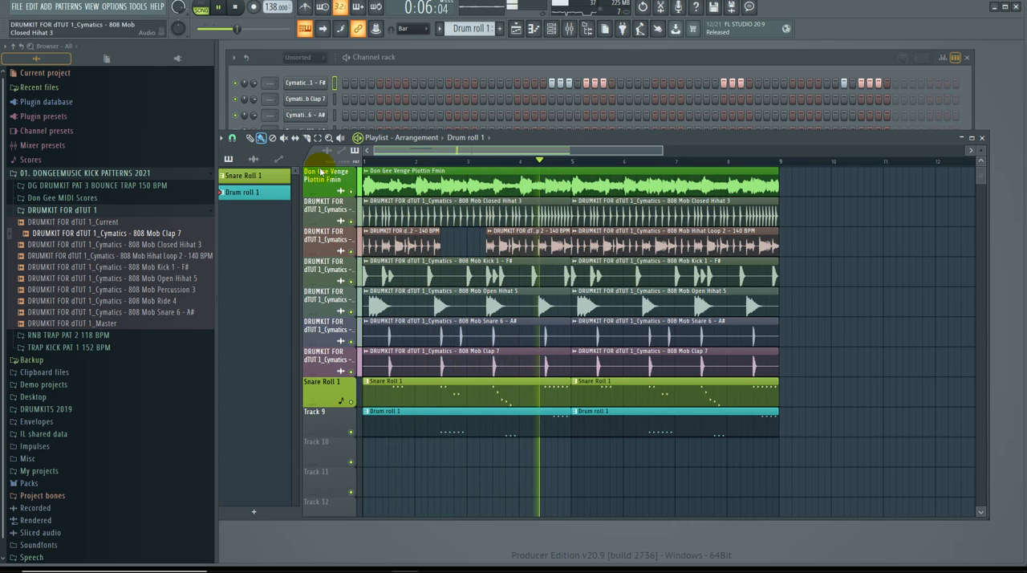
Step: Slice the Closed Hihat 3 clips and remove the part from about 2:11 to 3:07 and the final half bar of bar 8
click(310, 138)
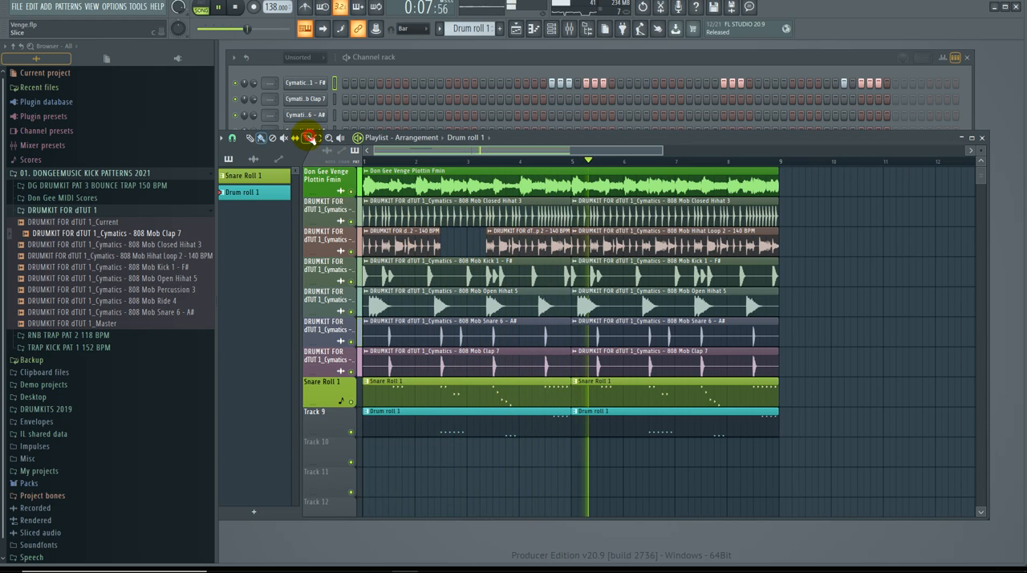
click(455, 209)
drag(489, 211, 489, 233)
click(261, 138)
right_click(470, 215)
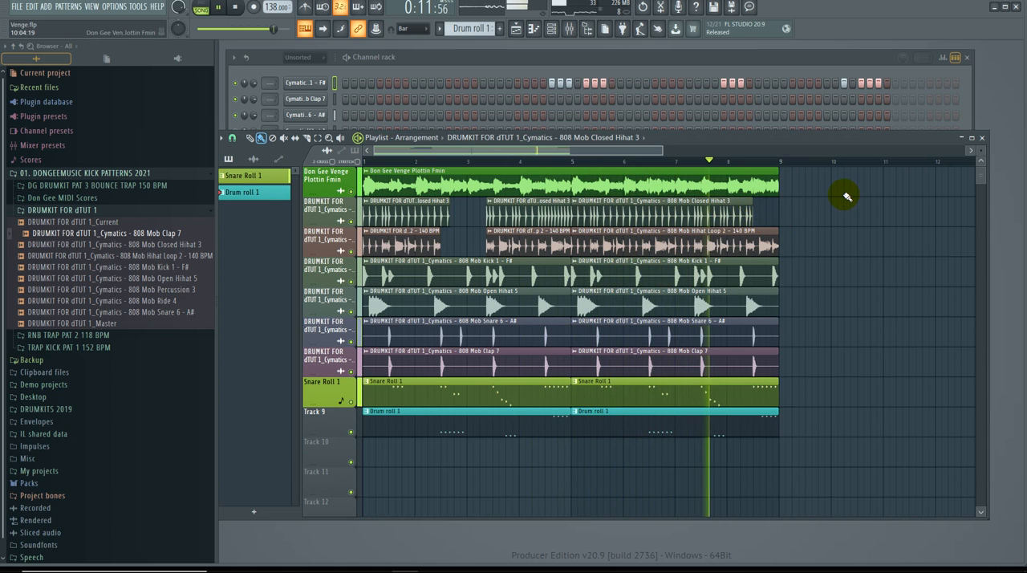
Step: Mute Track 9 and extend the Closed Hihat 3 and Hihat Loop 2 clips back over their gaps, up to 3:07 and bar 9
click(351, 432)
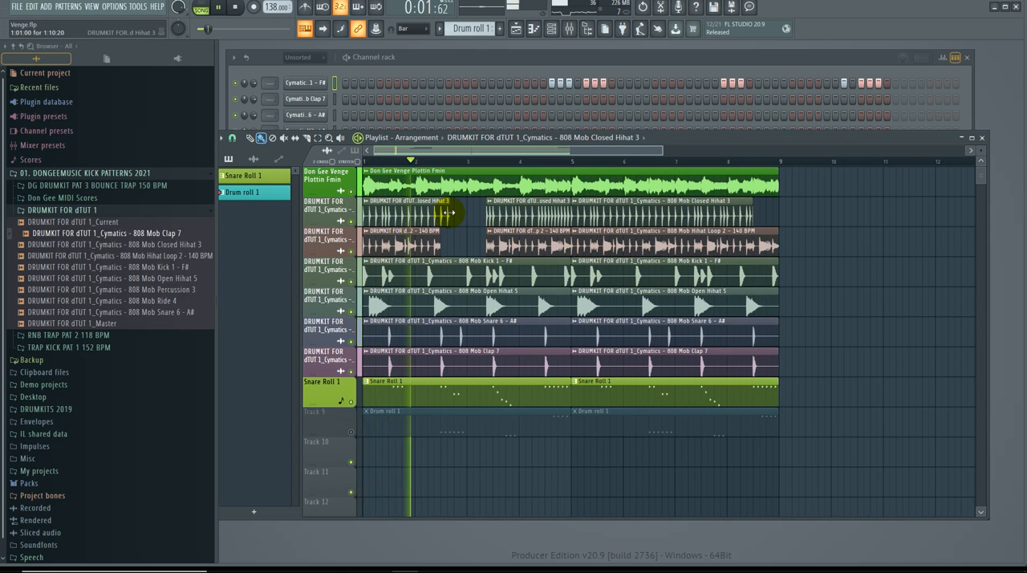
drag(443, 213, 486, 213)
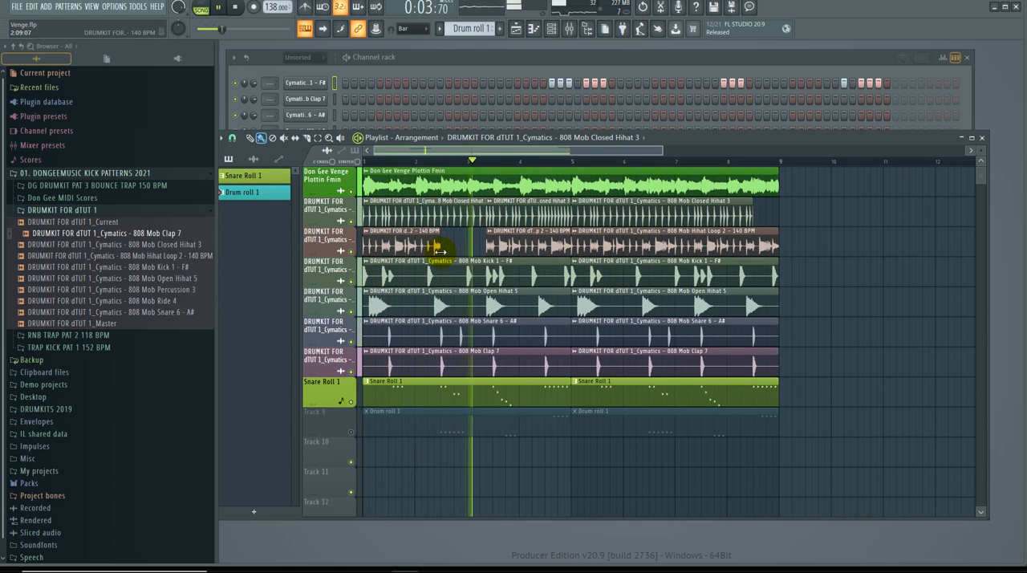
drag(436, 247, 490, 245)
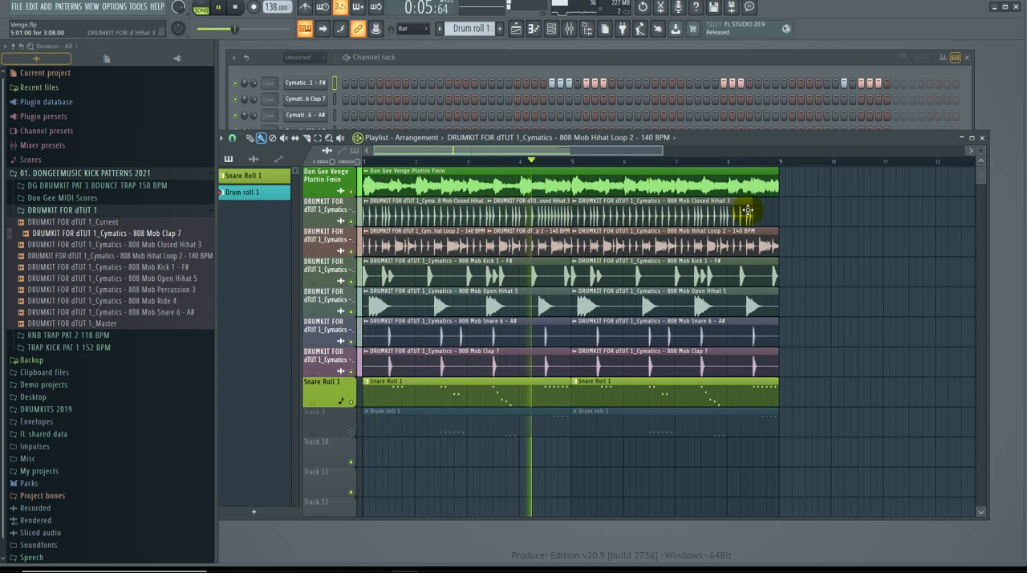
drag(755, 213, 776, 212)
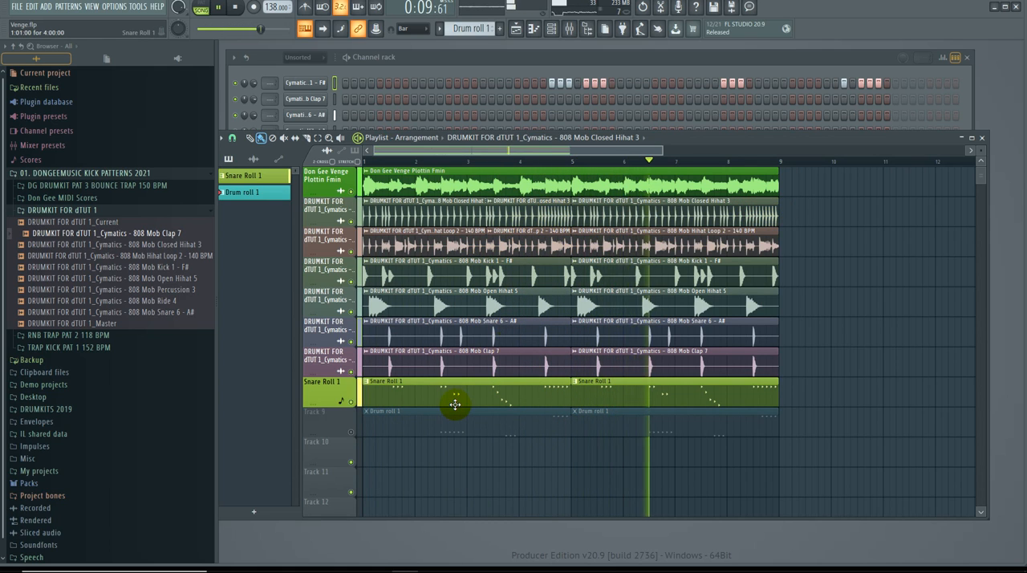
Step: Unmute Track 9 and mute the Snare Roll 1 track while the song plays
click(351, 432)
click(351, 402)
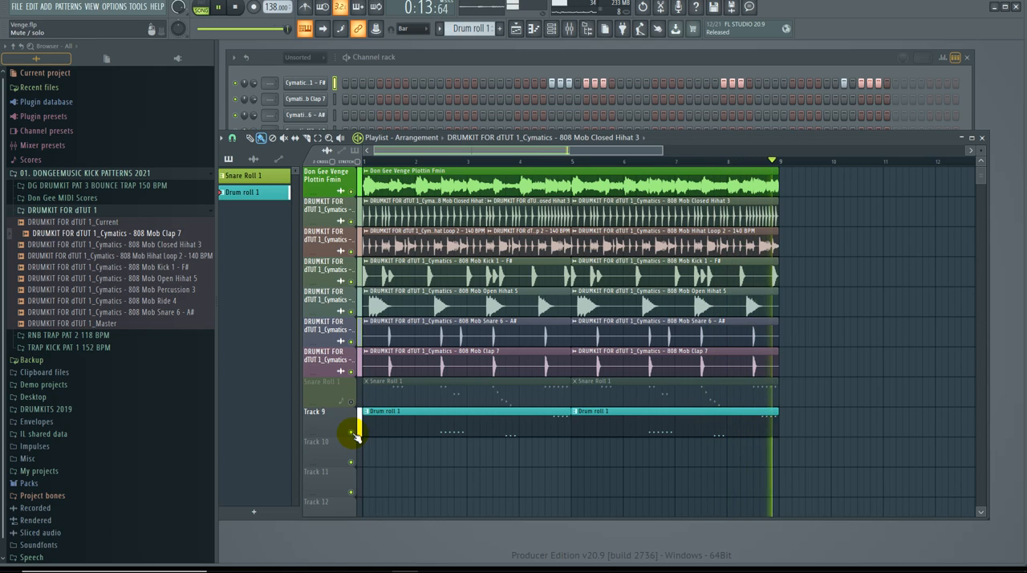
Step: Mute Track 9 and add an OCTANE instrument channel to the channel rack
click(352, 434)
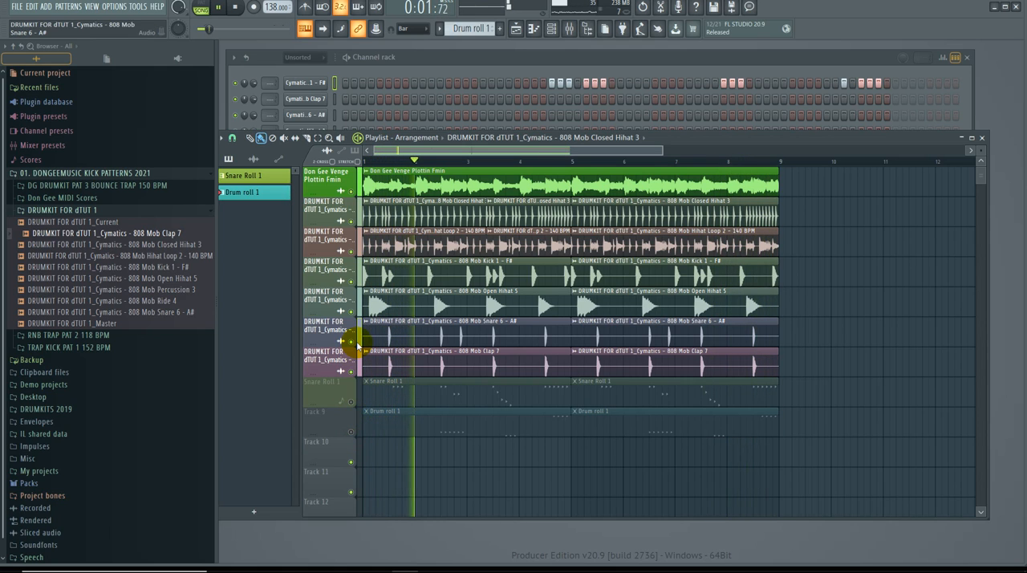
click(508, 58)
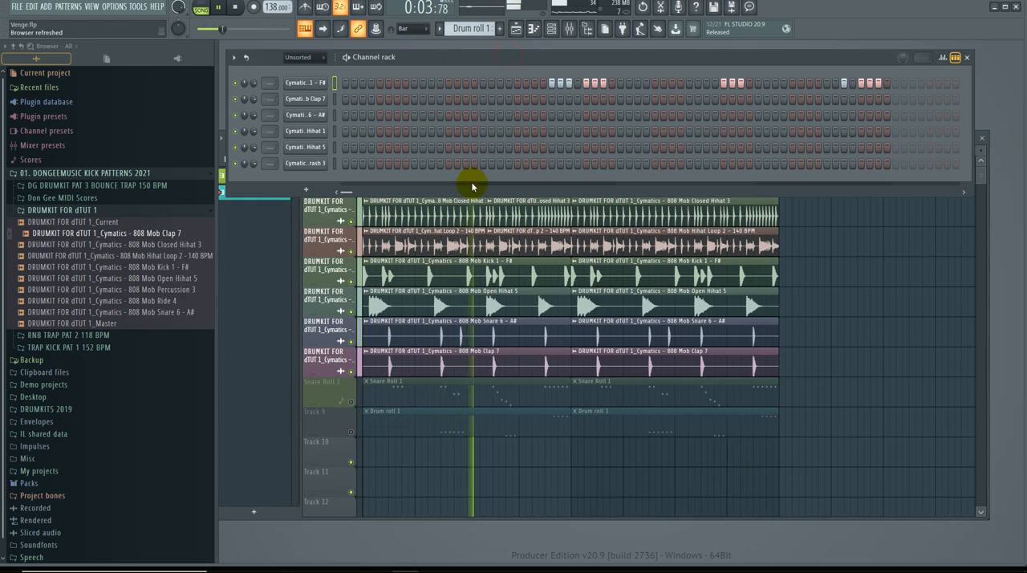
click(313, 190)
click(356, 341)
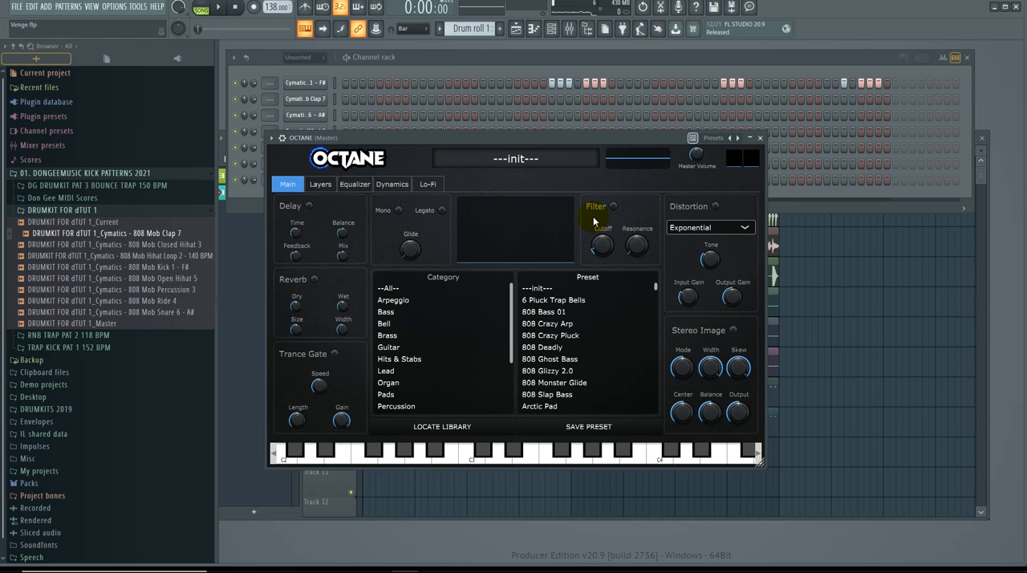
Step: Load the 808 Monster Glide preset from OCTANE's Bass category and close the plugin window
drag(488, 143, 658, 136)
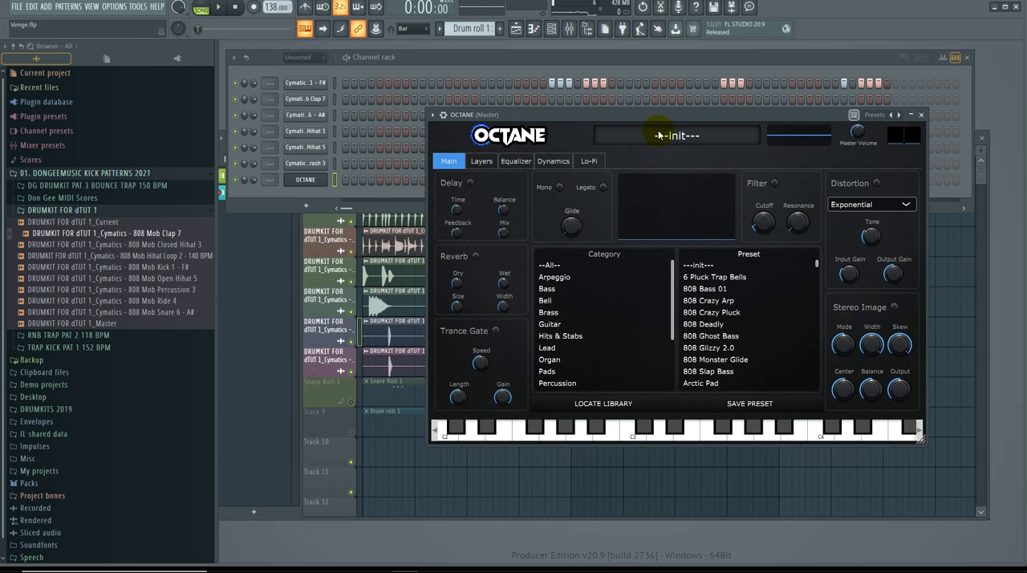
click(551, 289)
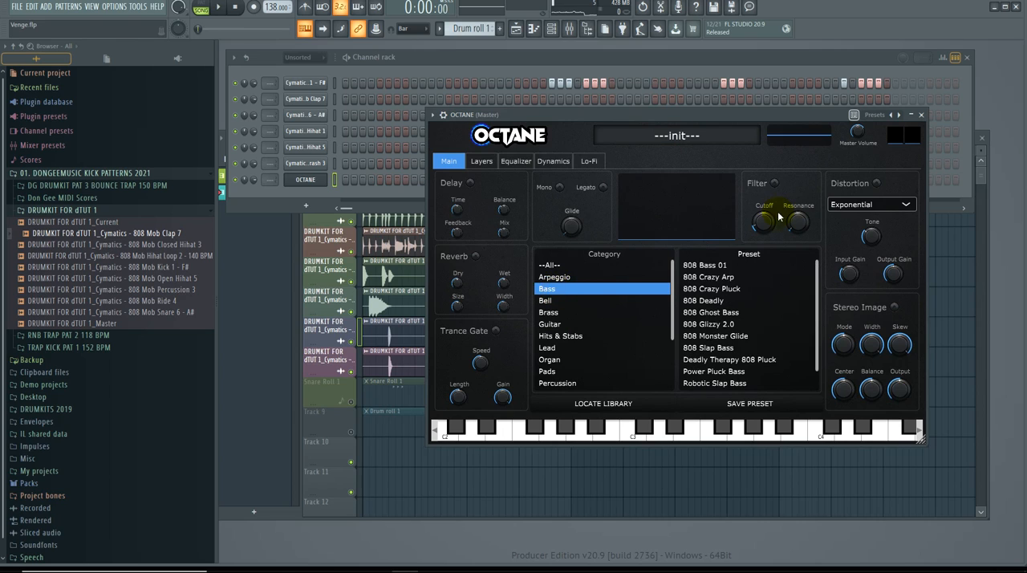
click(723, 337)
drag(615, 118, 583, 176)
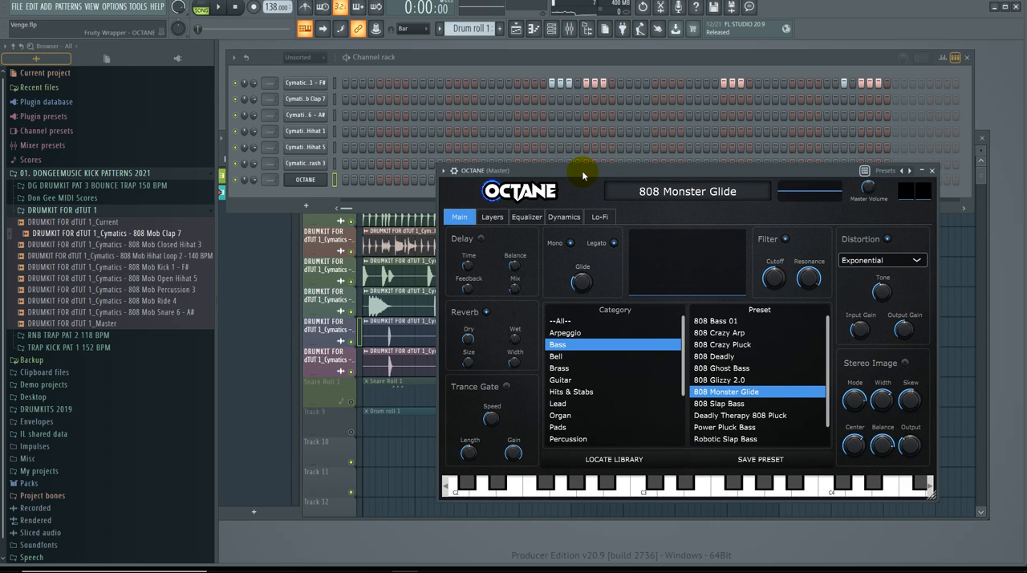
drag(627, 172, 639, 155)
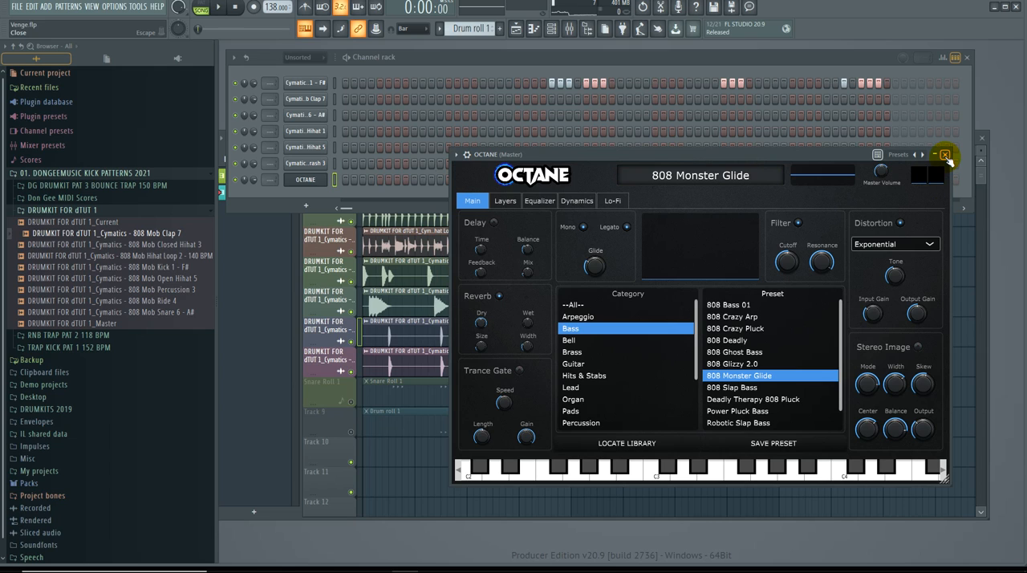
key(Escape)
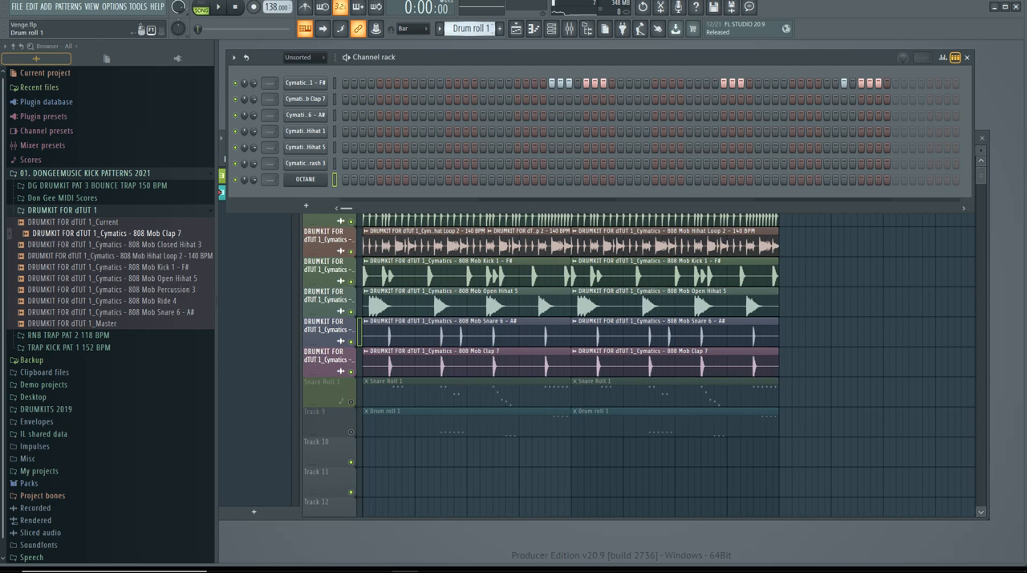
Step: Create a new pattern named "Octane 808's" and colour it light magenta
click(464, 29)
click(451, 31)
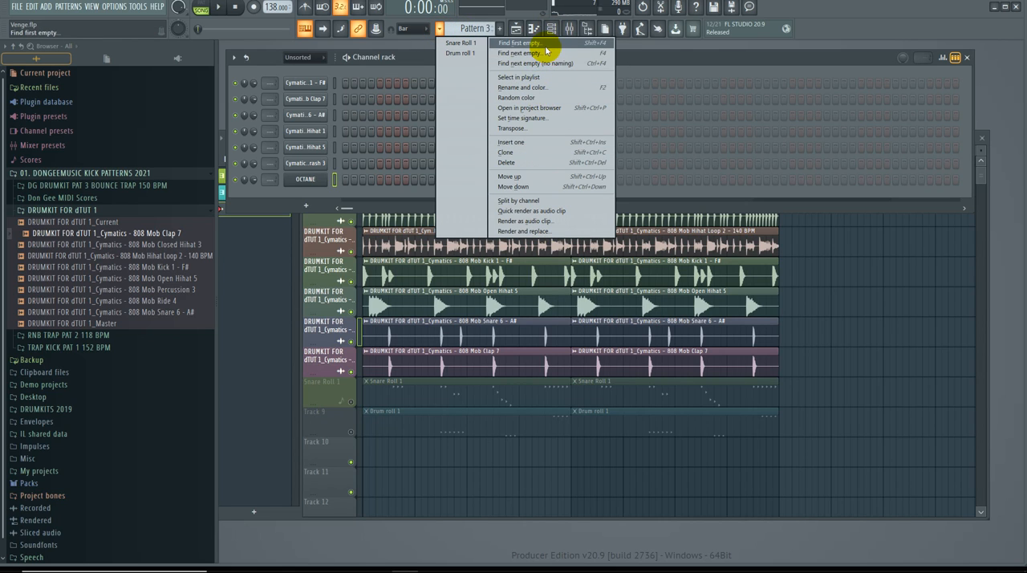
click(530, 87)
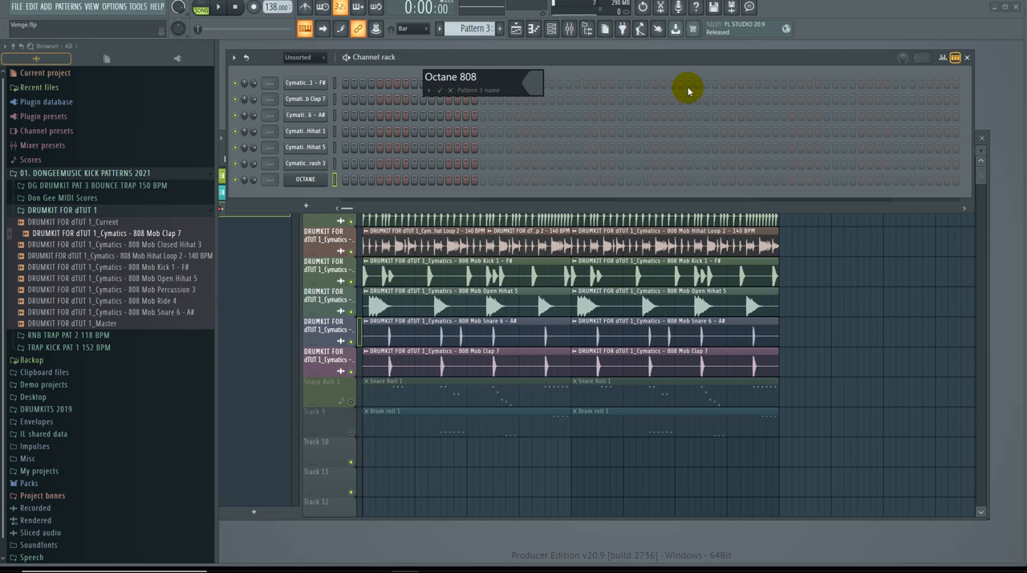
click(533, 81)
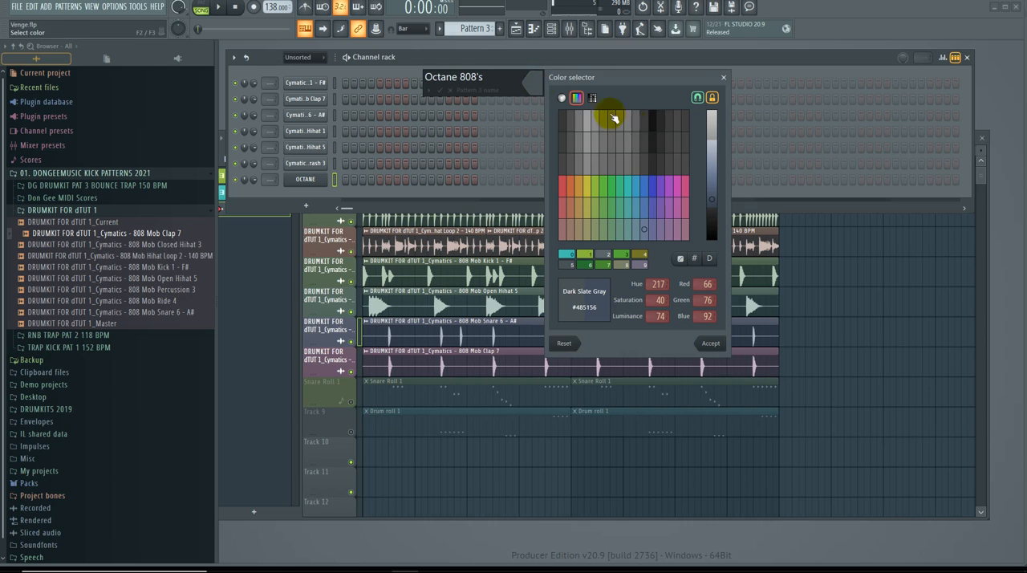
click(633, 183)
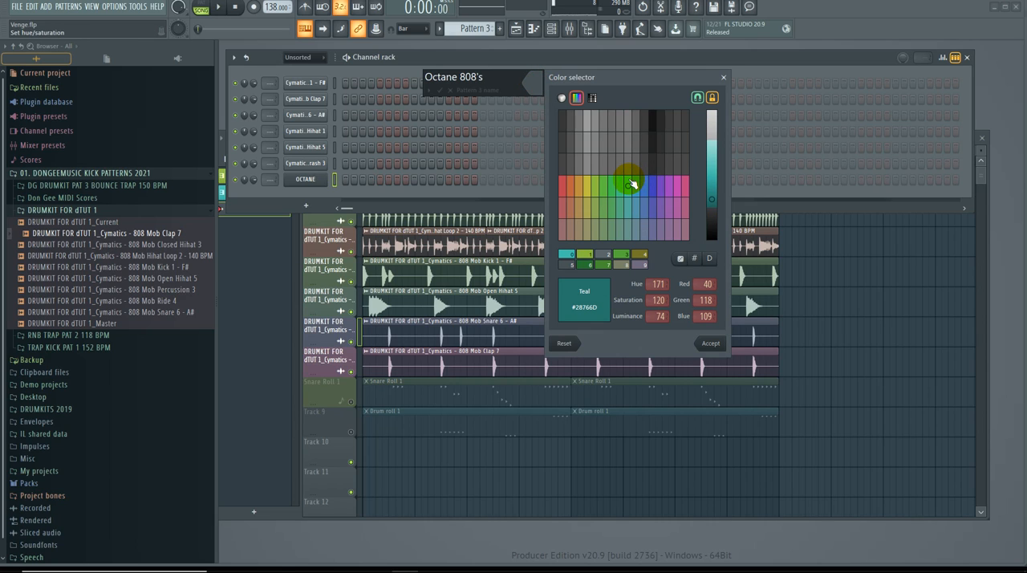
click(678, 186)
drag(717, 204, 719, 180)
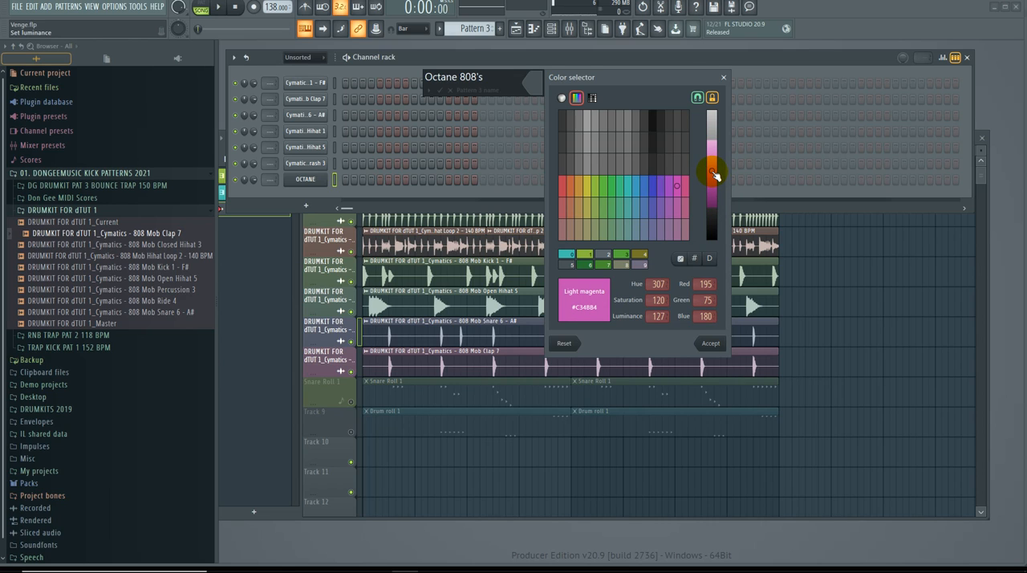
key(Return)
key(Return)
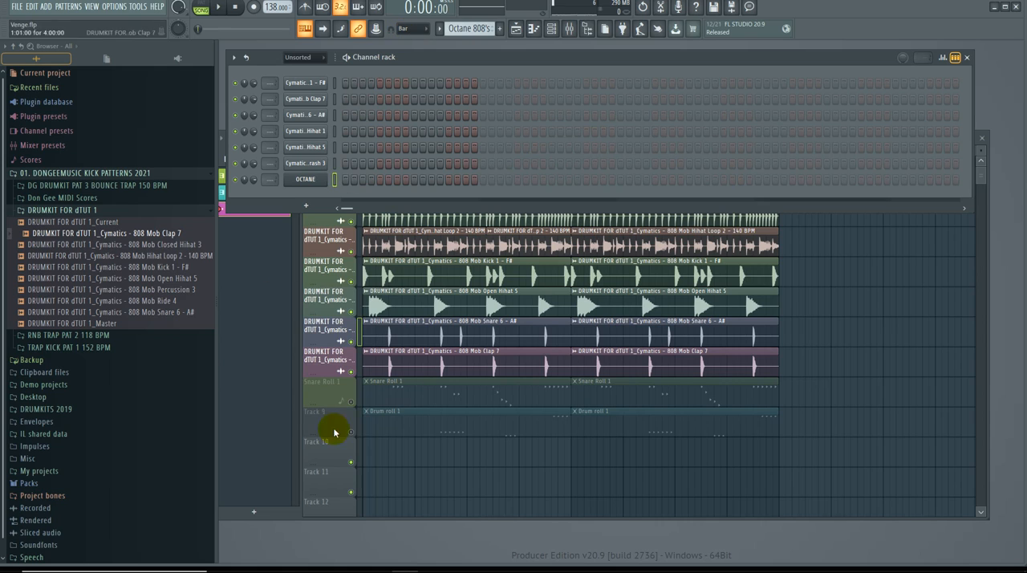
Step: Place two consecutive four-bar Octane 808's clips on Track 10, covering bars 1 to 8
click(372, 457)
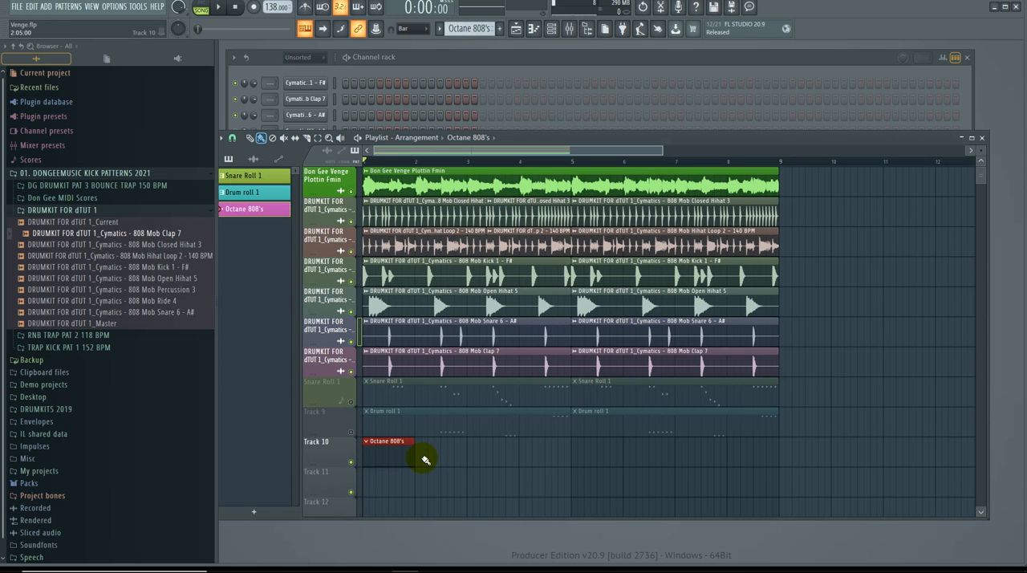
drag(507, 450, 568, 451)
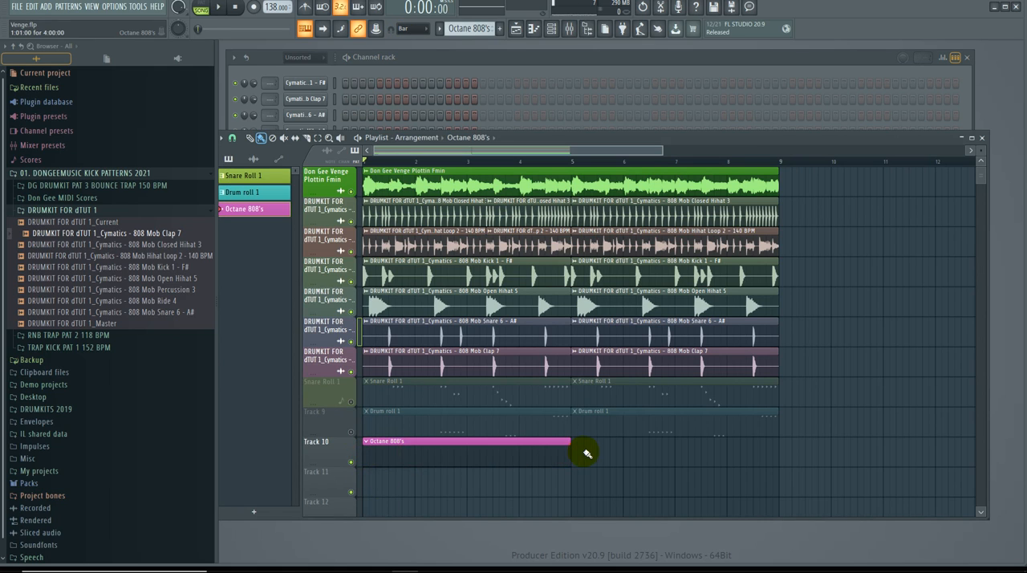
click(578, 458)
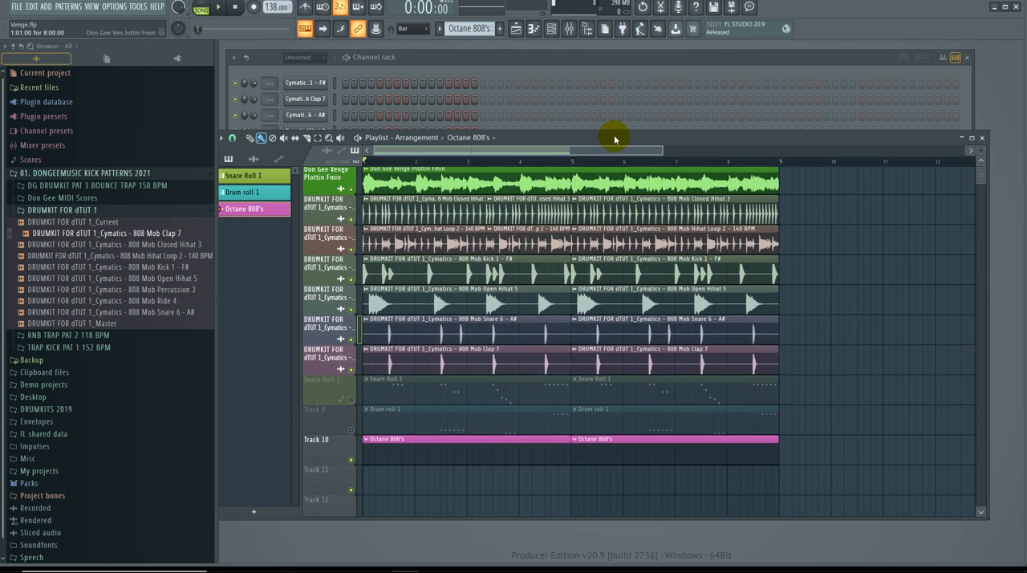
drag(664, 149, 805, 177)
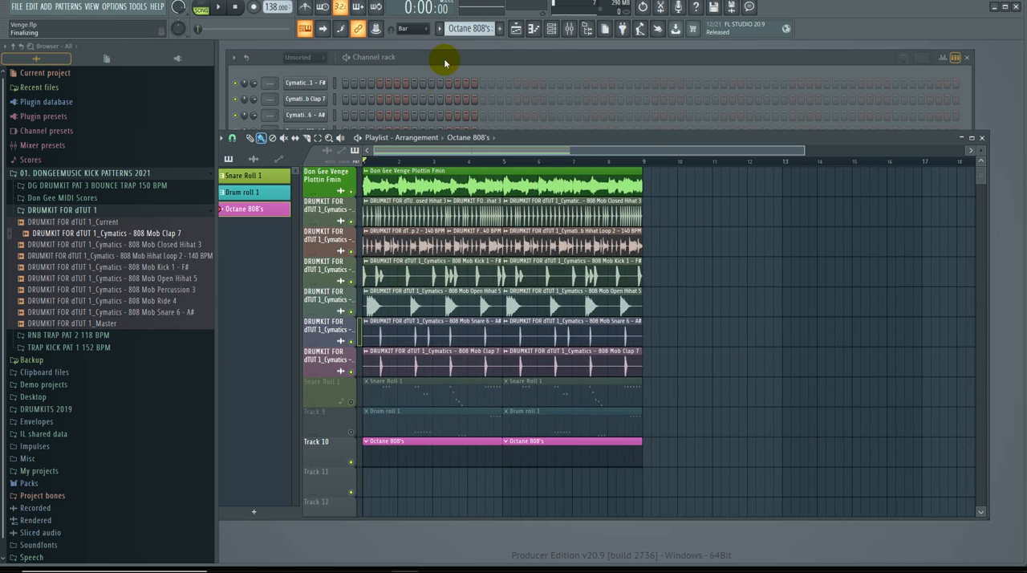
Step: Listen to the song briefly and open the OCTANE channel's piano roll for the Octane 808's pattern
click(449, 117)
click(342, 293)
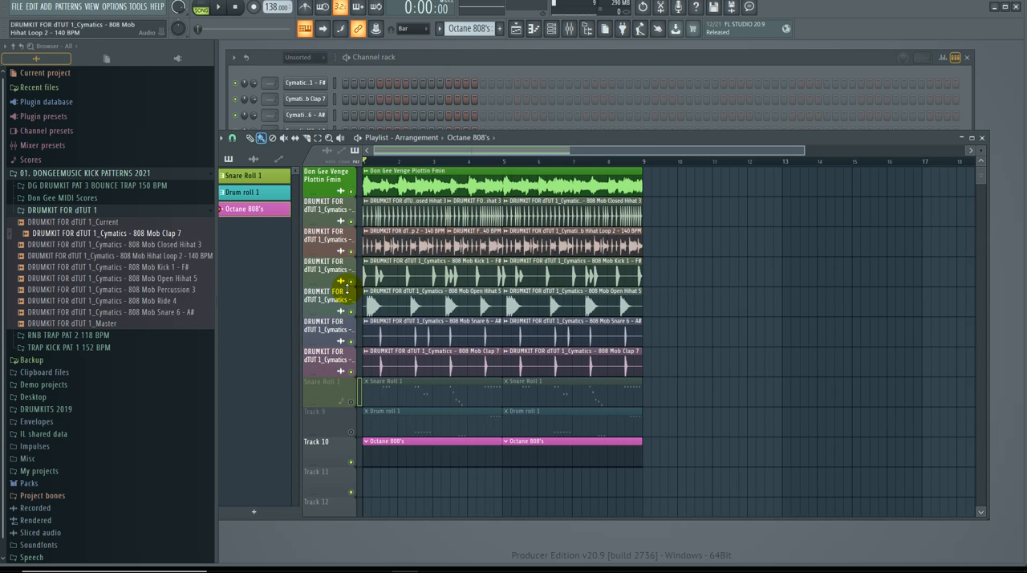
key(space)
key(space)
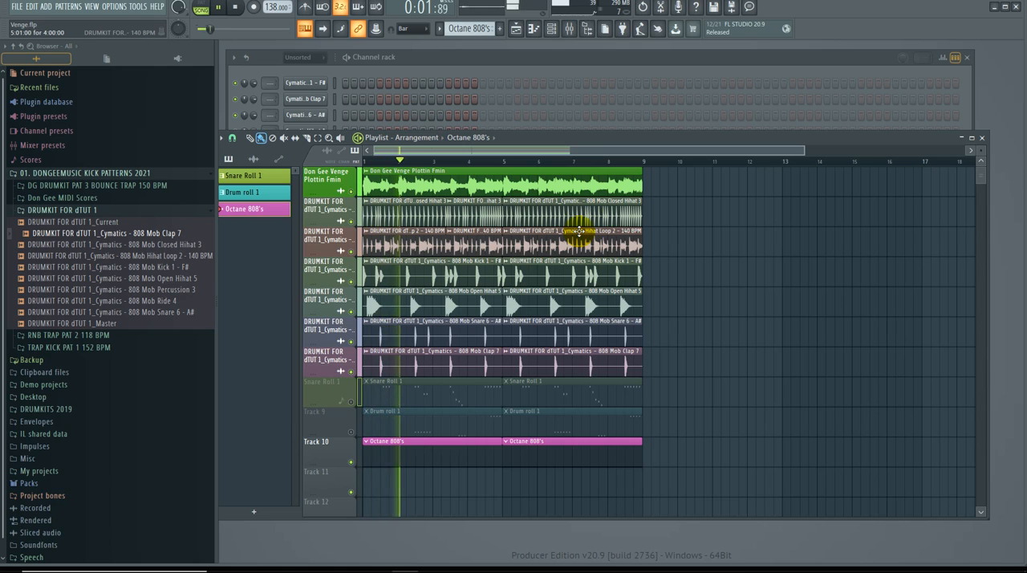
click(473, 76)
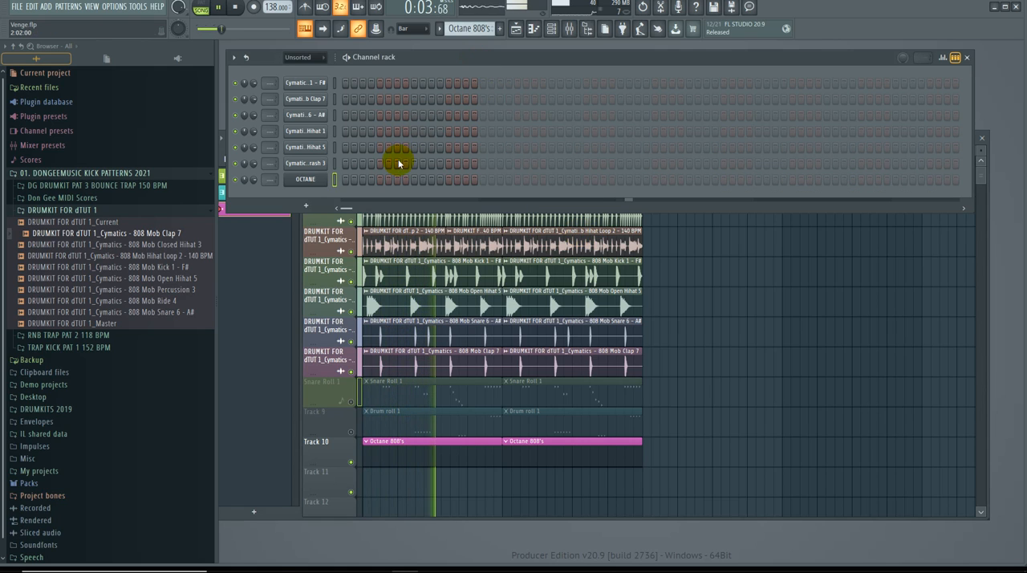
key(space)
right_click(329, 179)
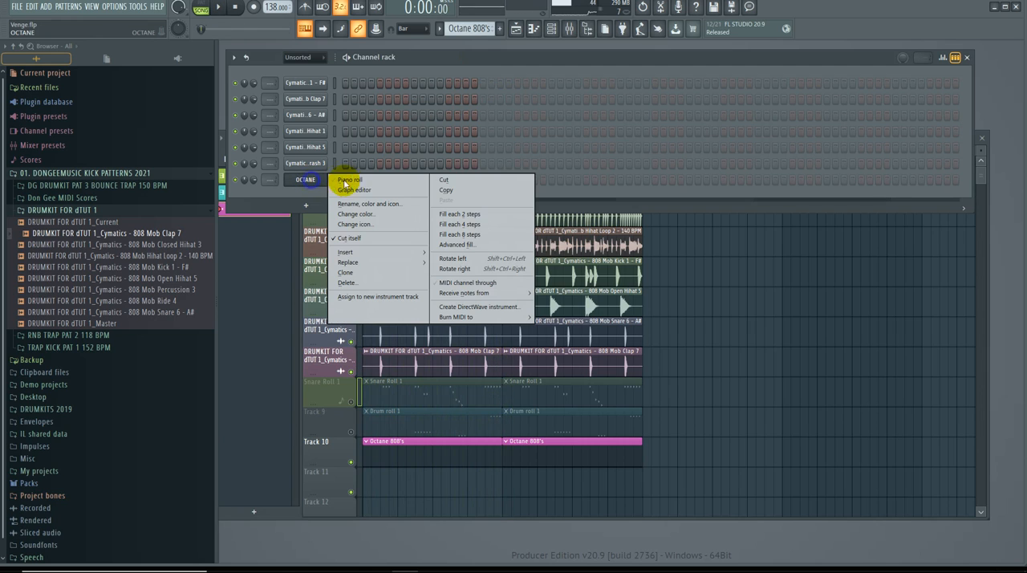
click(351, 181)
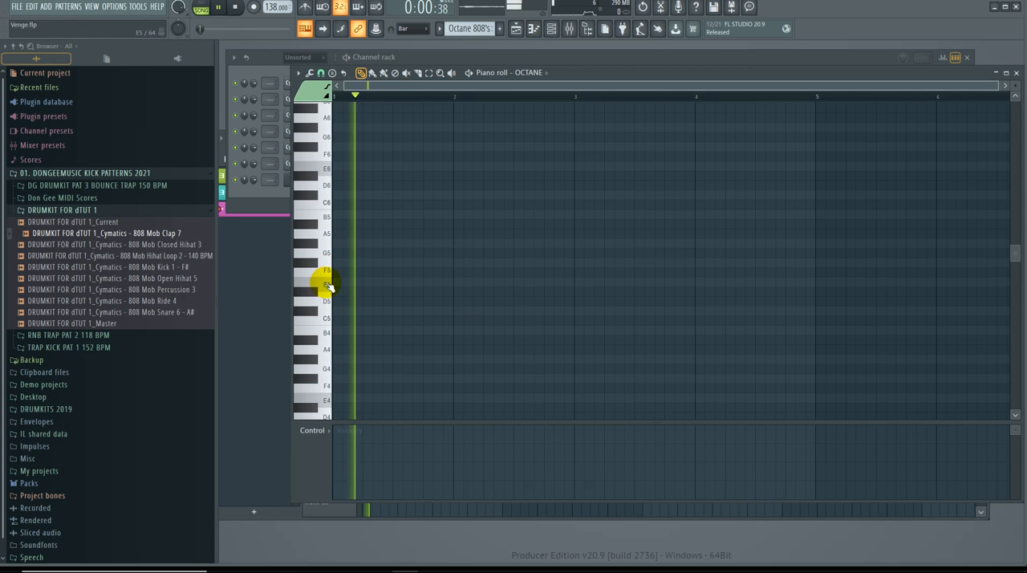
Step: Audition keys against the beat and draw one-bar A#4 notes at the start of bars 1 and 3
key(space)
click(324, 186)
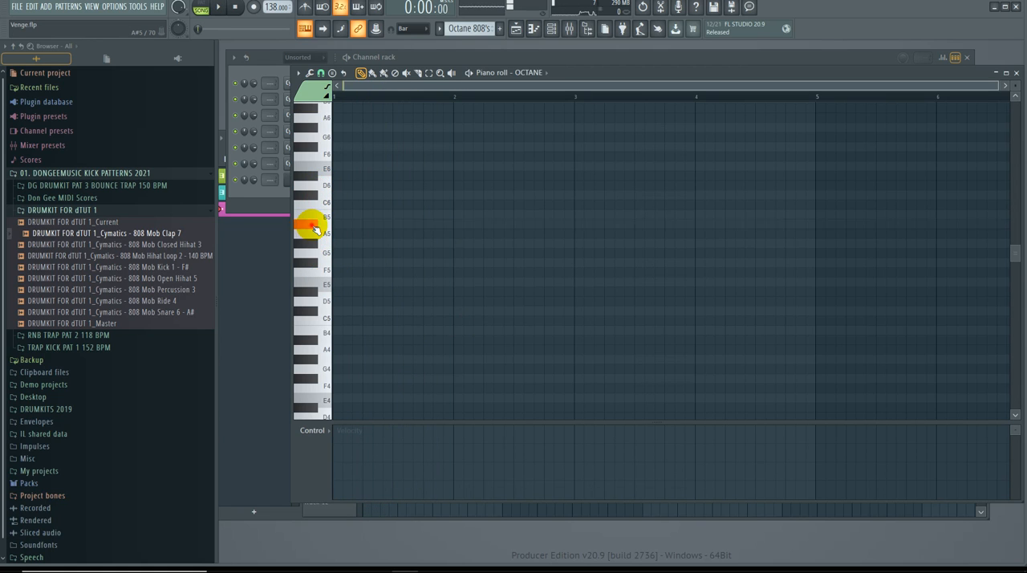
scroll(319, 329, down, 2)
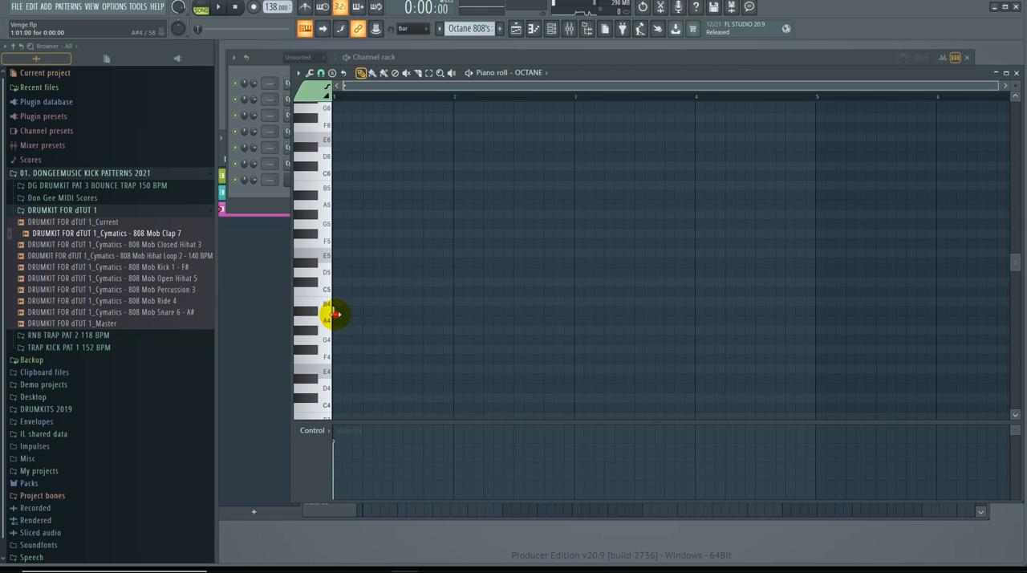
key(space)
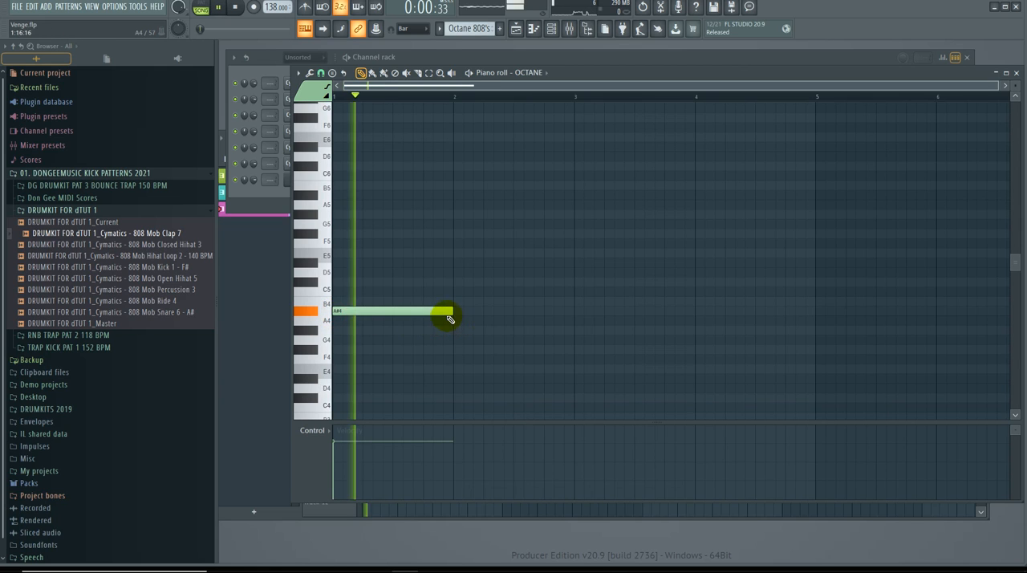
click(577, 312)
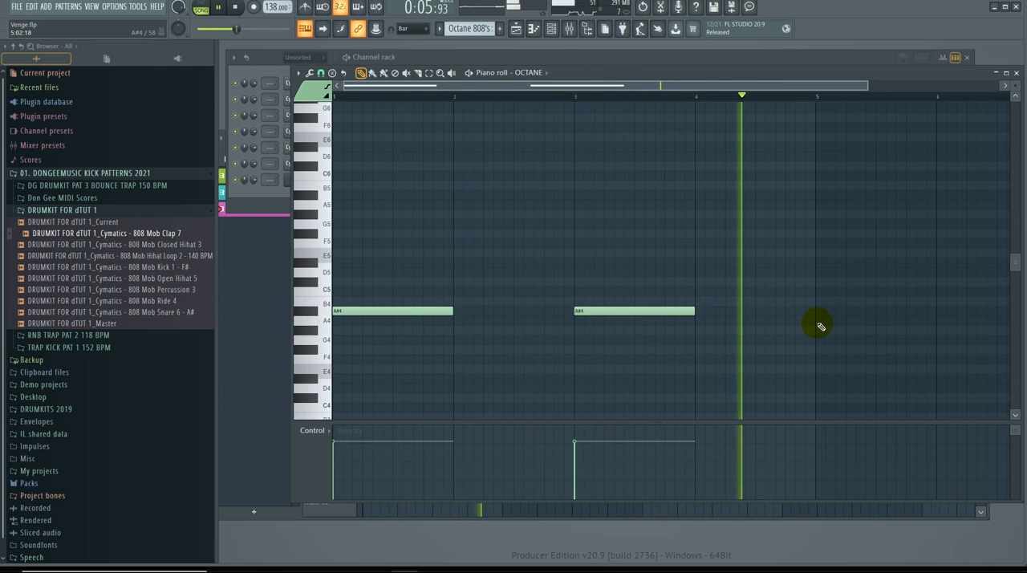
Step: Add one-beat F#4 notes on beat 4 of bar 2 and beat 2 of bar 4, followed by a two-beat E4
click(328, 363)
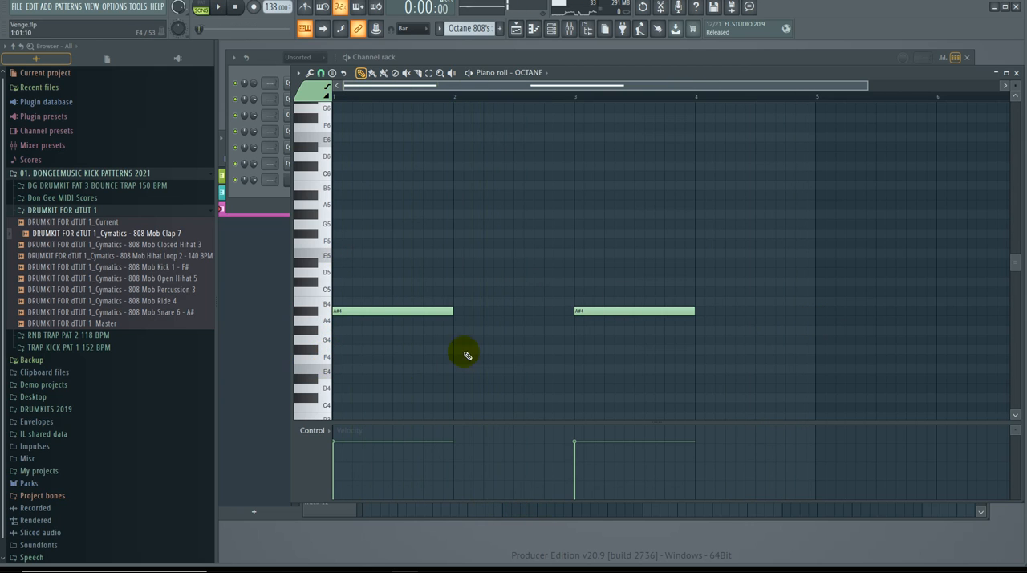
click(546, 350)
drag(658, 350, 578, 360)
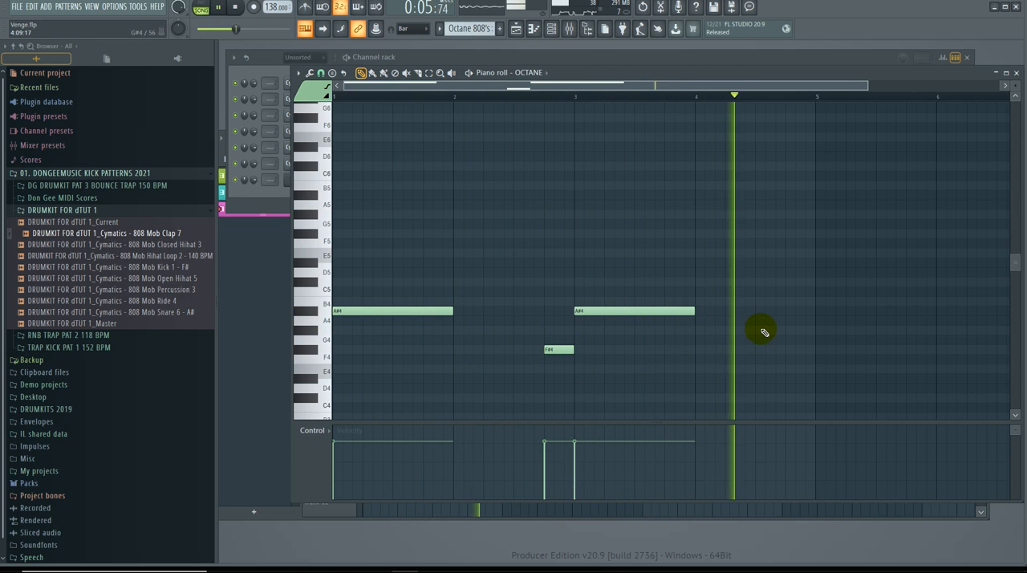
key(space)
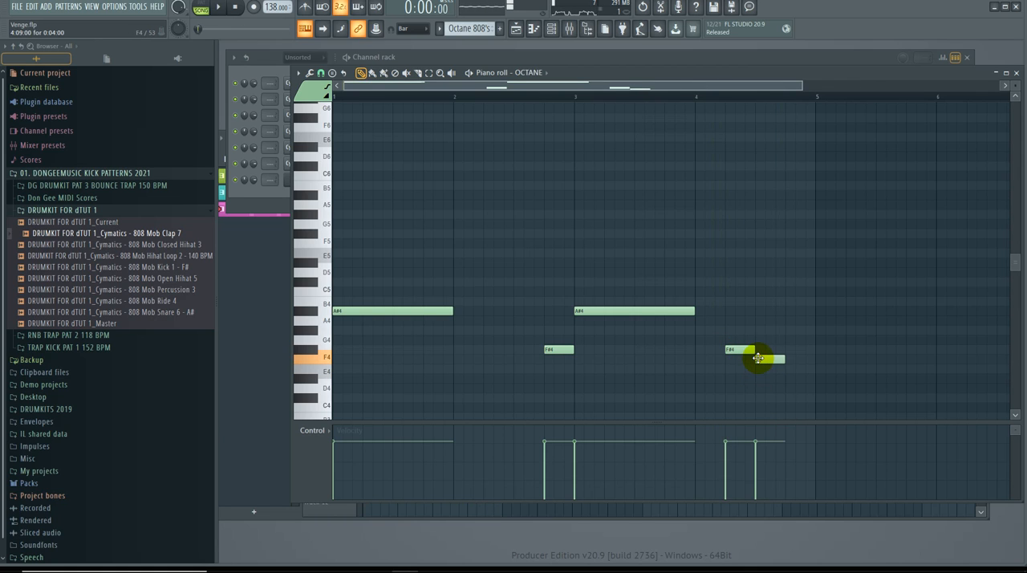
key(space)
drag(784, 371, 815, 371)
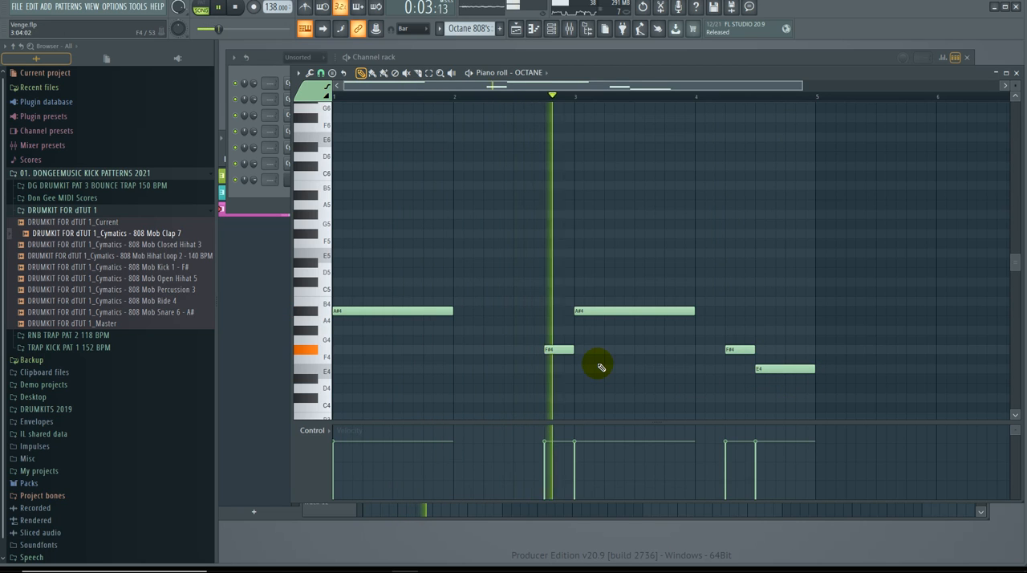
Step: Trim the start of the E4 note in bar 4 by a third of a beat, keeping its end at bar 5
drag(555, 87, 562, 88)
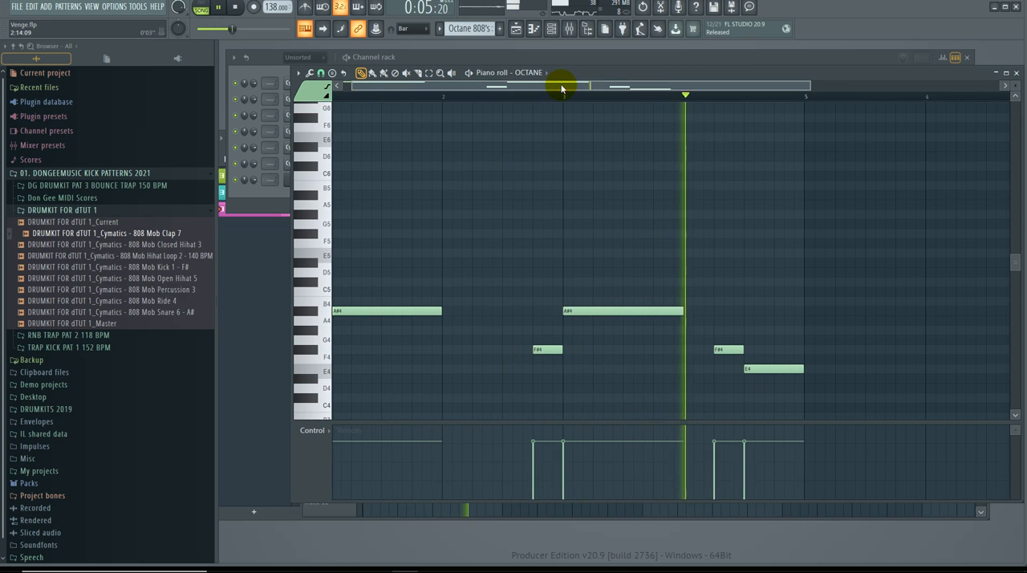
drag(774, 368, 803, 368)
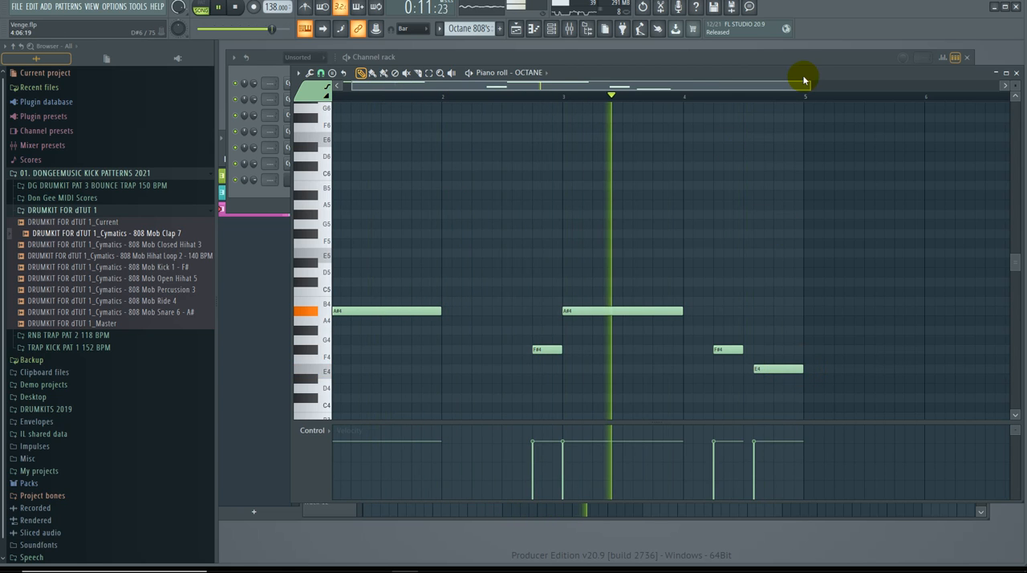
drag(809, 84, 786, 86)
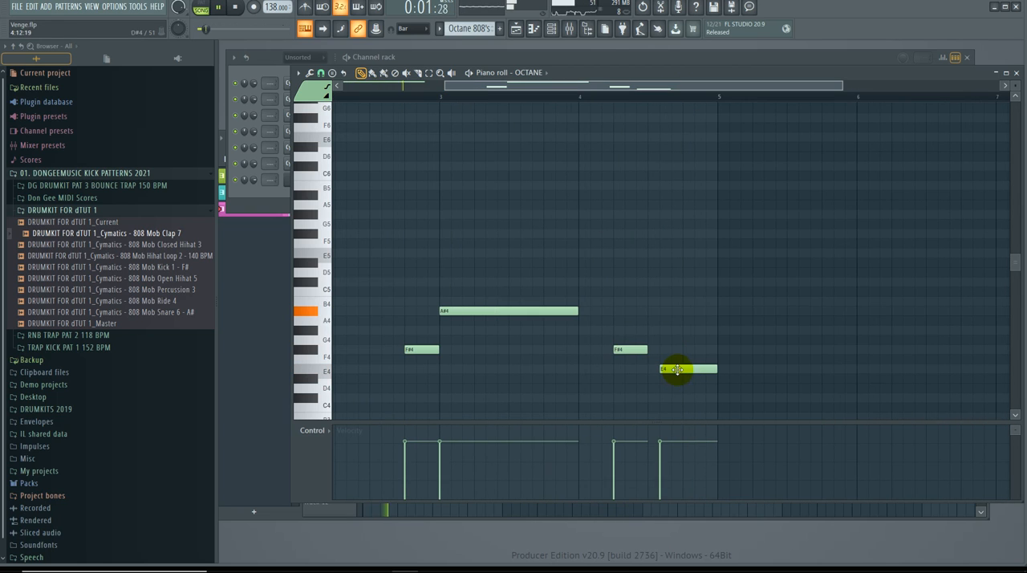
Step: Set the piano roll snap to Line, trim the E4 from its start to about one and a half beats, and close the piano roll
click(321, 73)
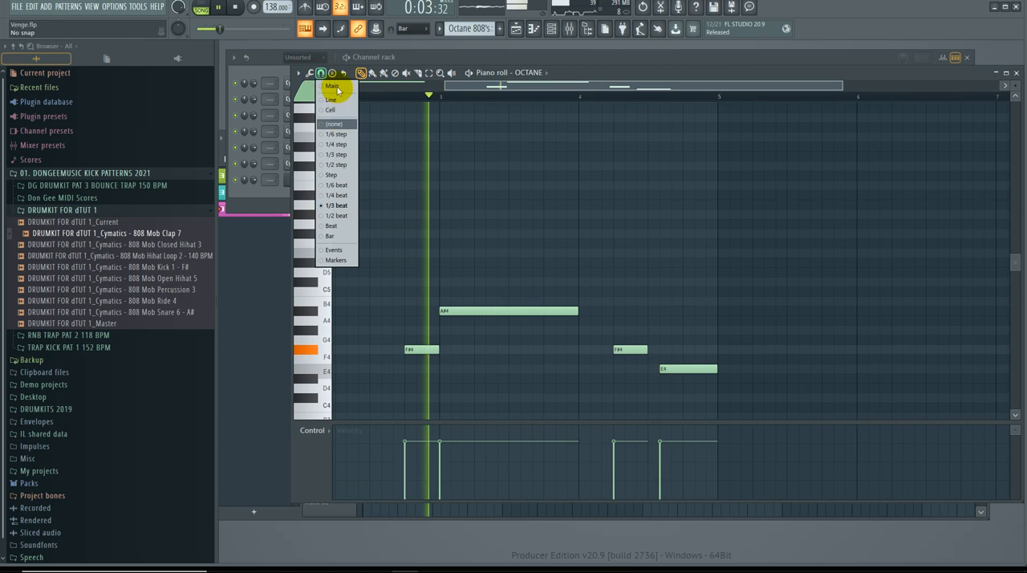
click(333, 80)
click(320, 72)
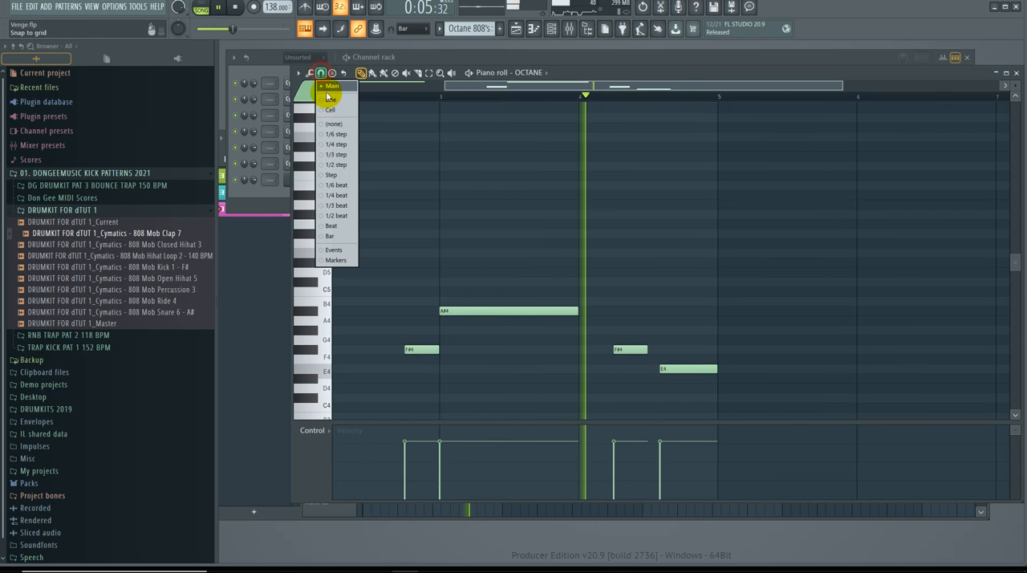
click(347, 101)
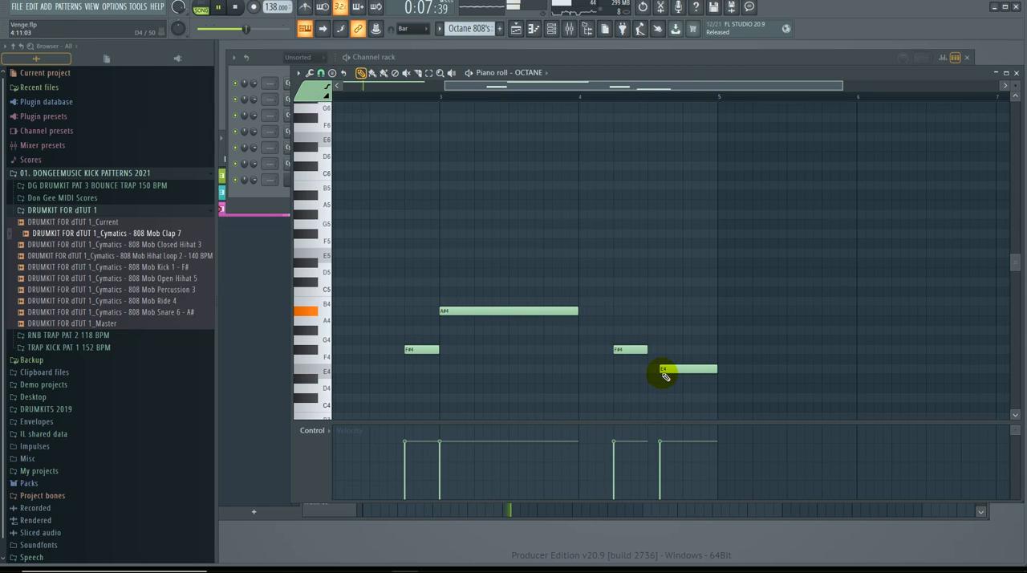
drag(722, 372, 715, 372)
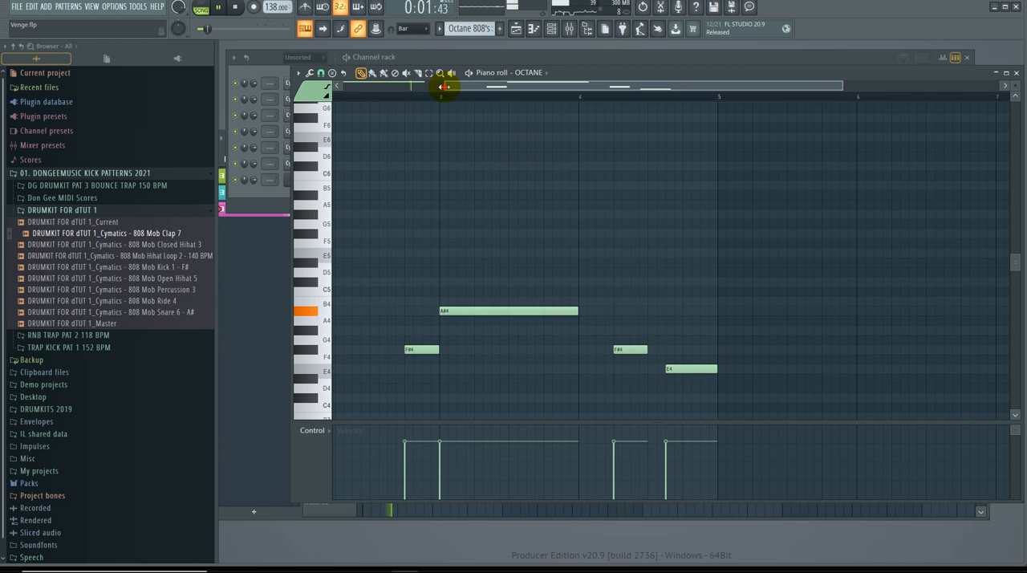
drag(444, 85, 321, 90)
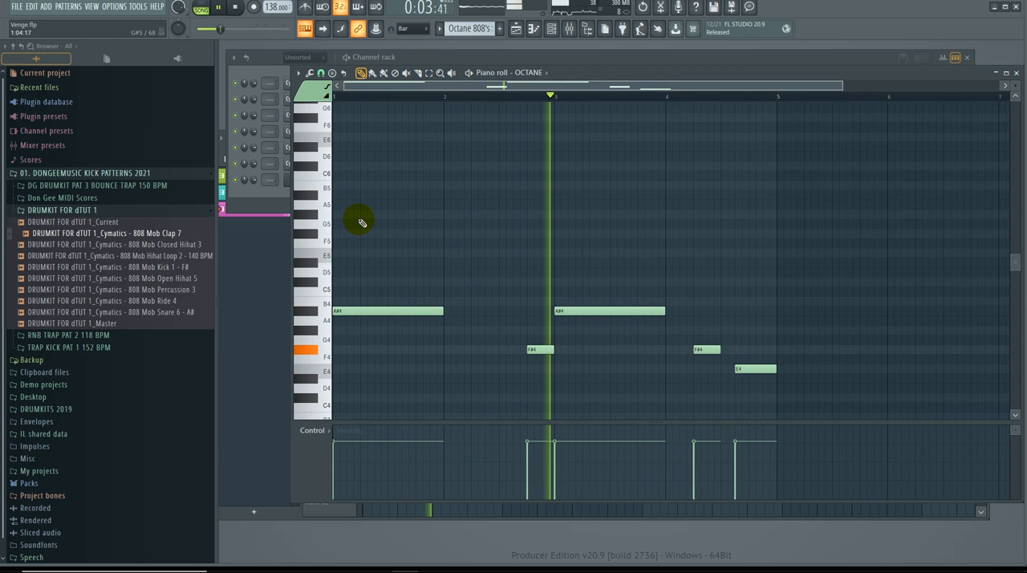
click(1017, 73)
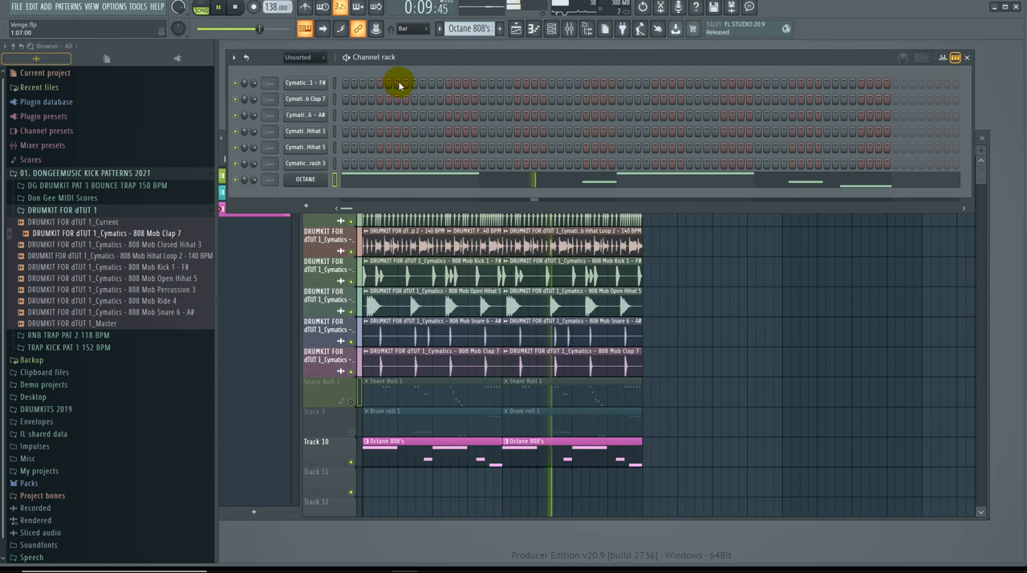
Step: Show all channel groups in the channel rack and route every channel to its own mixer track, 1 to 15
click(570, 28)
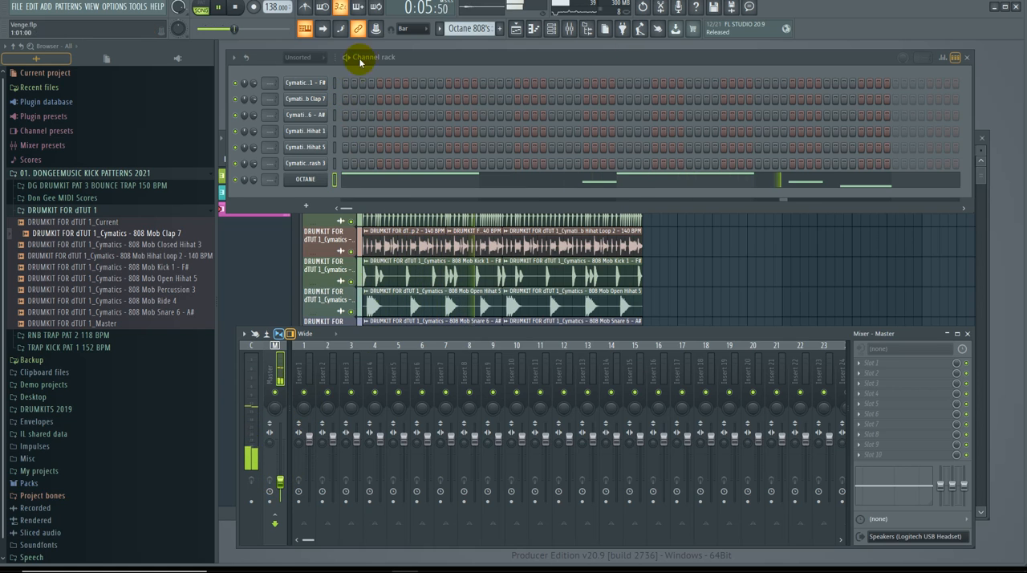
click(318, 57)
click(319, 67)
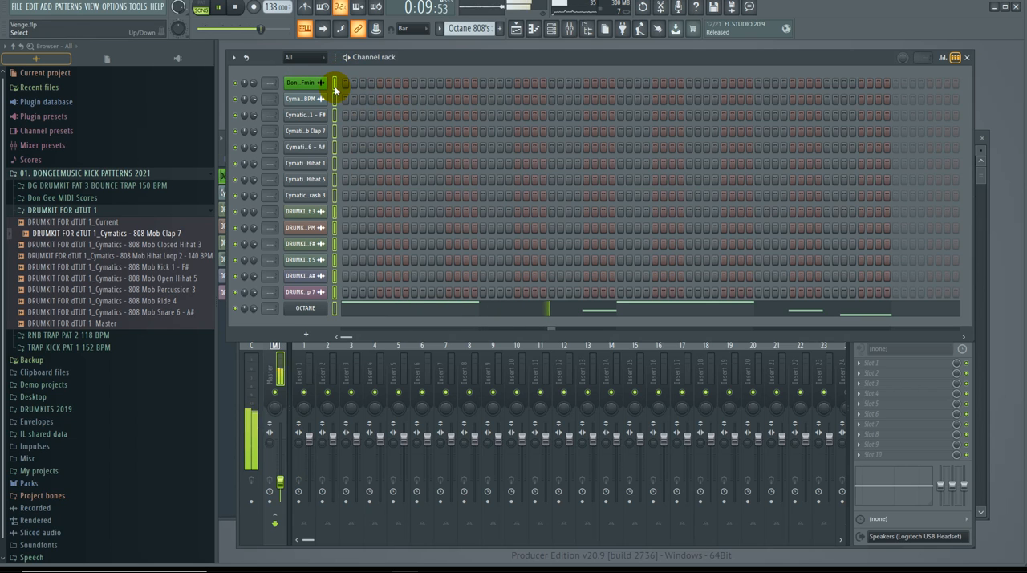
key(ctrl+l)
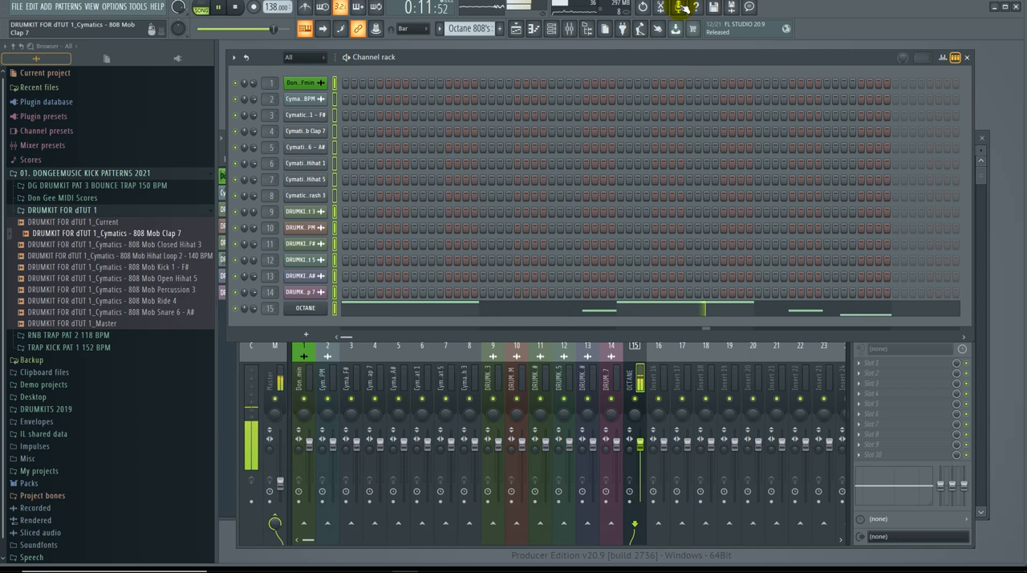
Step: Reopen the mixer, move it up over the channel rack and make it taller
click(575, 35)
click(575, 35)
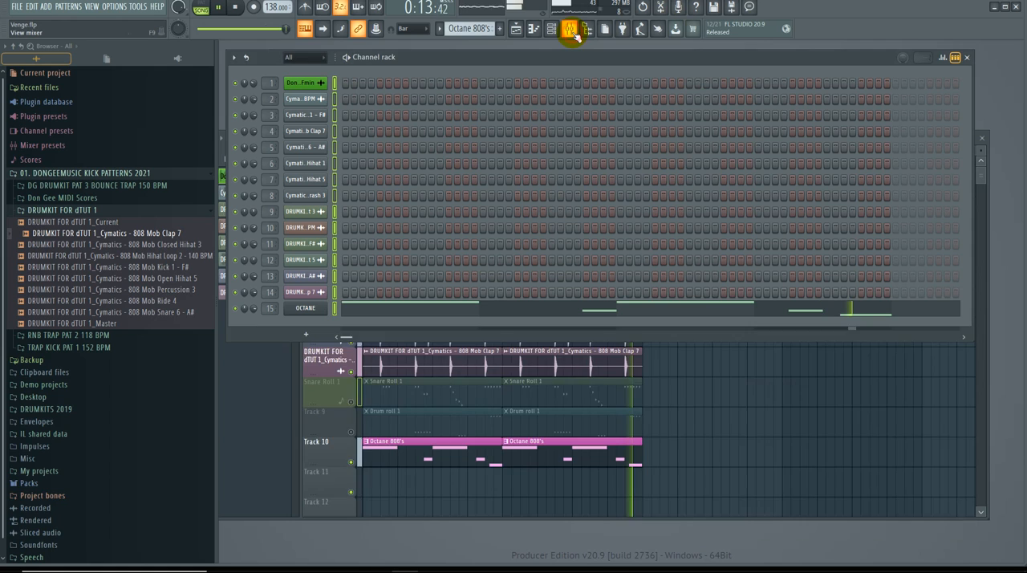
key(F9)
drag(575, 333, 537, 192)
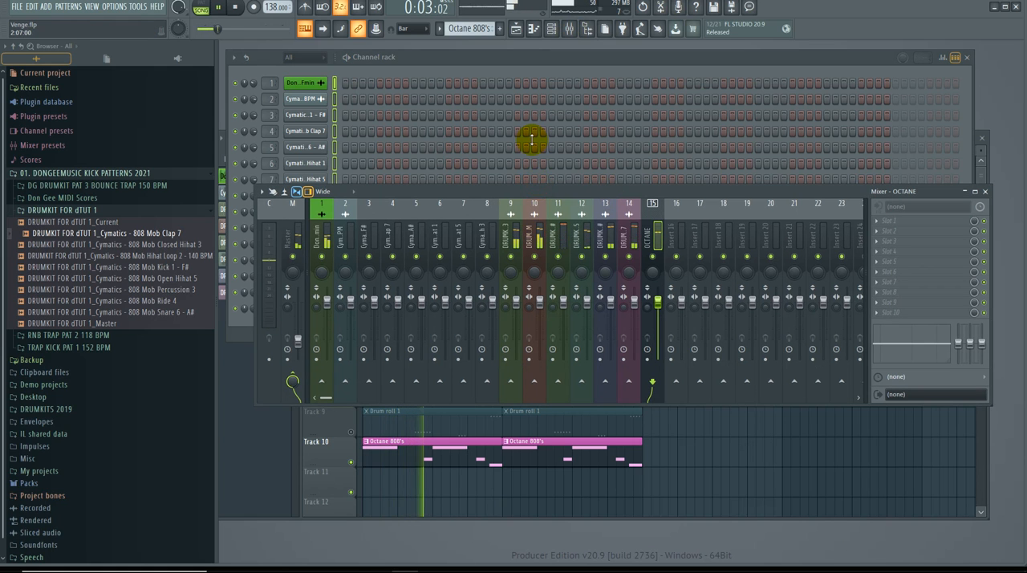
drag(532, 141, 531, 143)
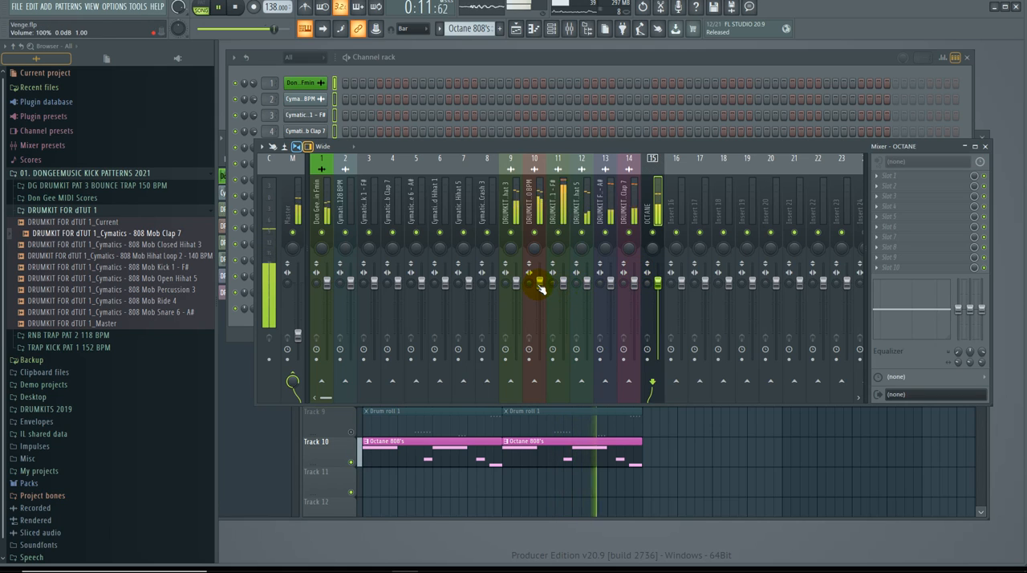
Step: Slightly lower the mixer levels of the hi-hat loop on track 10, the kick on track 11 and the melody loop on track 1
drag(540, 289, 541, 293)
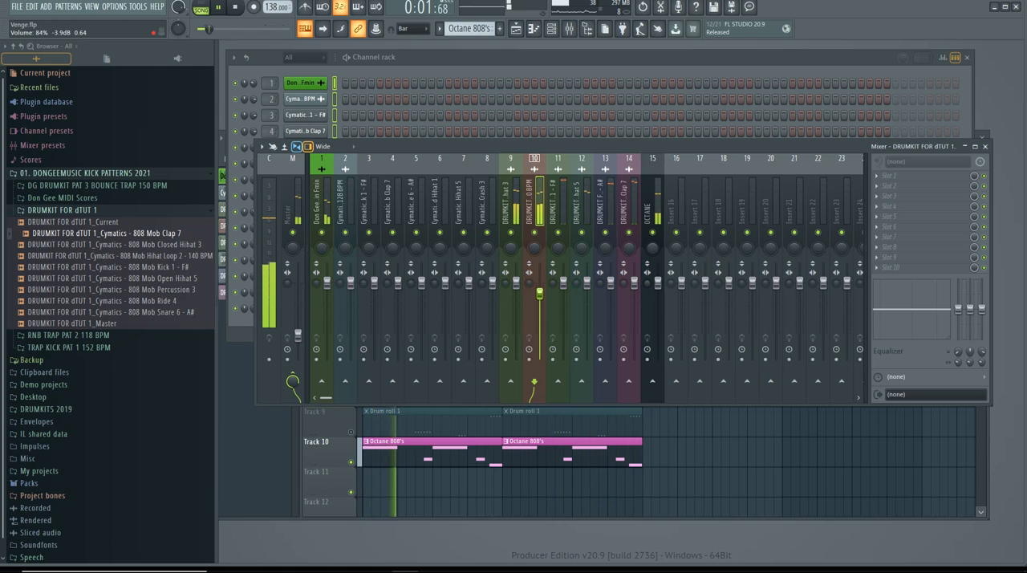
click(563, 282)
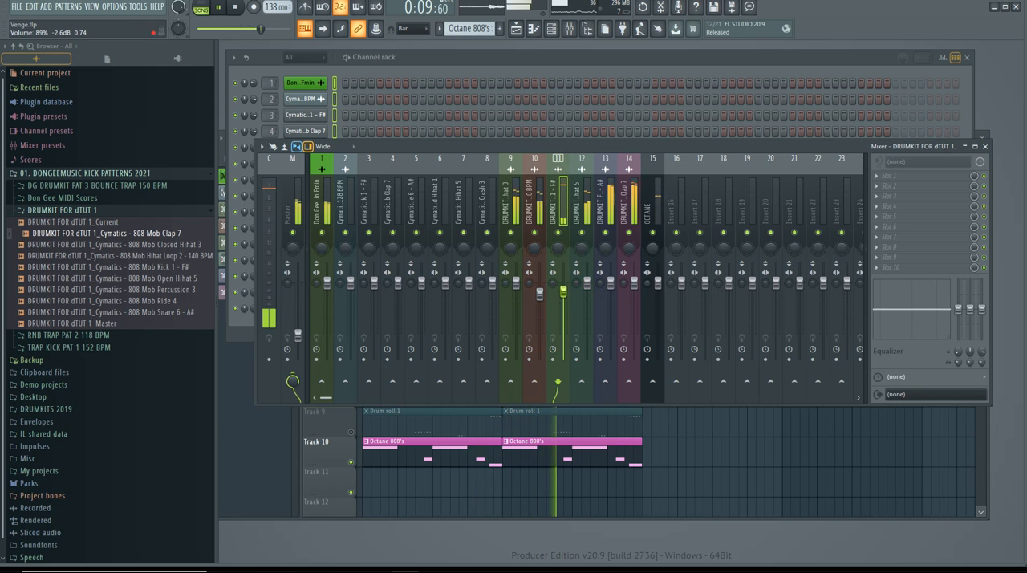
drag(564, 293, 563, 291)
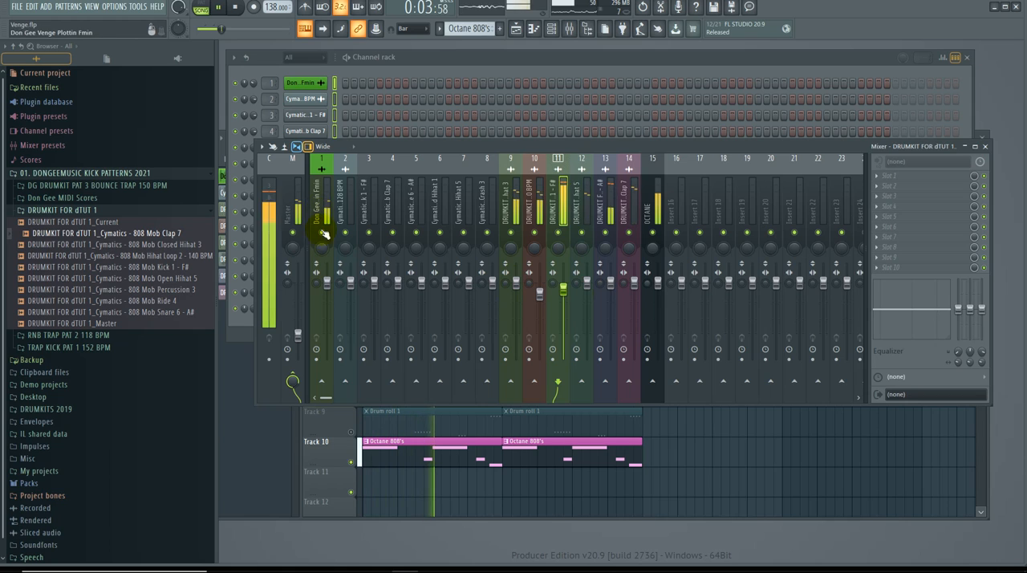
click(327, 282)
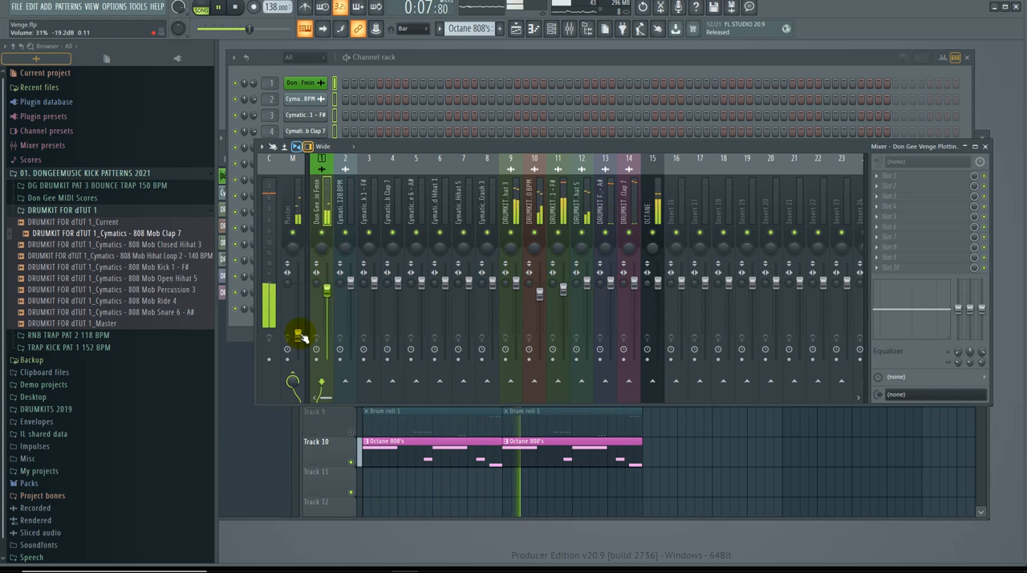
Step: Raise the master volume to slightly above 60% and close the mixer
drag(301, 337, 300, 331)
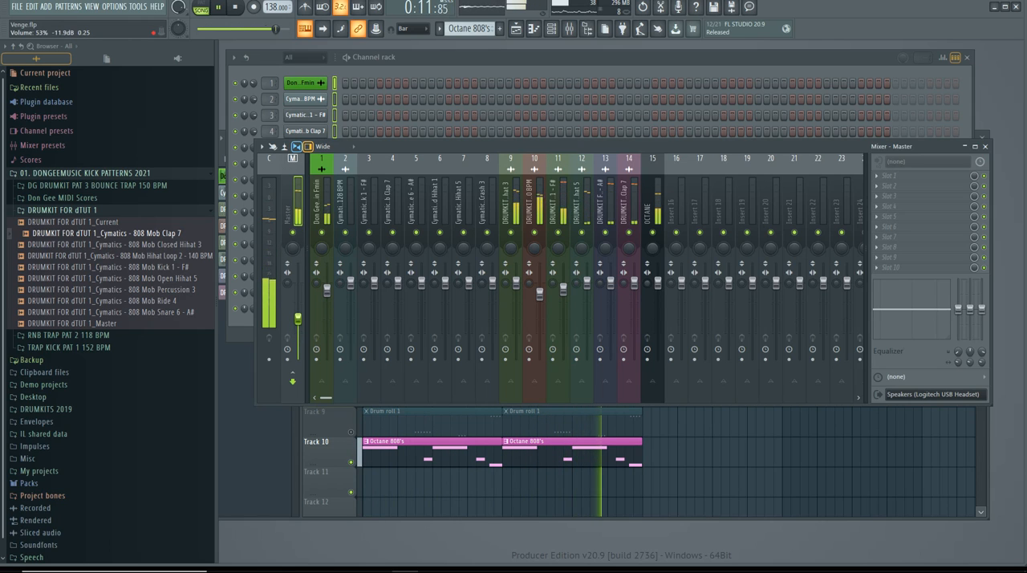
drag(298, 316, 297, 315)
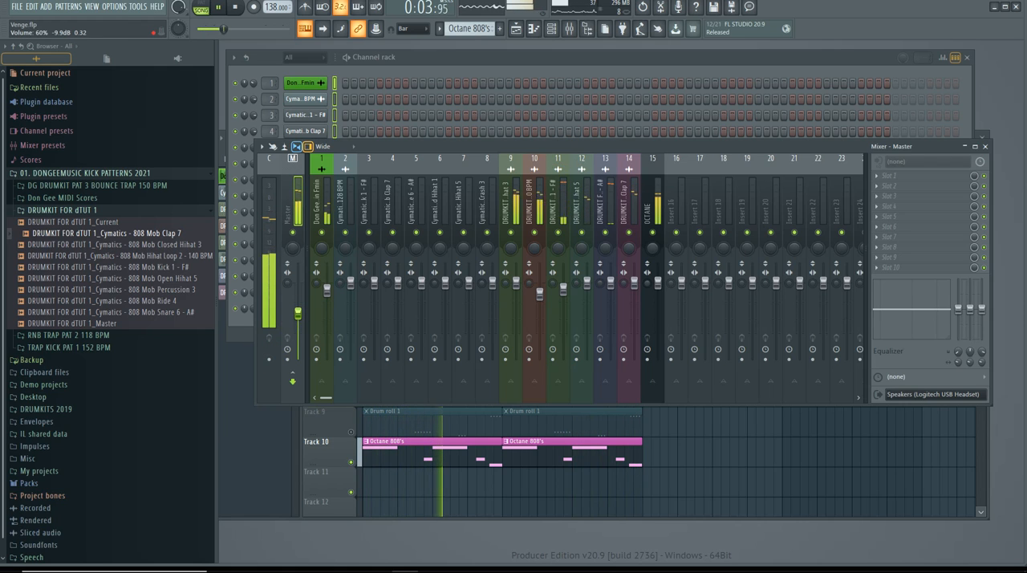
drag(298, 312, 298, 311)
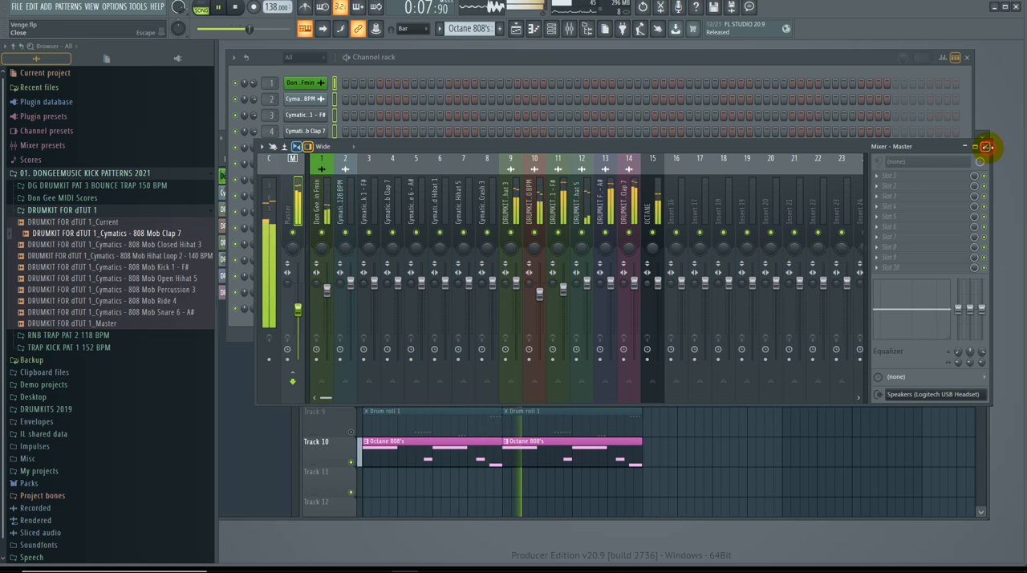
click(987, 147)
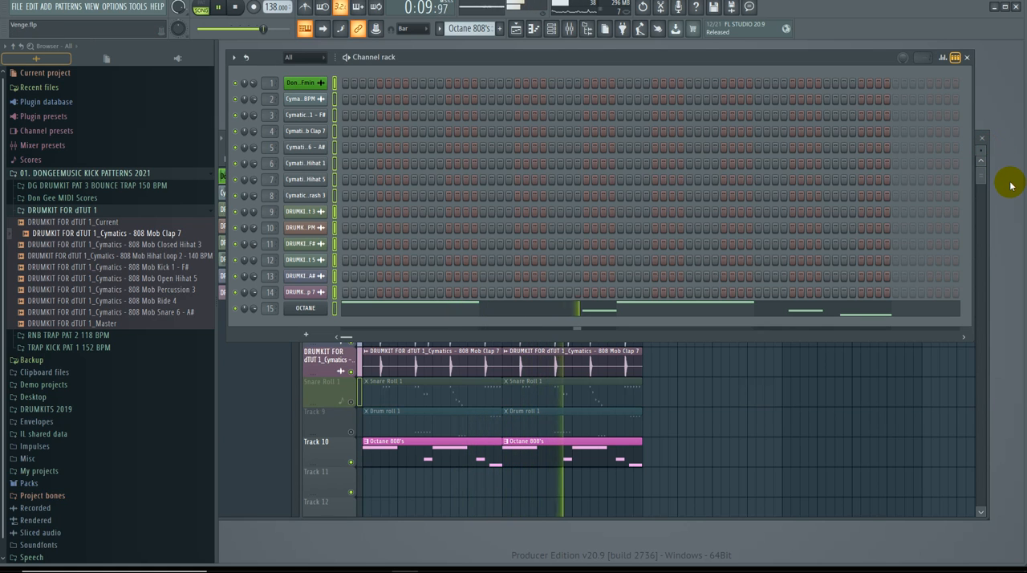
Step: Unmute the Snare Roll 1 track and compare the beat with and without the closed hi-hat track
click(356, 404)
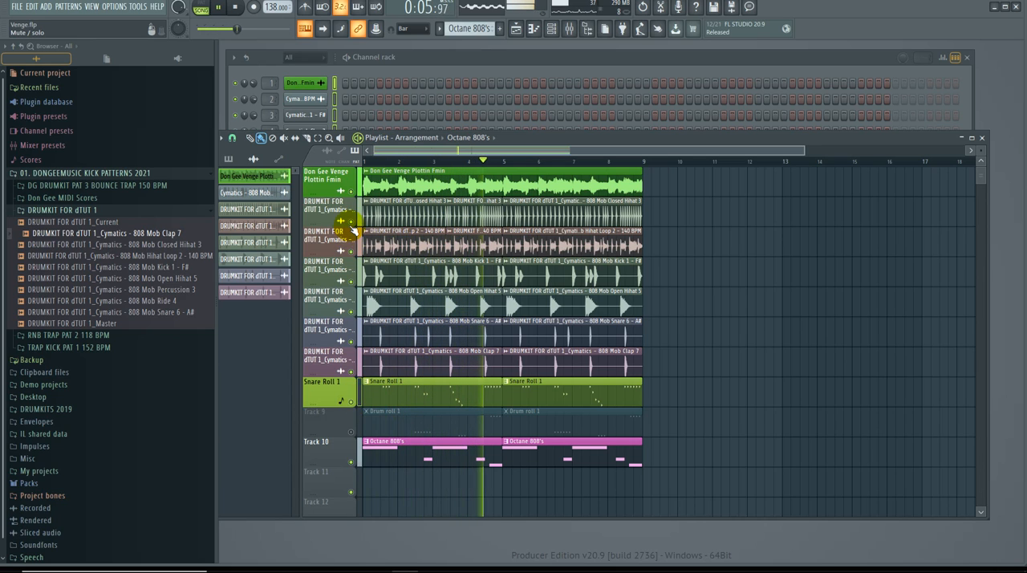
click(353, 223)
click(351, 222)
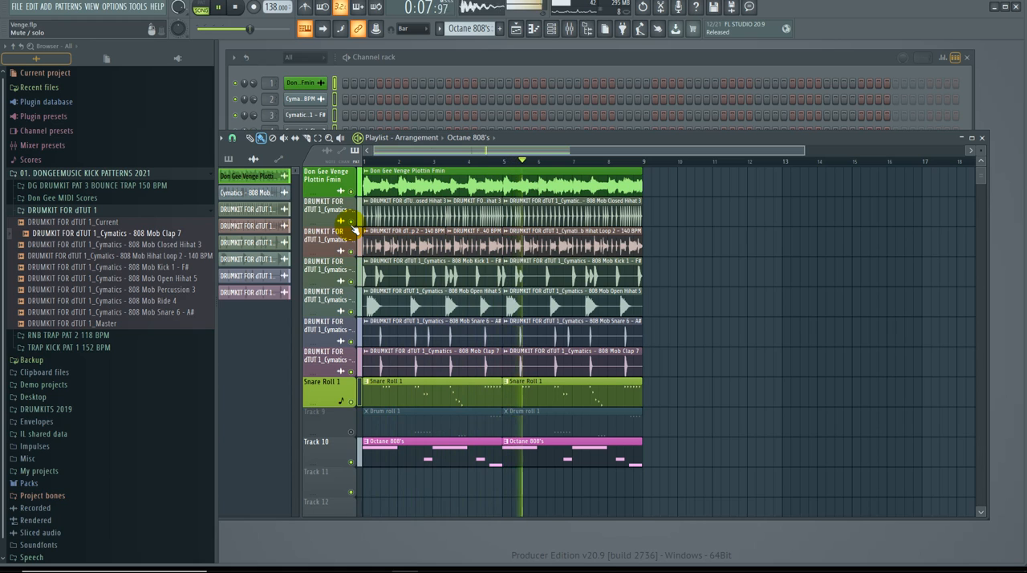
click(351, 224)
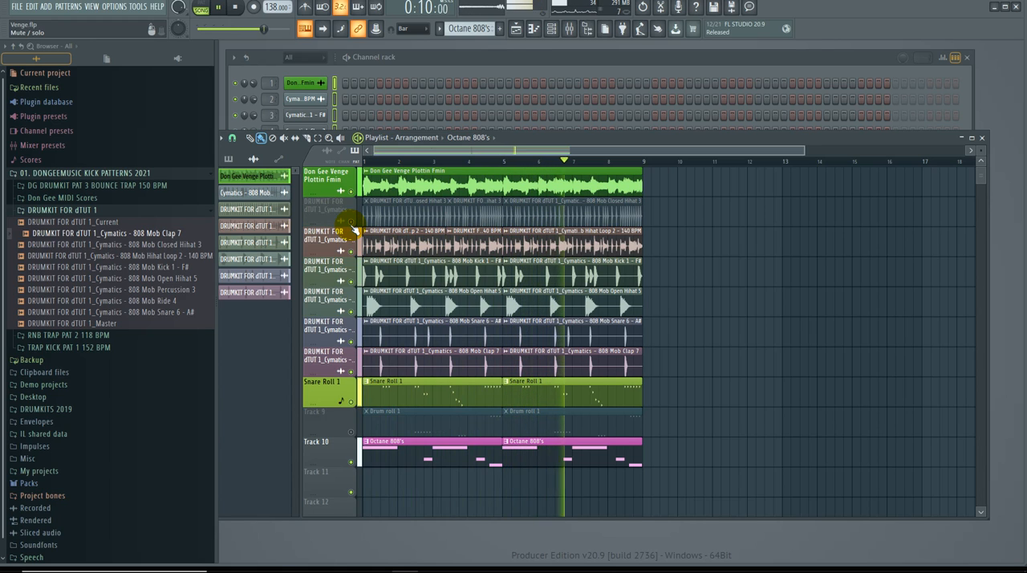
click(351, 223)
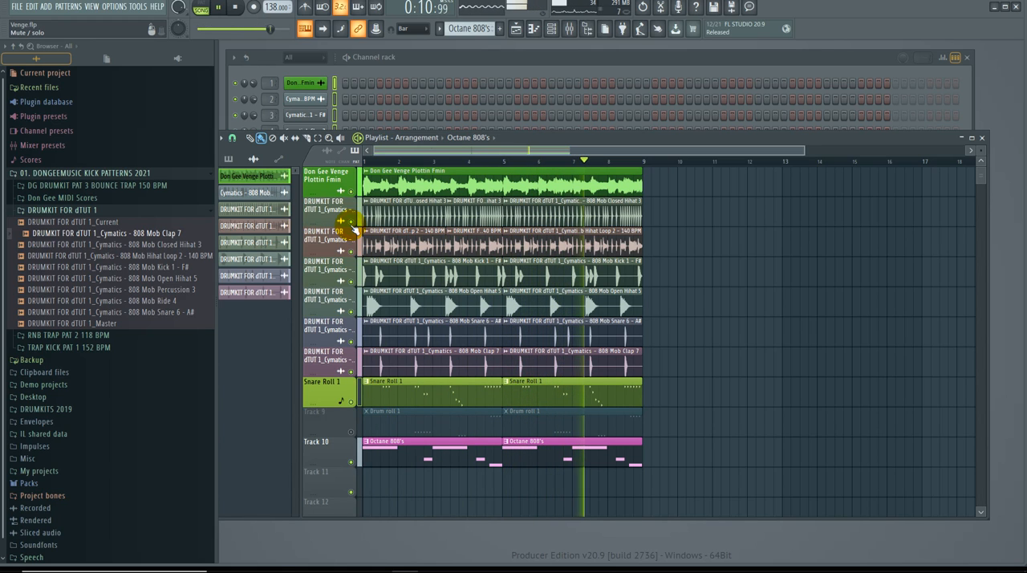
Step: Unmute the Drum roll 1 clips on Track 9 and mute the Snare Roll 1 track
click(352, 431)
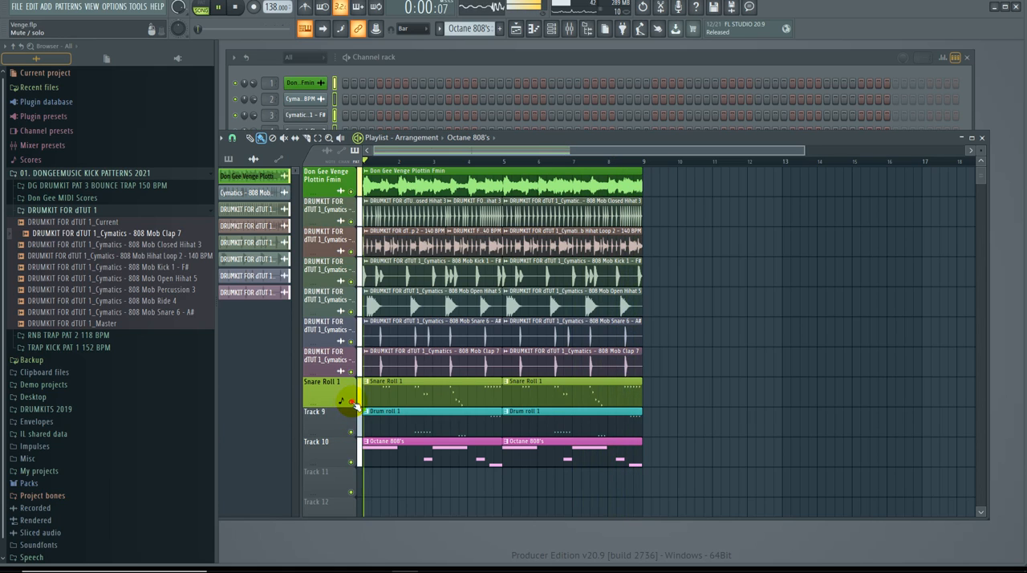
click(351, 401)
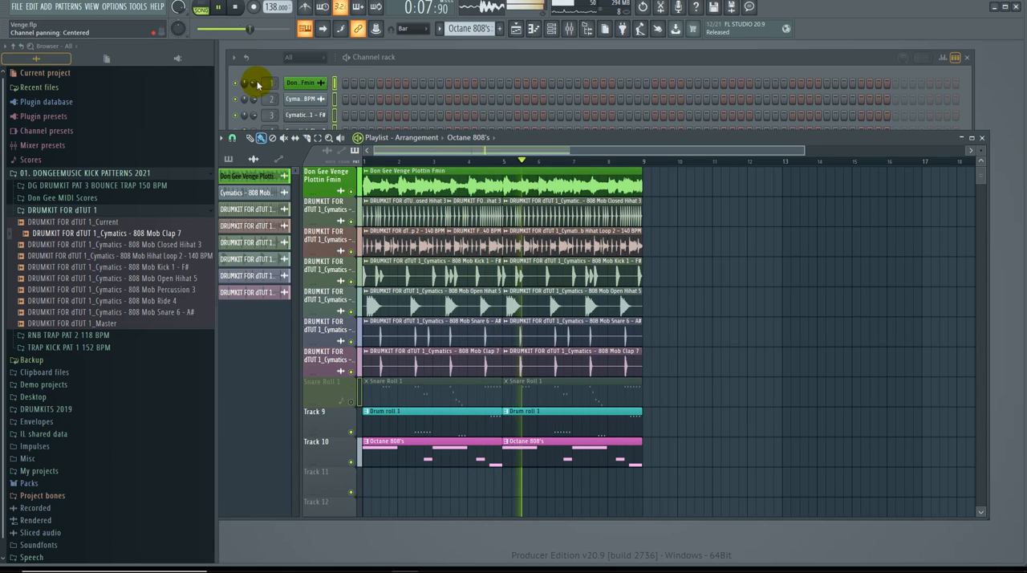
Step: Lower the channel volume of Cymatics - 808 Mob Kick 1 - F# to below 54%
click(306, 101)
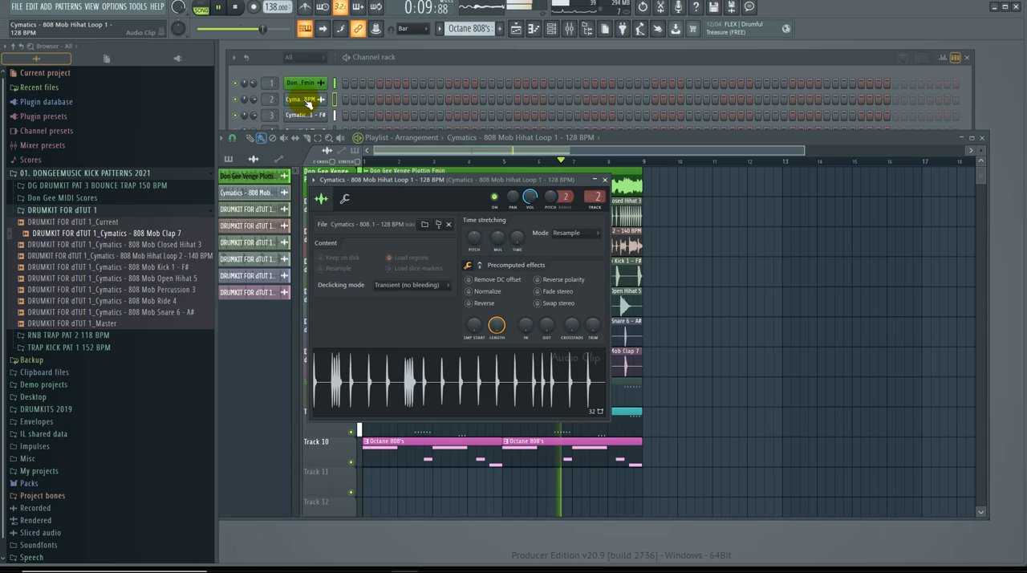
click(306, 102)
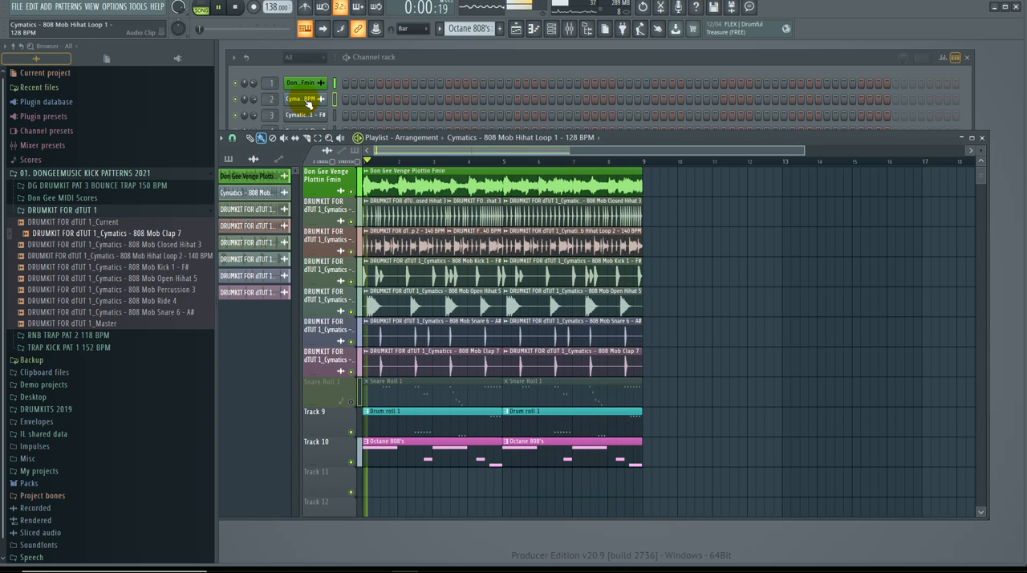
drag(254, 115, 253, 121)
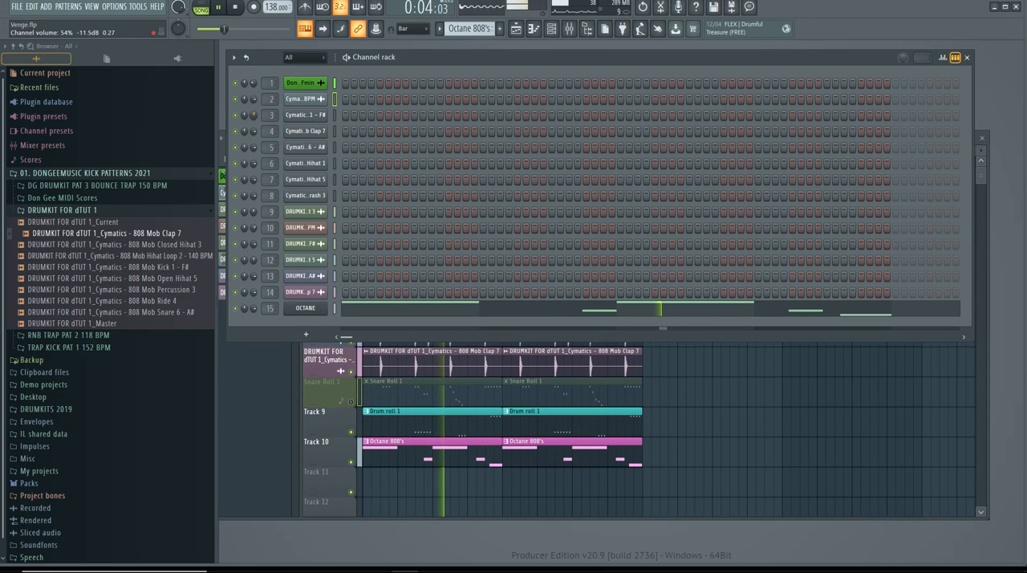
drag(254, 121, 253, 125)
Step: Set the 808 Mob Kick 1 sampler's time stretching to Stretch Pro and enable Remove DC offset and Normalize
click(309, 115)
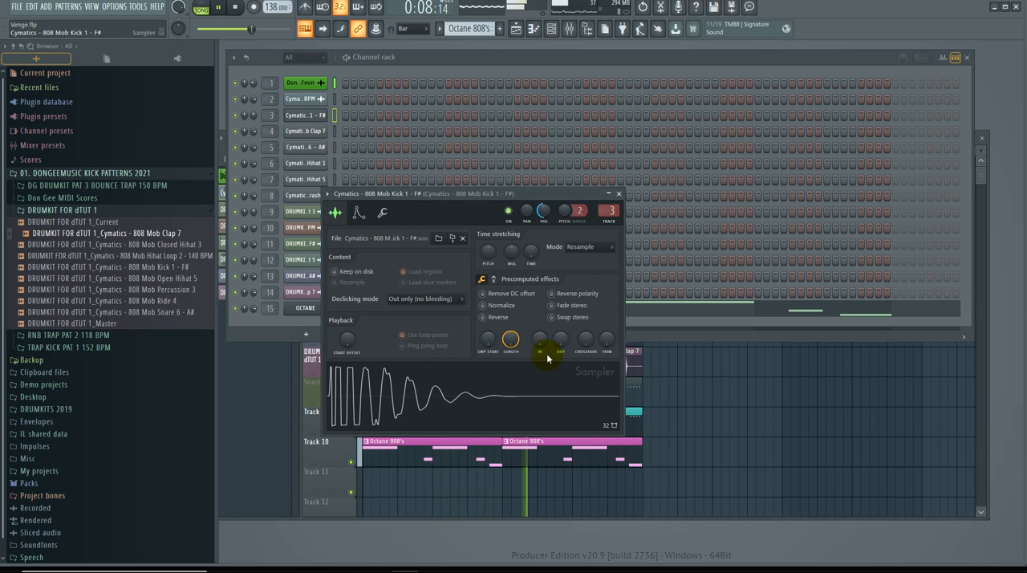
click(590, 247)
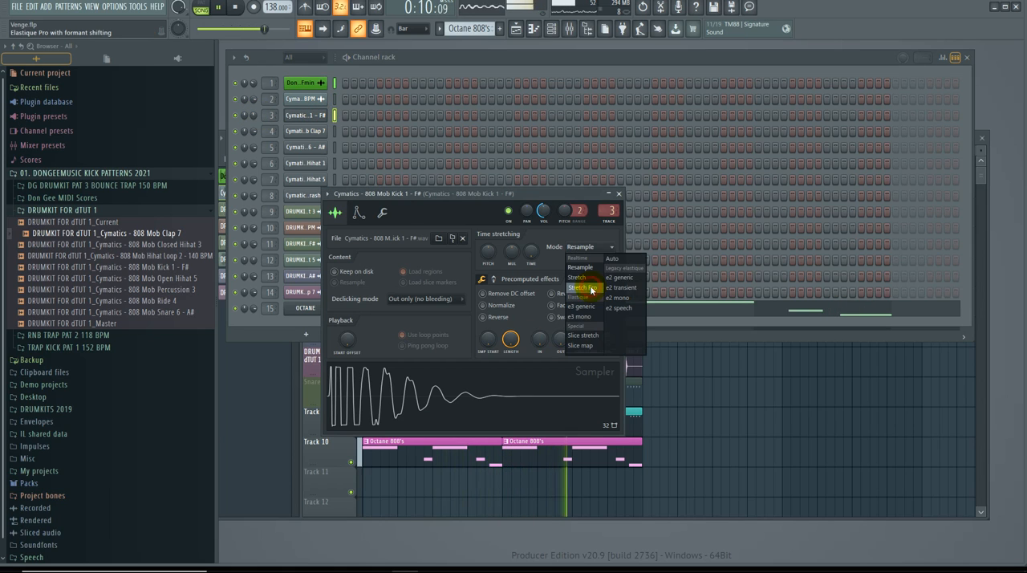
click(591, 289)
click(501, 306)
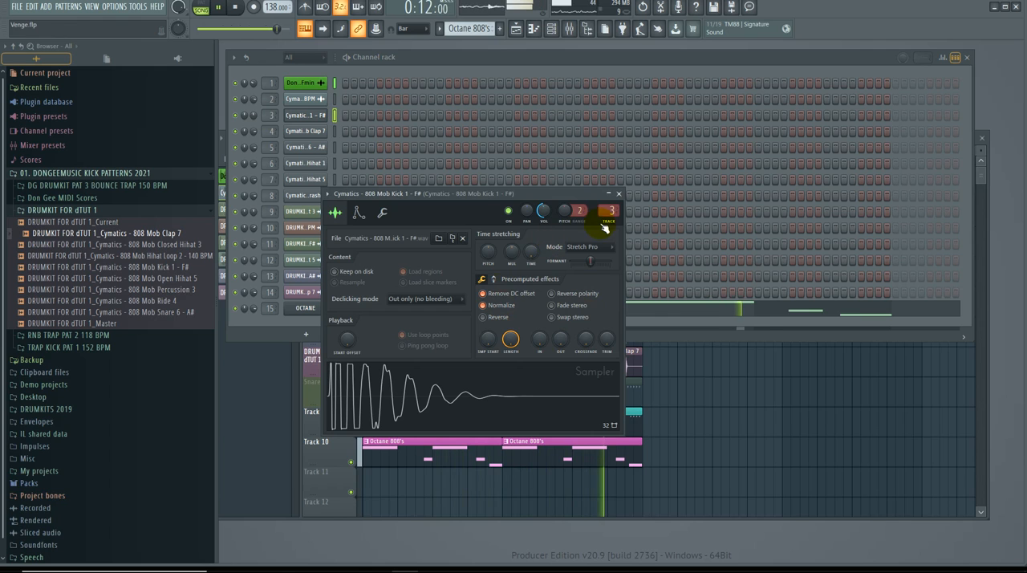
Step: Close the 808 Mob Kick 1 sampler settings
click(619, 195)
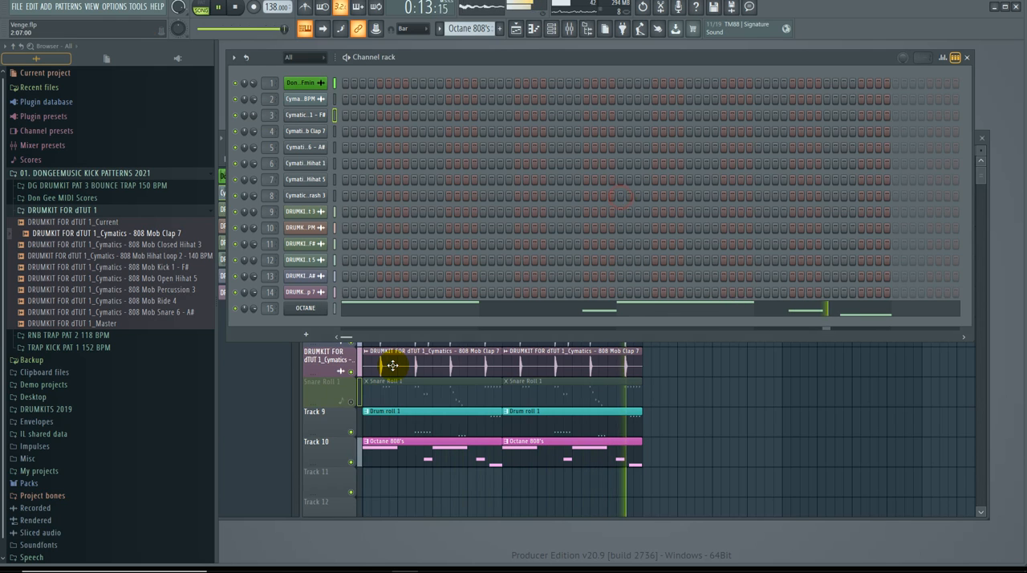
click(319, 116)
click(320, 117)
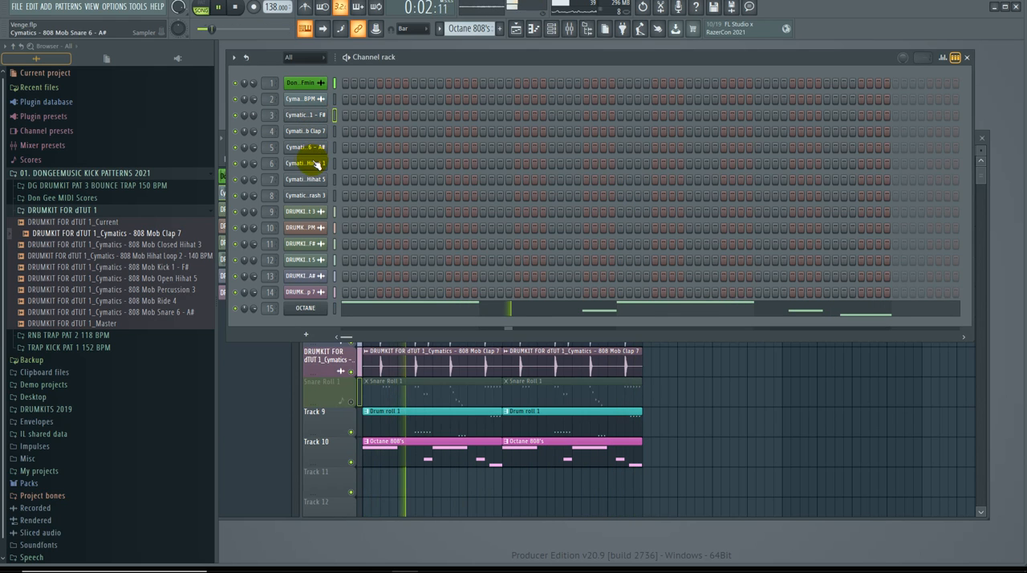
Step: Unmute the Snare Roll 1 track and mute Drum roll 1 on Track 9, comparing the beat with both rolls playing
click(323, 427)
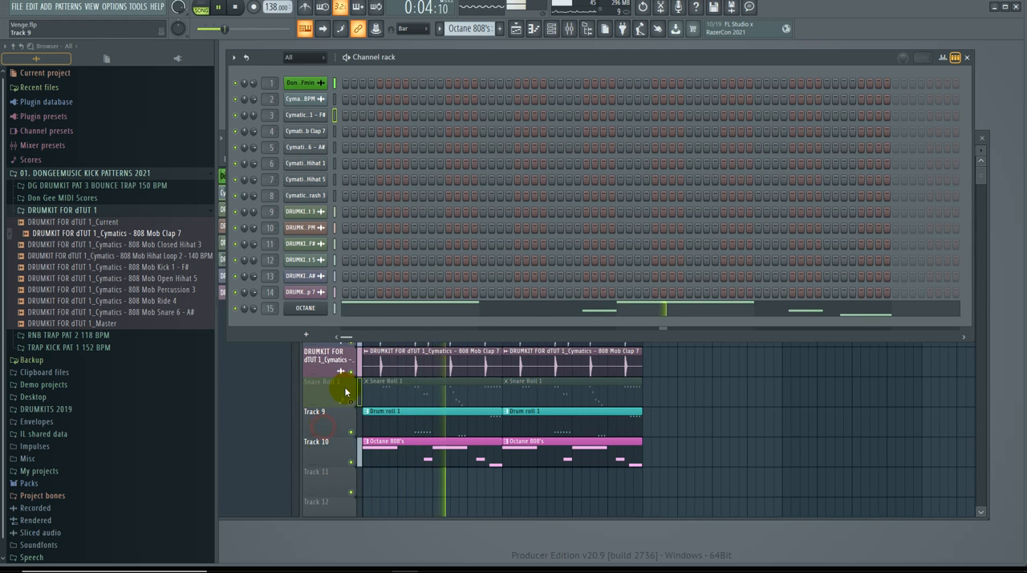
click(351, 401)
click(353, 433)
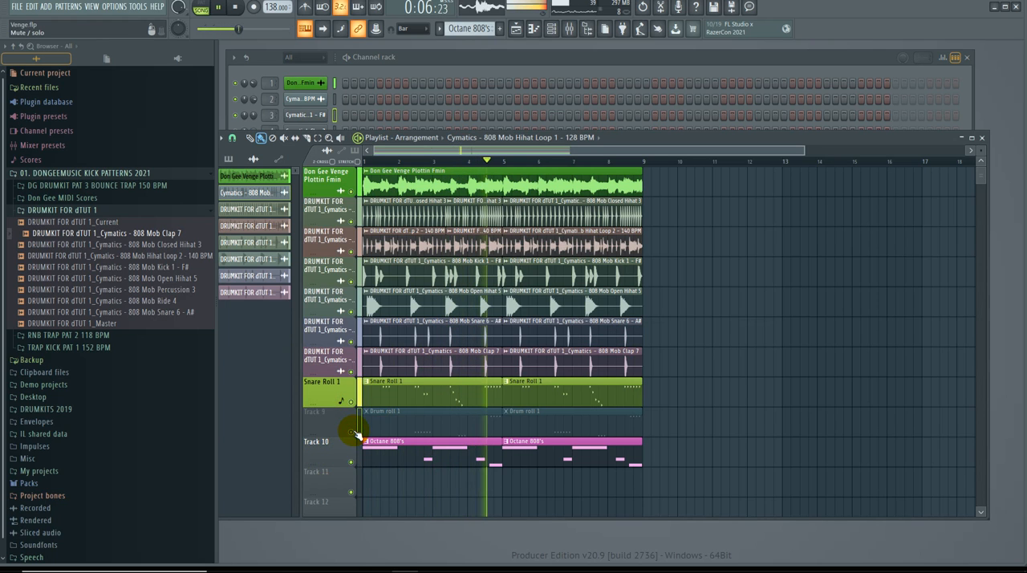
click(352, 433)
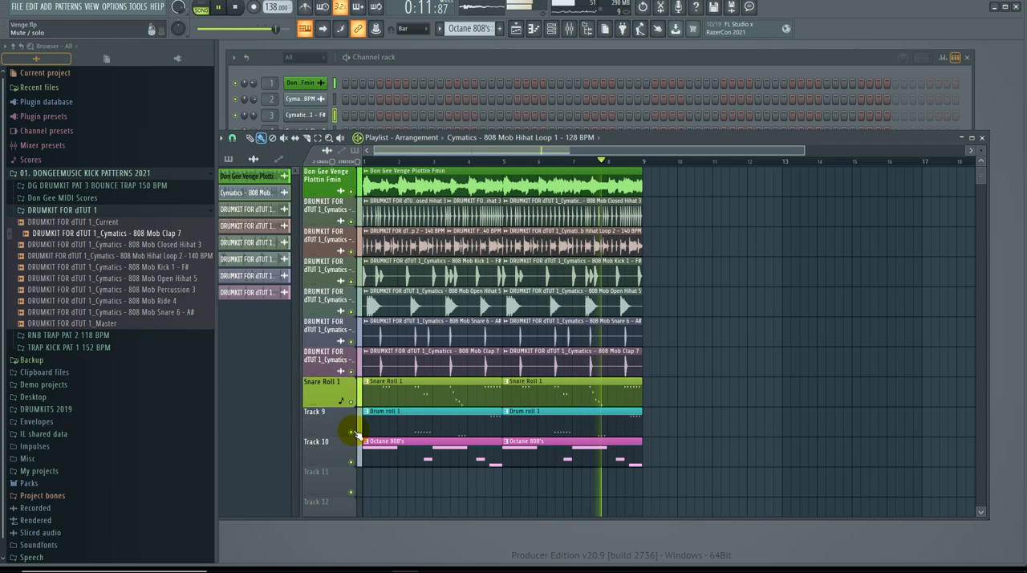
click(352, 433)
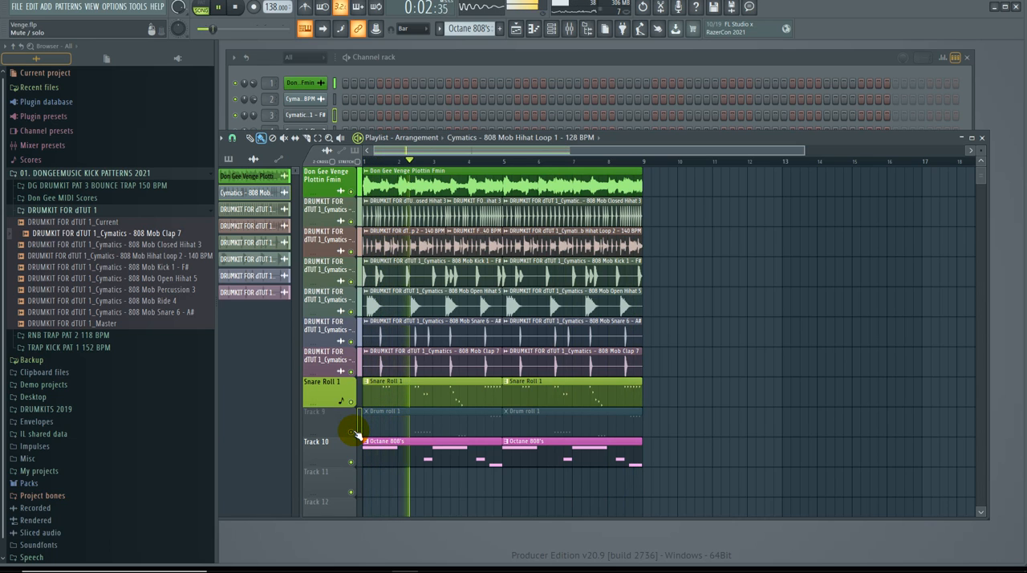
Step: Mute the kick, snare, clap, Hihat Loop 2, closed hihat and open hihat stem tracks one after another to audition the remaining parts
click(351, 281)
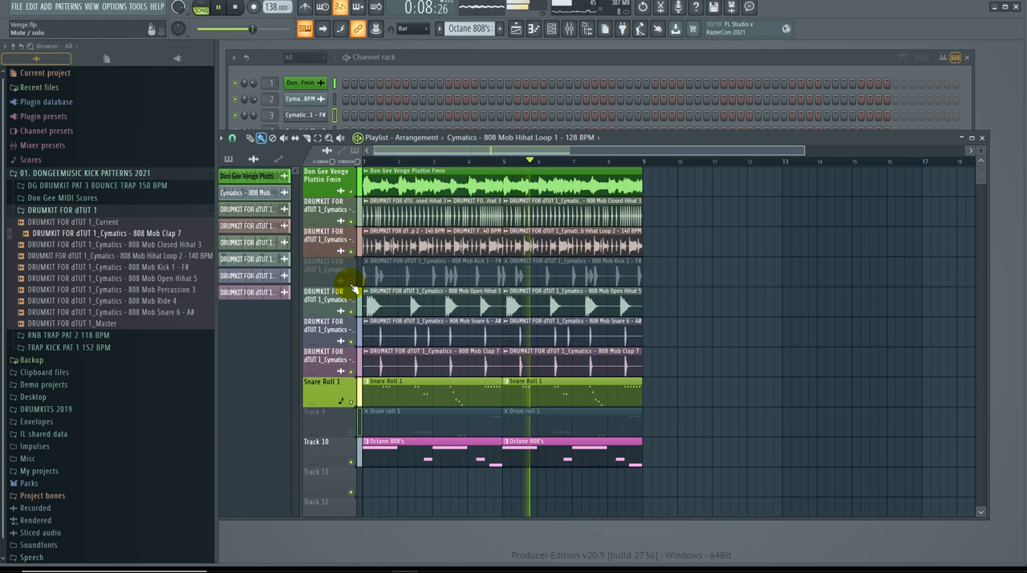
click(351, 342)
click(351, 371)
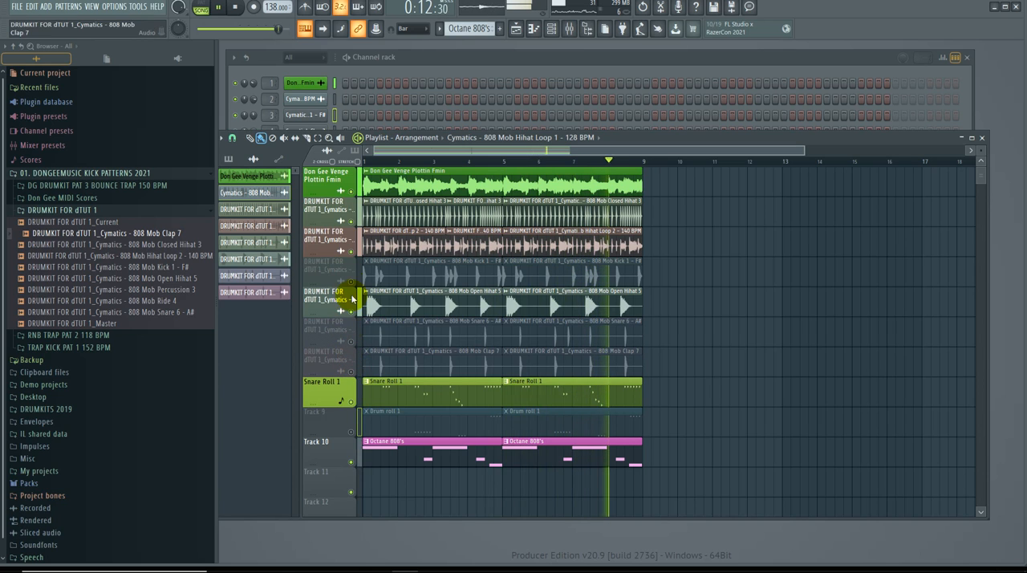
click(351, 249)
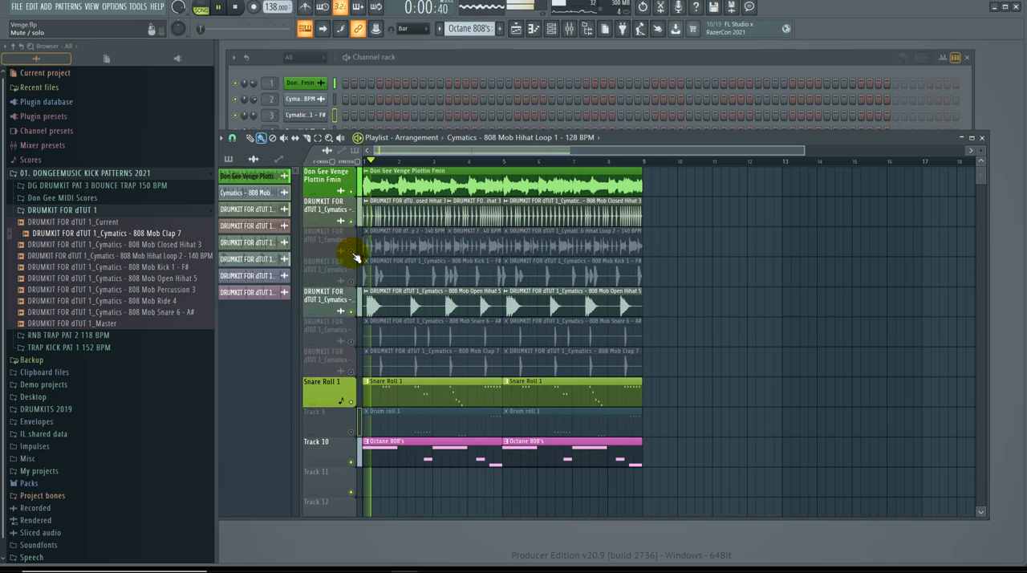
click(352, 221)
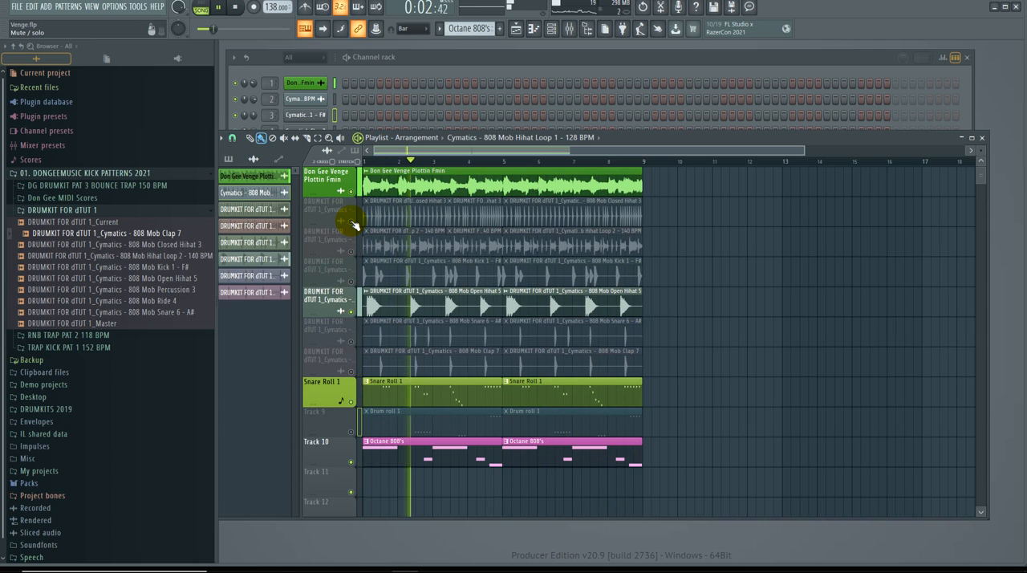
click(351, 221)
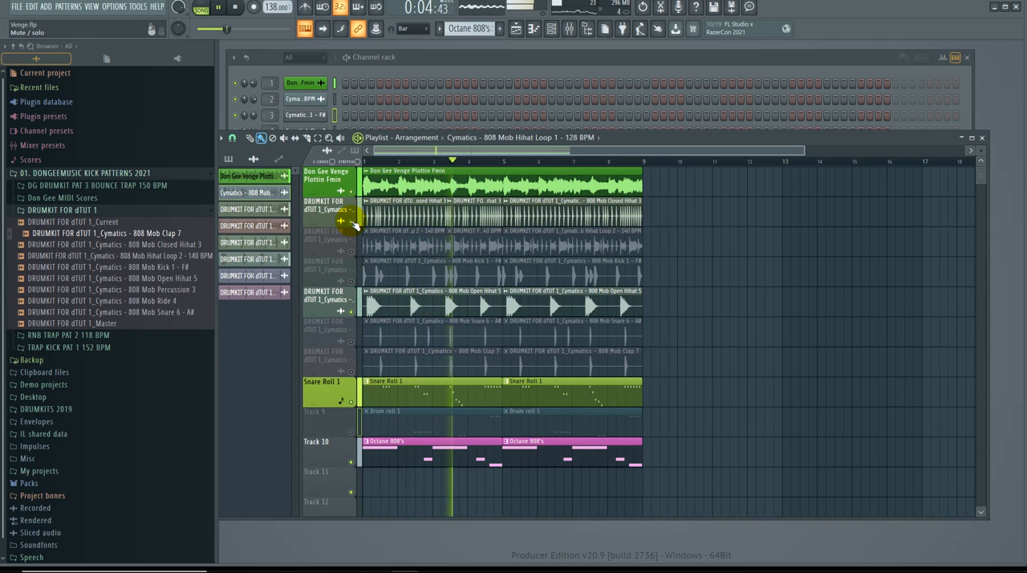
click(352, 220)
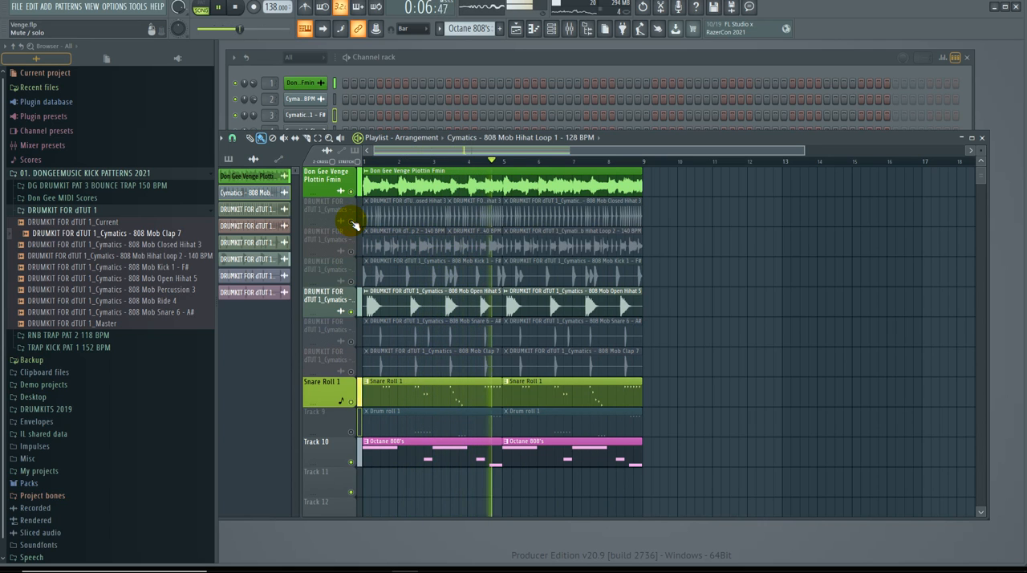
click(351, 312)
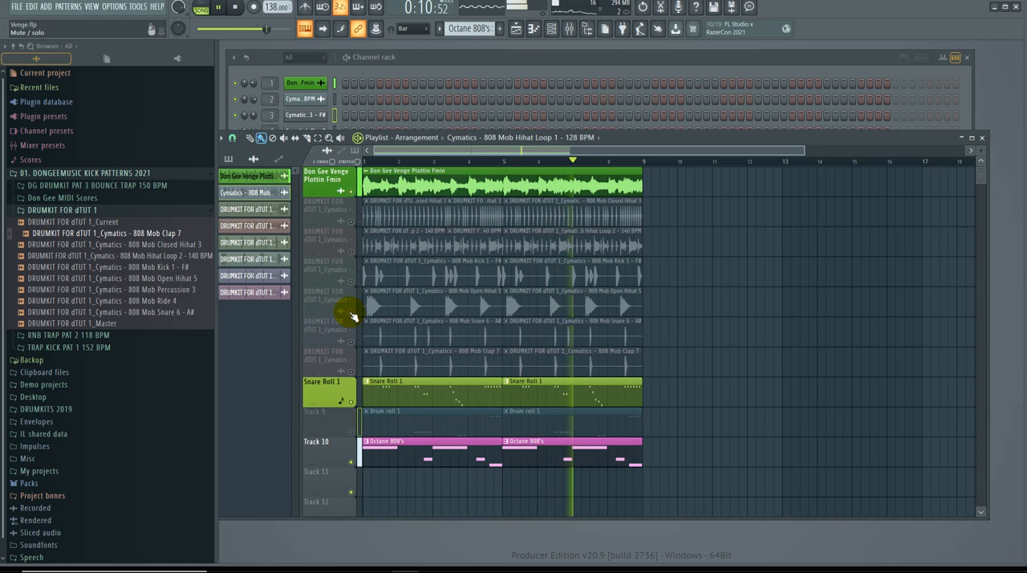
Step: Unmute all the drumkit stem tracks one after another during playback, auditioning how each layer adds to the beat
click(352, 221)
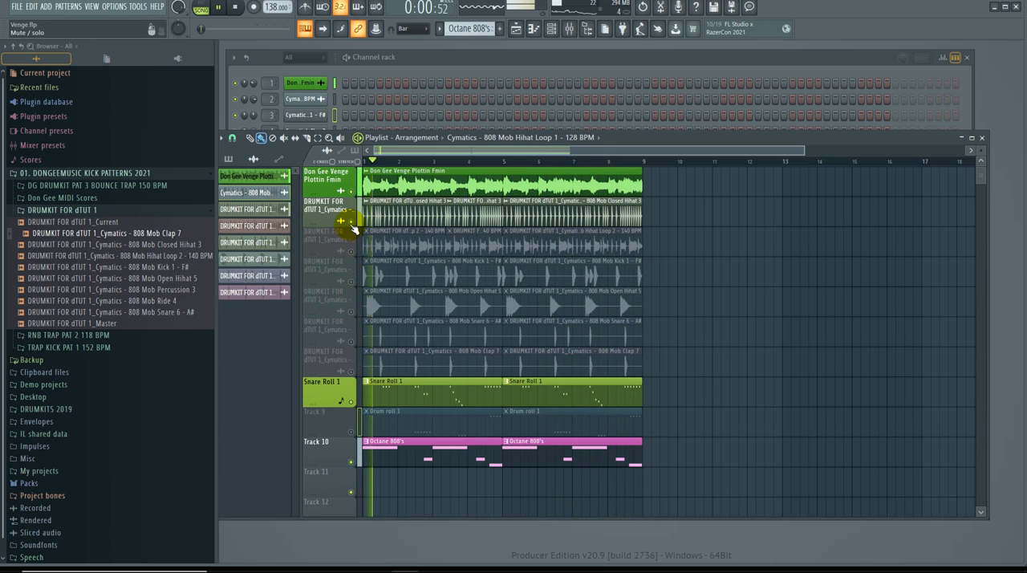
click(353, 252)
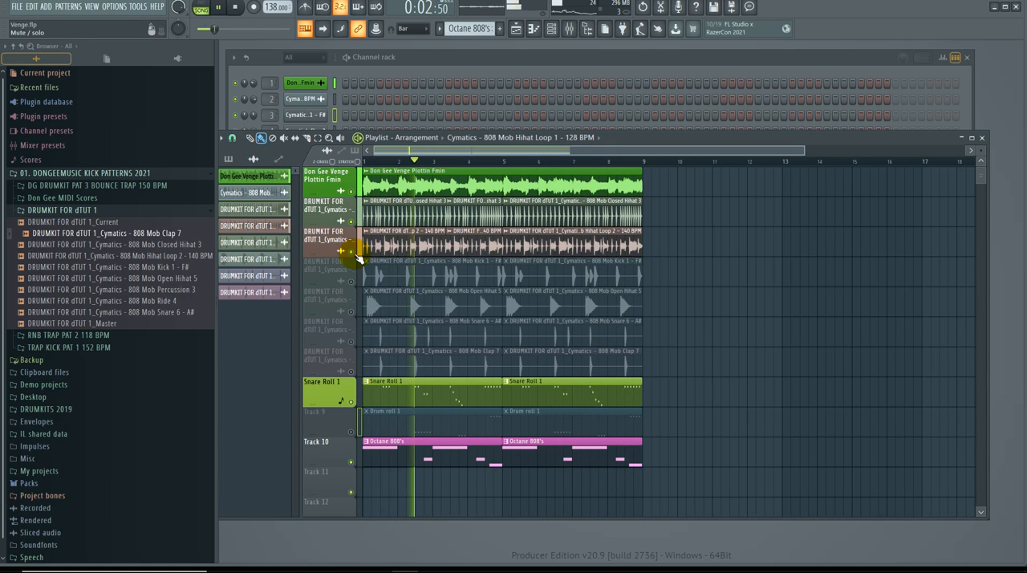
click(353, 252)
click(352, 280)
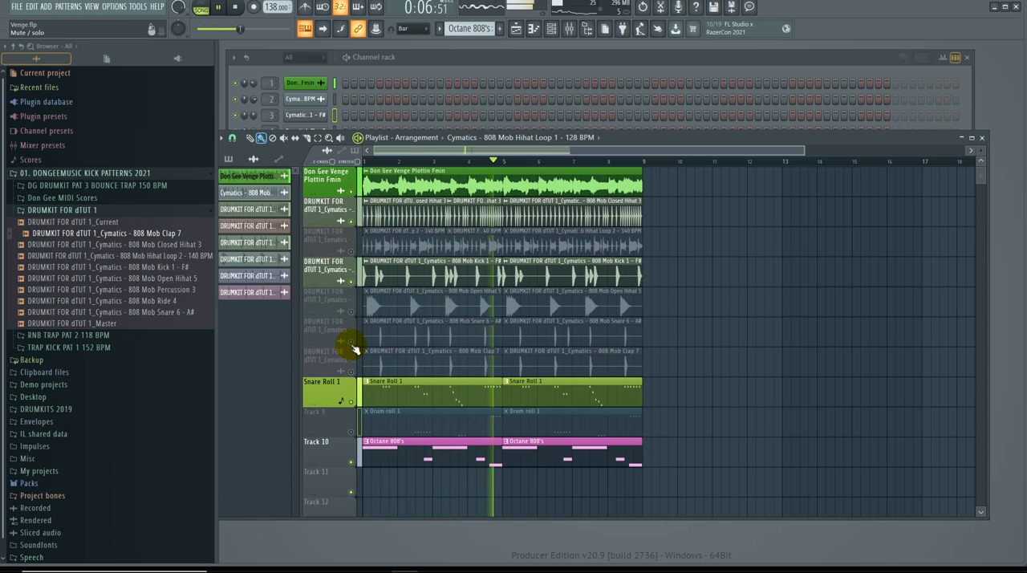
click(351, 341)
click(350, 370)
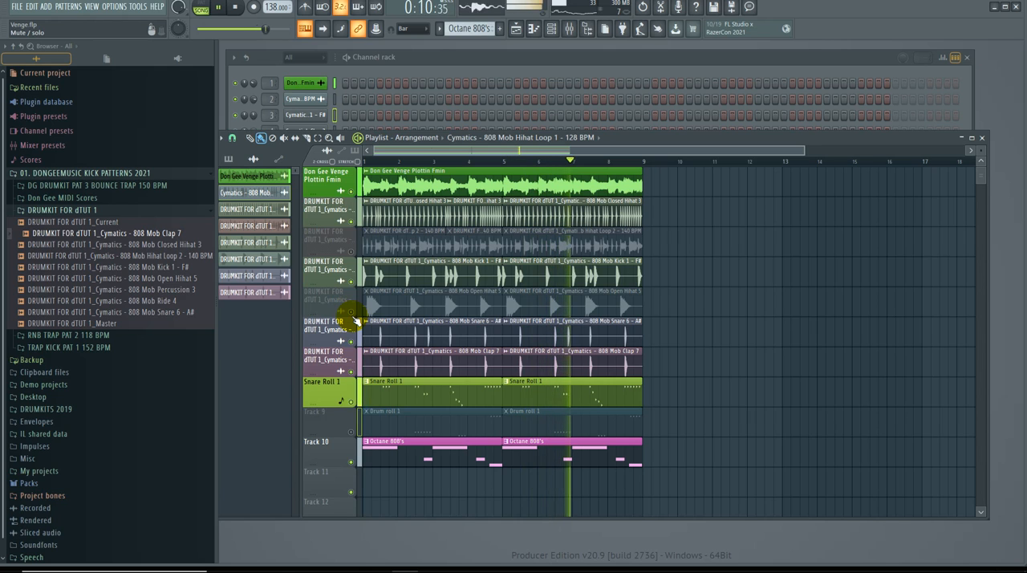
click(350, 312)
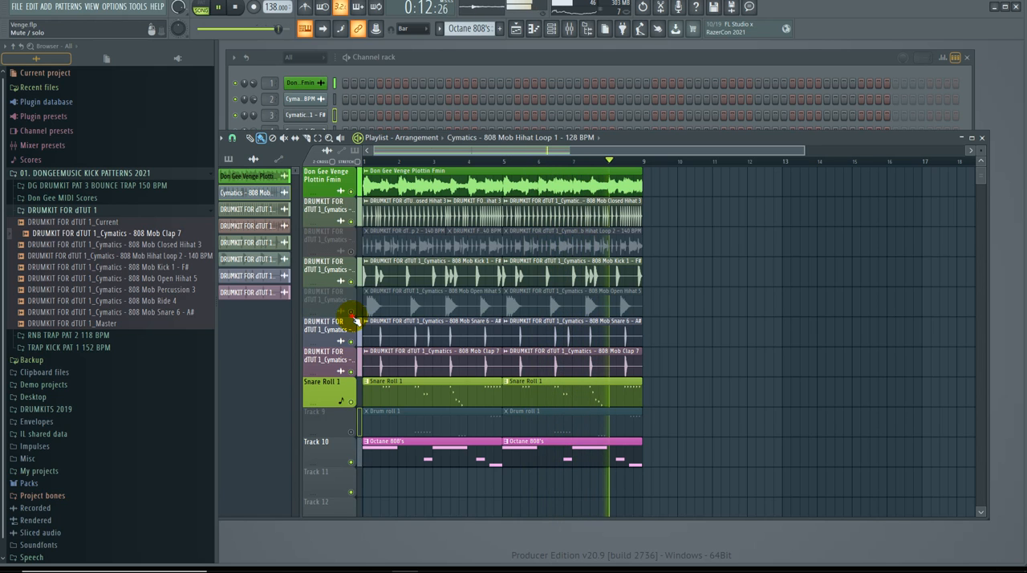
click(351, 251)
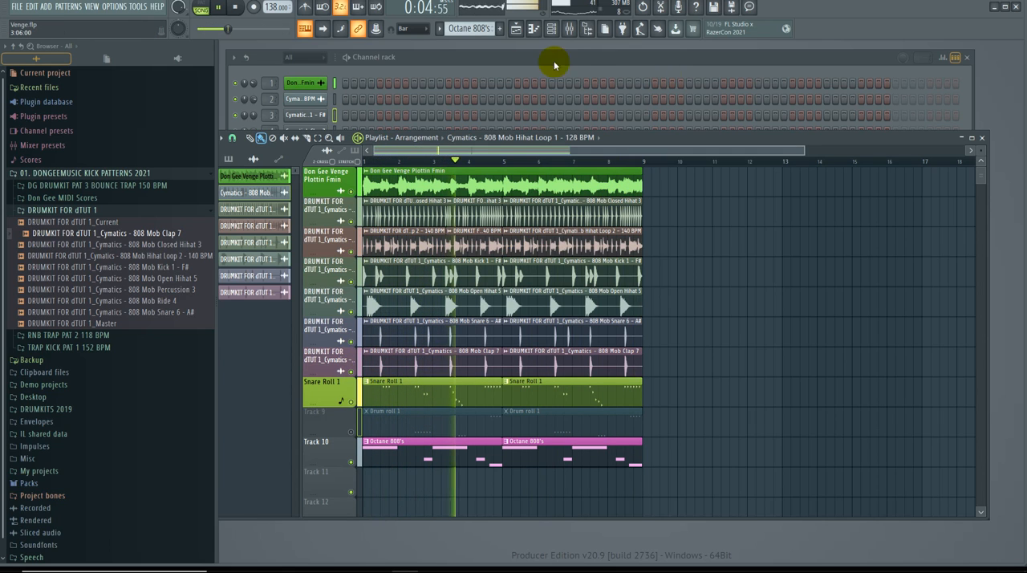
Step: Switch to the Snare Roll 1 pattern and play the song while examining the 808 Mob Snare 6 notes in the piano roll
key(space)
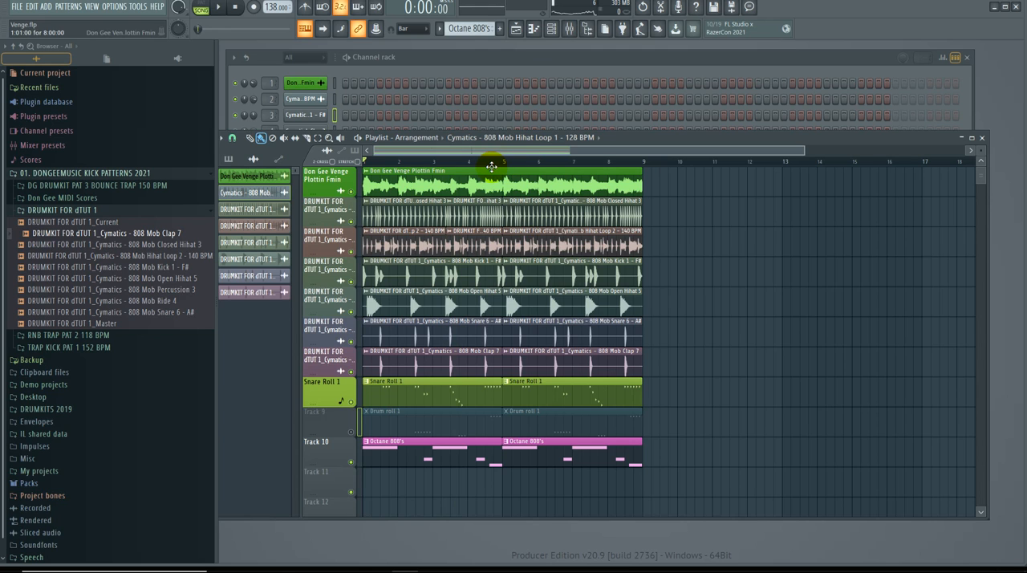
click(533, 63)
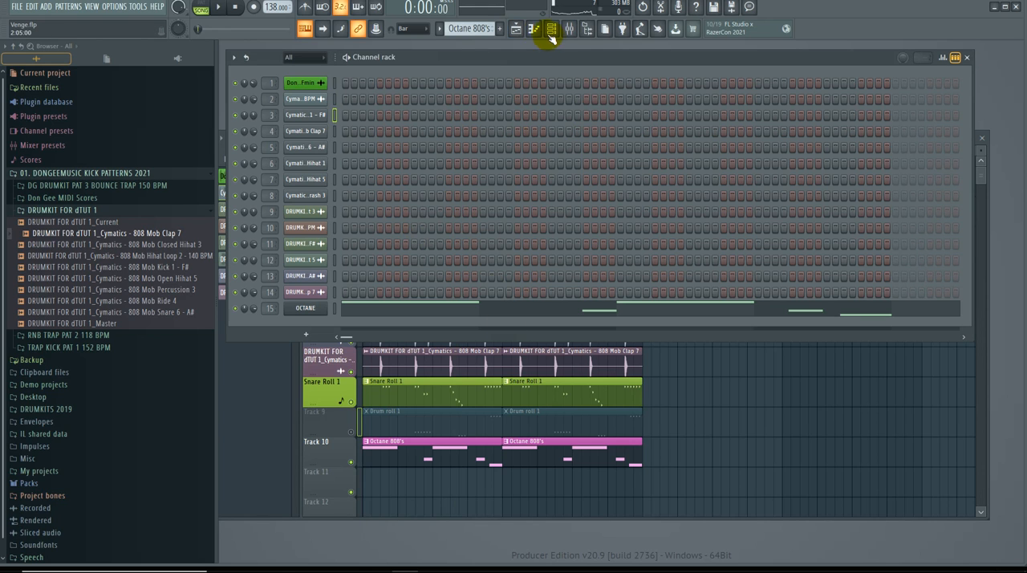
click(462, 28)
click(446, 129)
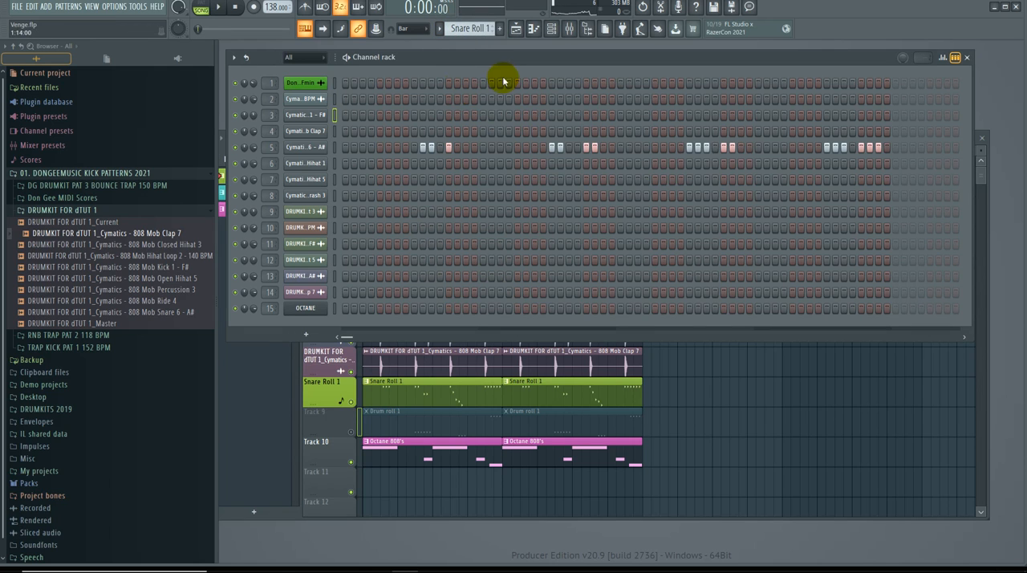
click(351, 150)
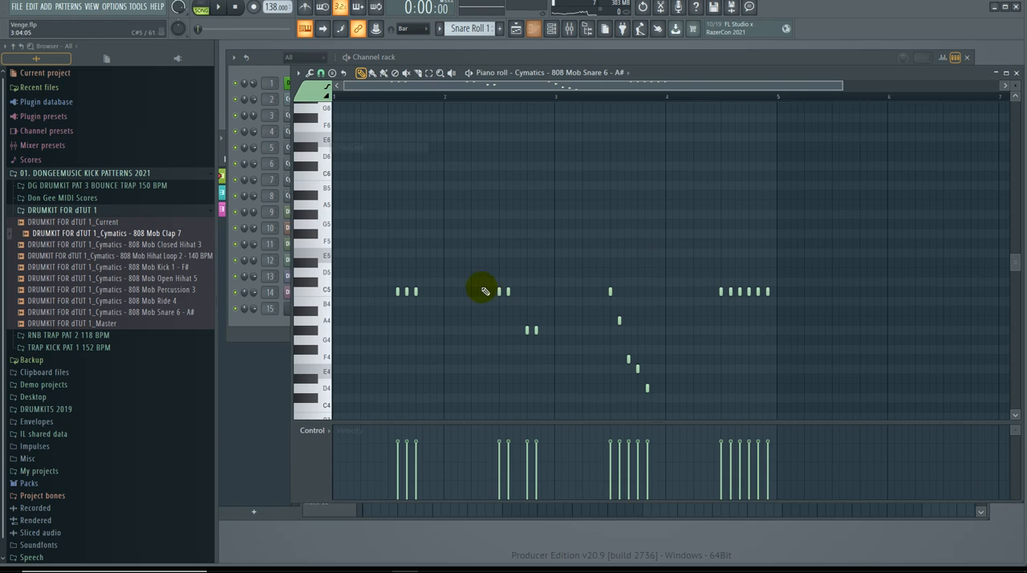
click(387, 97)
key(space)
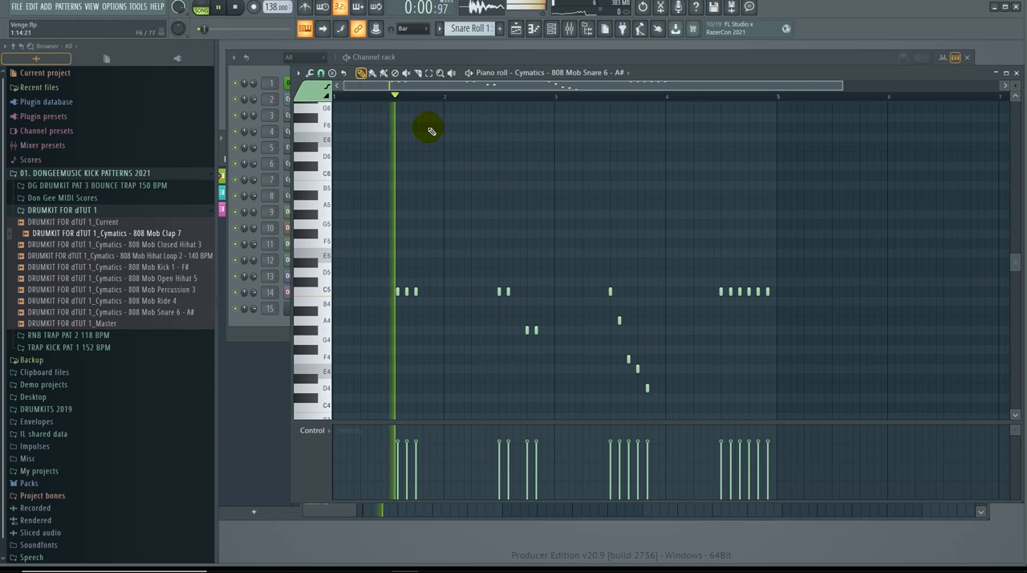
click(607, 289)
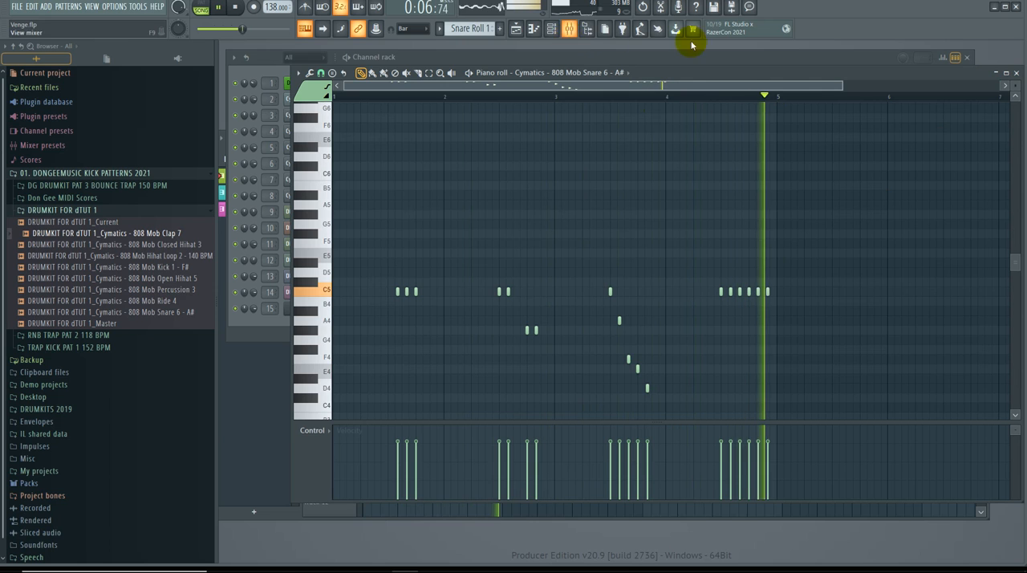
click(1016, 72)
key(space)
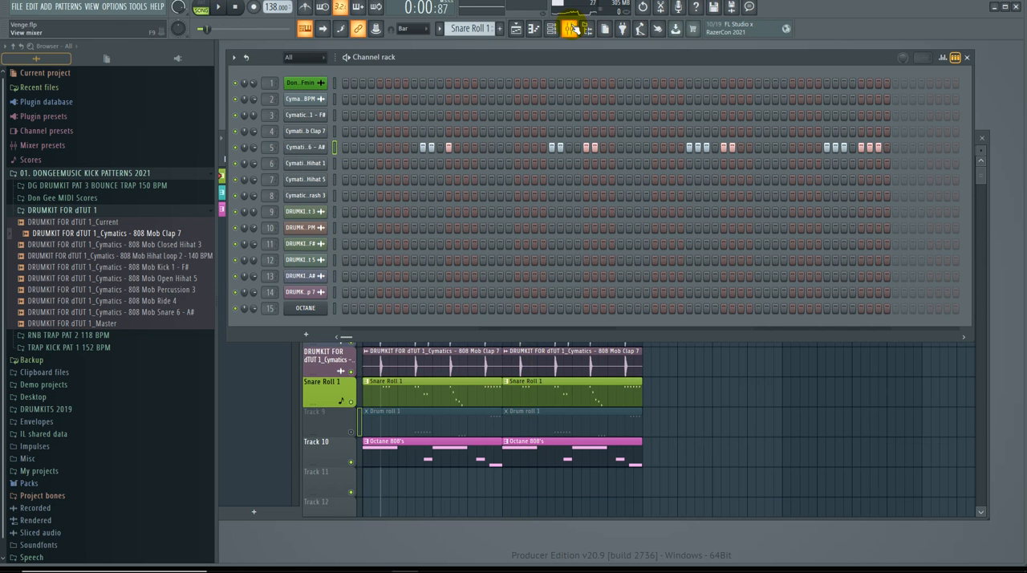
Step: Lower the Master track's volume in the mixer to below 60% while the beat plays
key(space)
click(571, 29)
key(space)
click(297, 311)
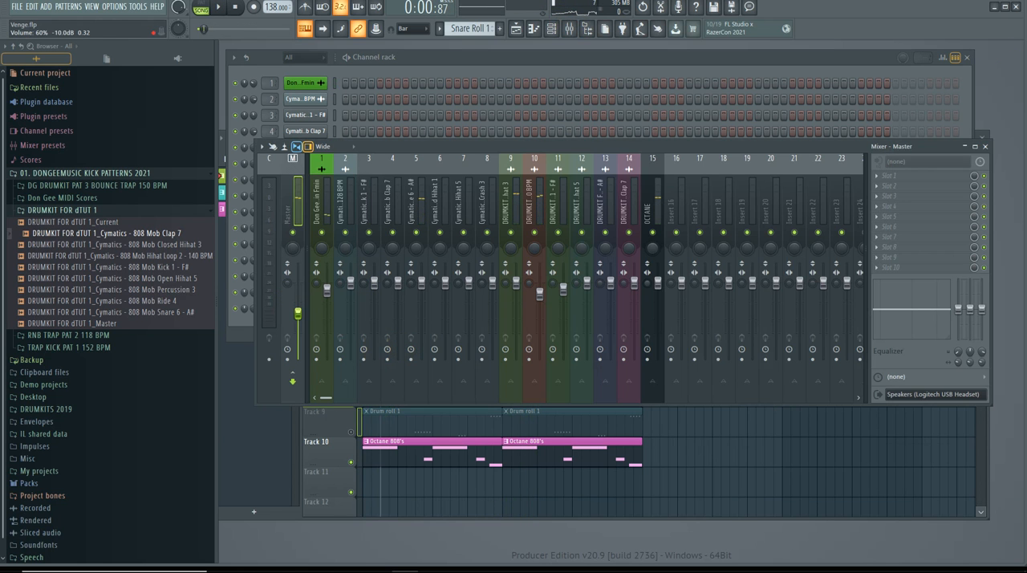
key(space)
drag(298, 324, 298, 338)
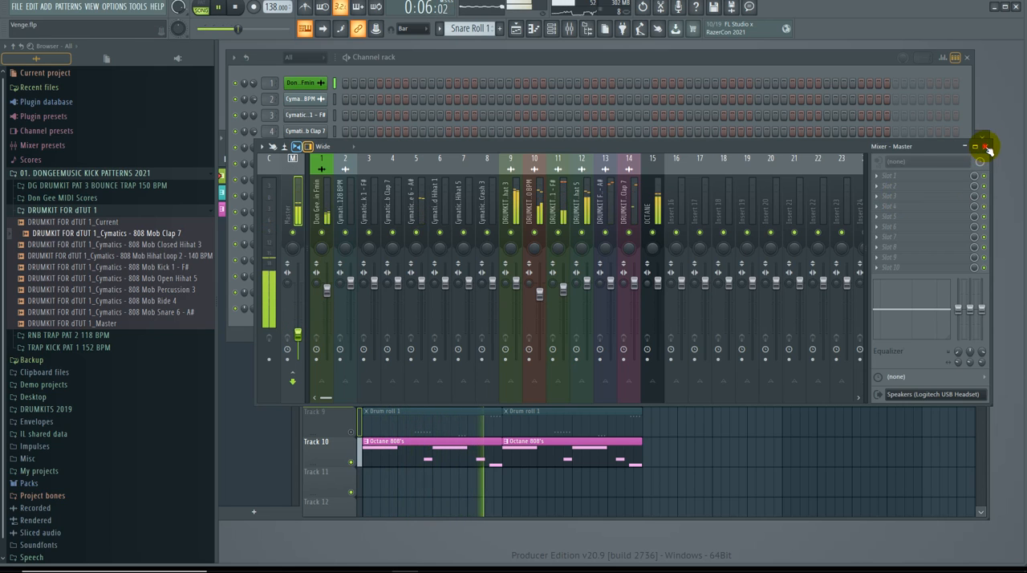
key(space)
key(F9)
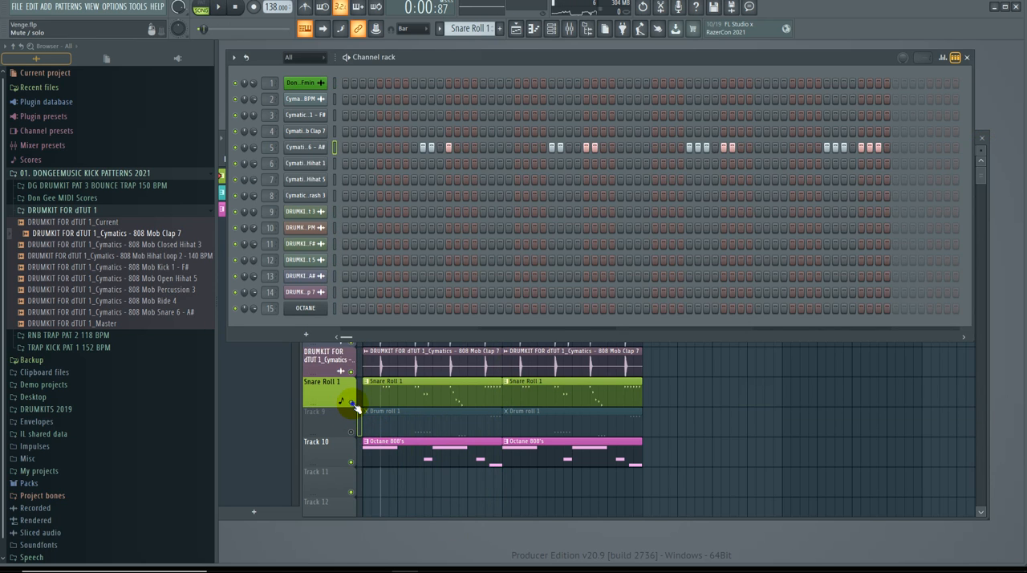
Step: Solo the Snare Roll 1 track in the playlist and play it on its own
click(357, 408)
key(space)
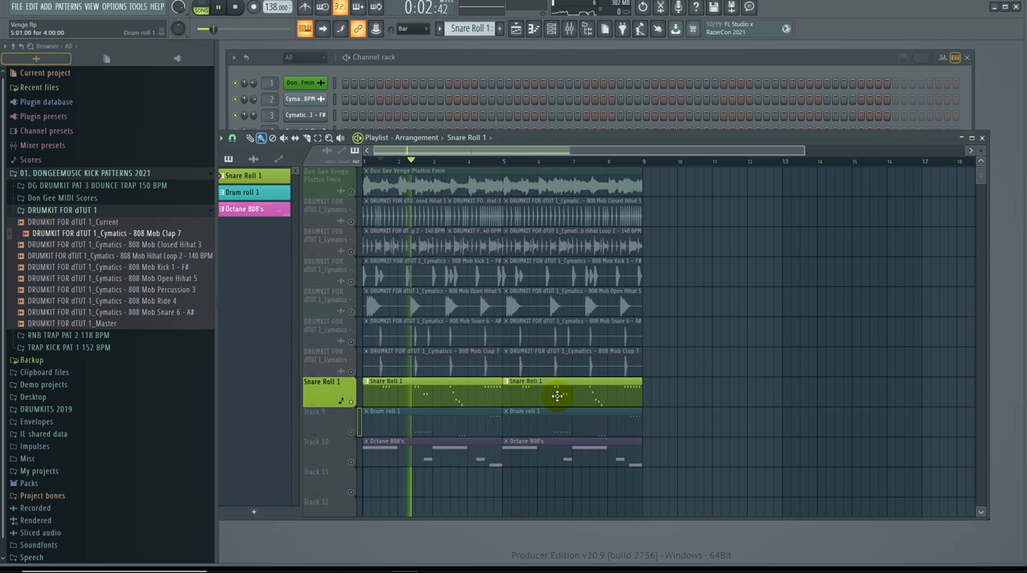
key(space)
Step: Consolidate the Snare Roll 1 track to audio from the track start and play the consolidated clip
right_click(329, 384)
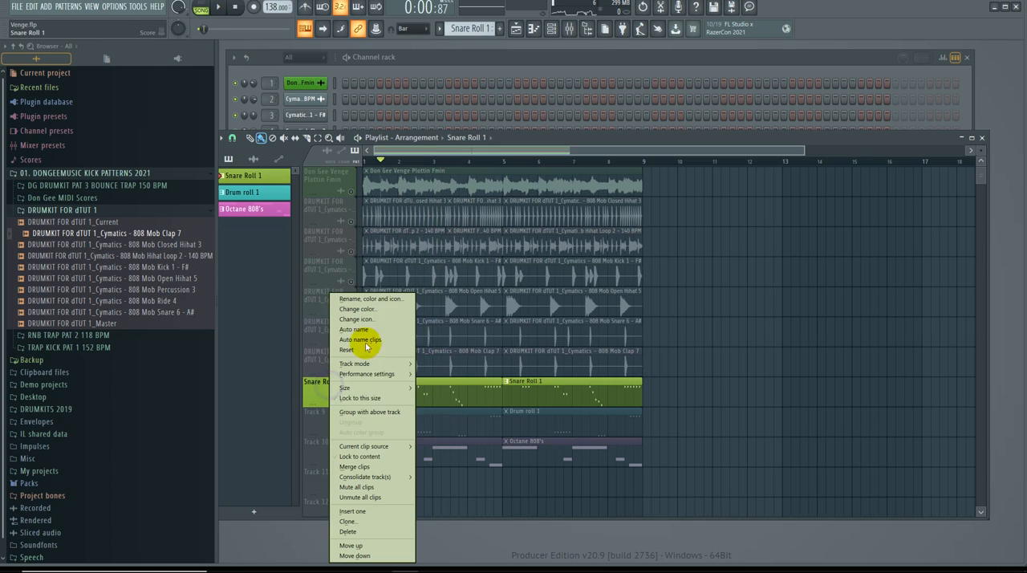
mouse_move(393, 477)
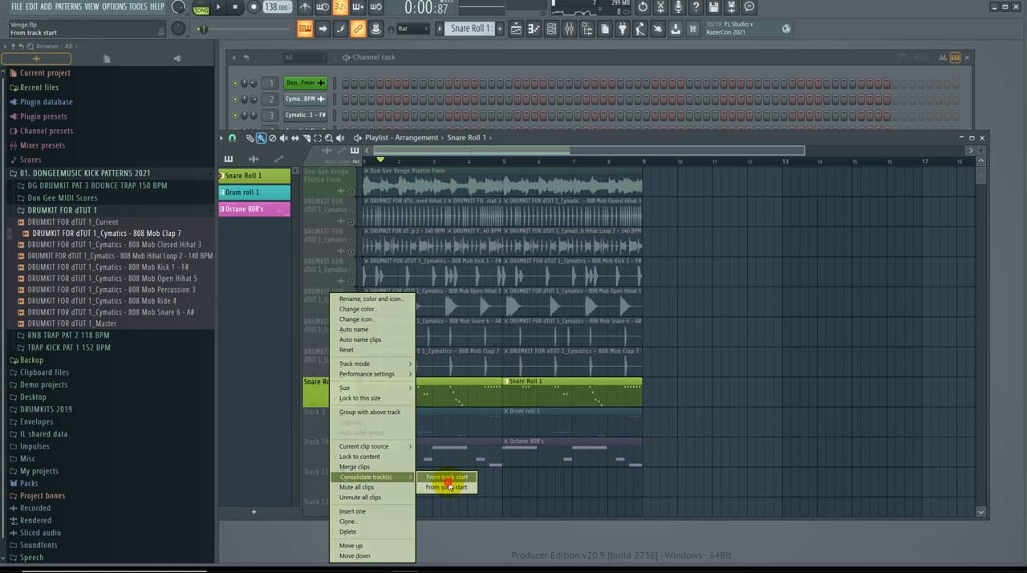
click(447, 478)
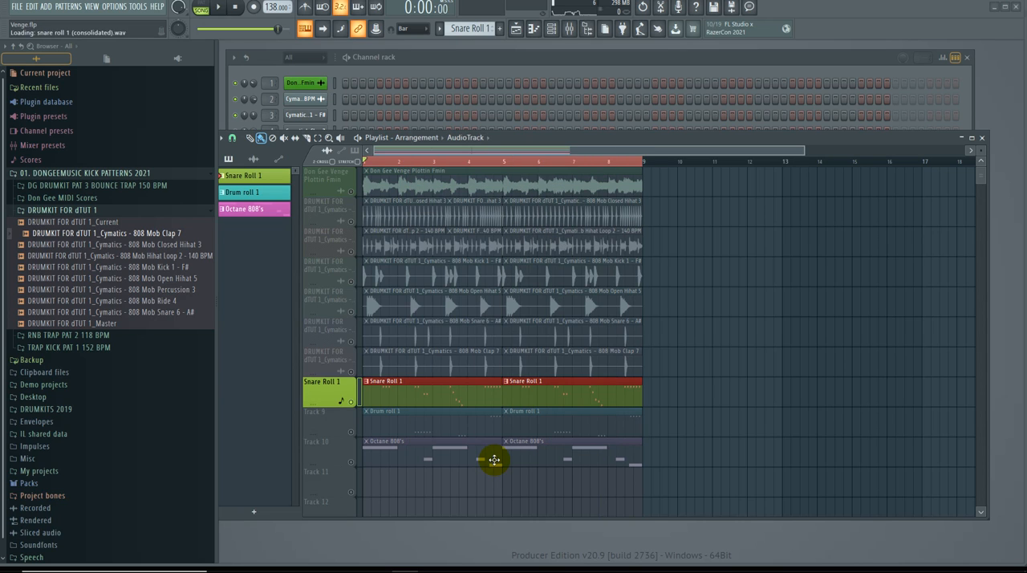
scroll(449, 460, down, 1)
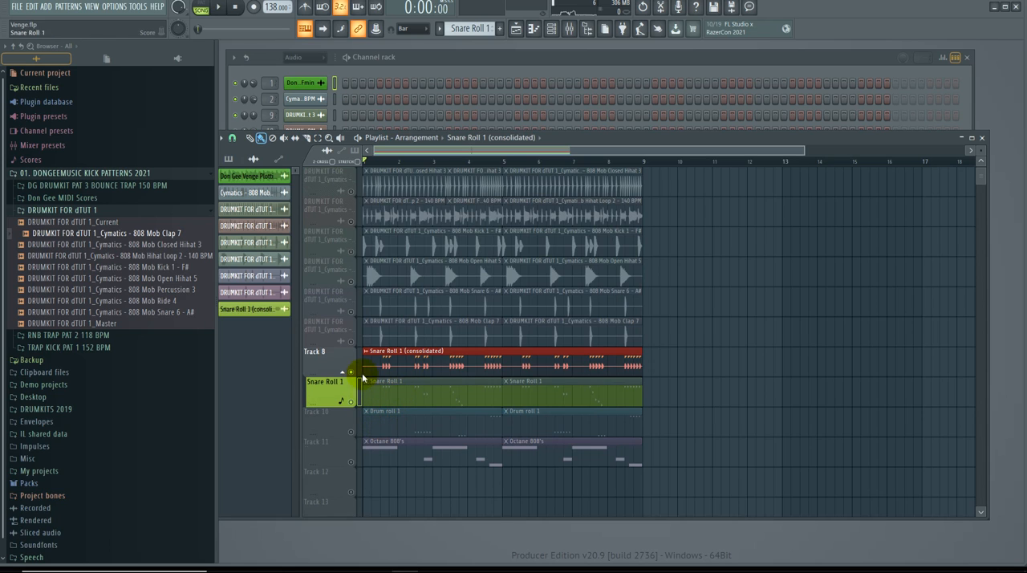
key(space)
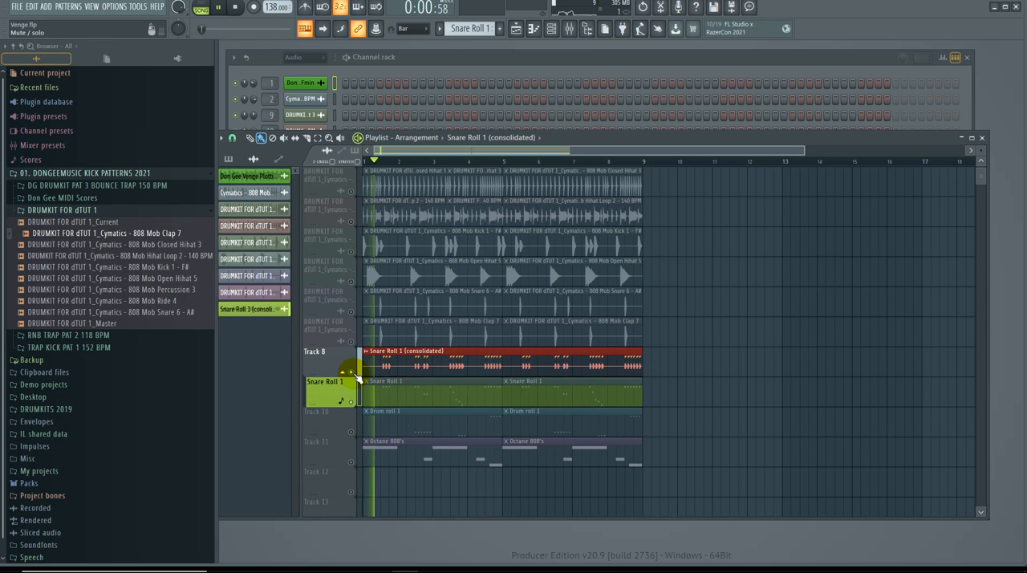
Step: Stop playback, auto-name the Snare Roll 1 track after its consolidated audio clip and deselect the clip
key(space)
right_click(340, 361)
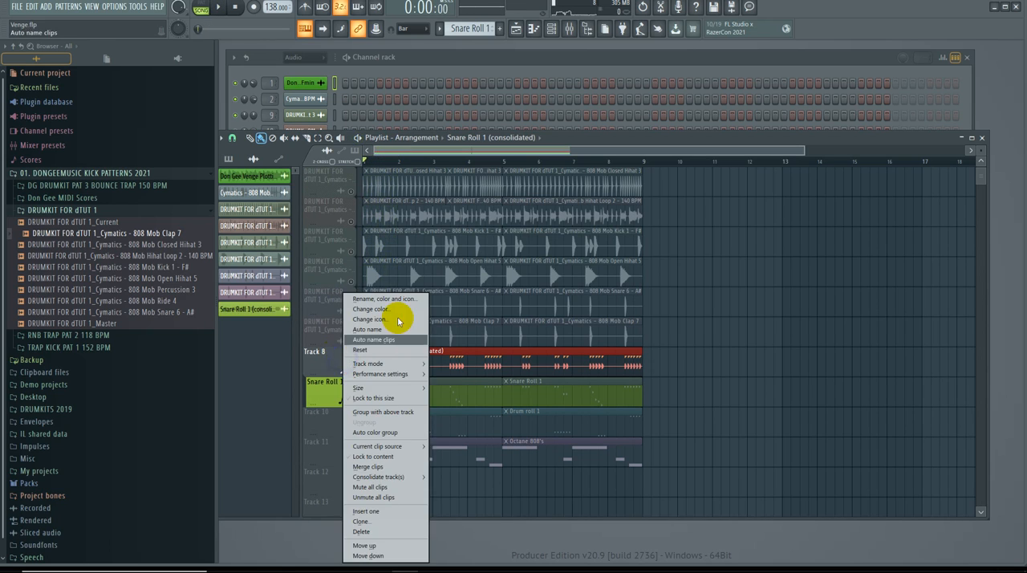
click(392, 330)
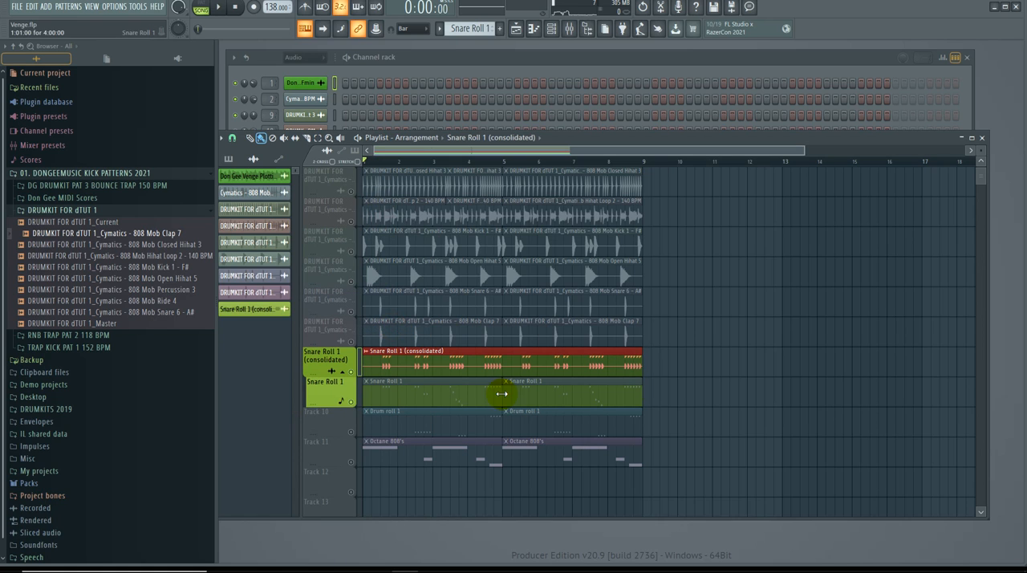
scroll(752, 382, down, 4)
scroll(684, 396, up, 1)
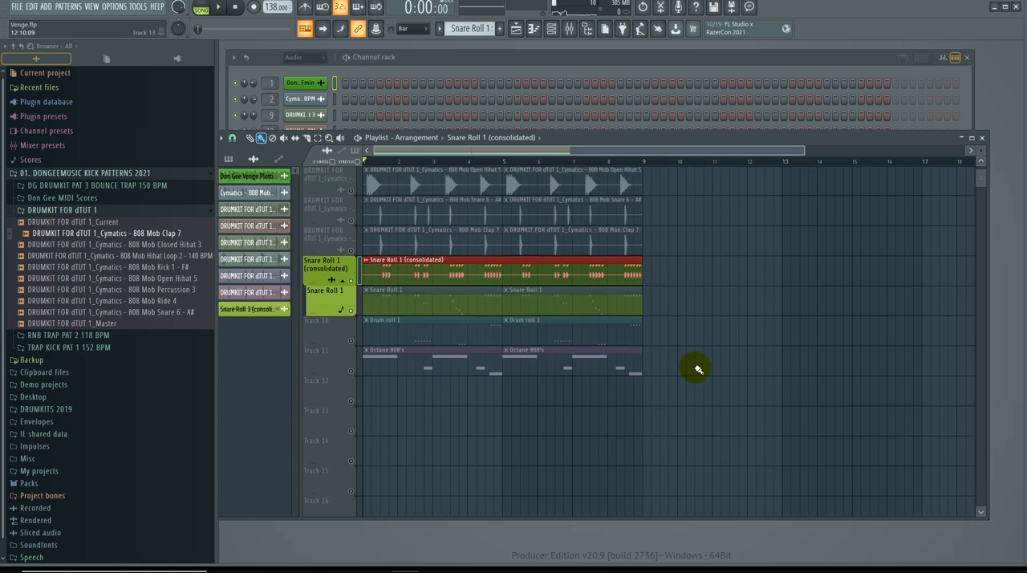
click(721, 320)
scroll(773, 385, up, 2)
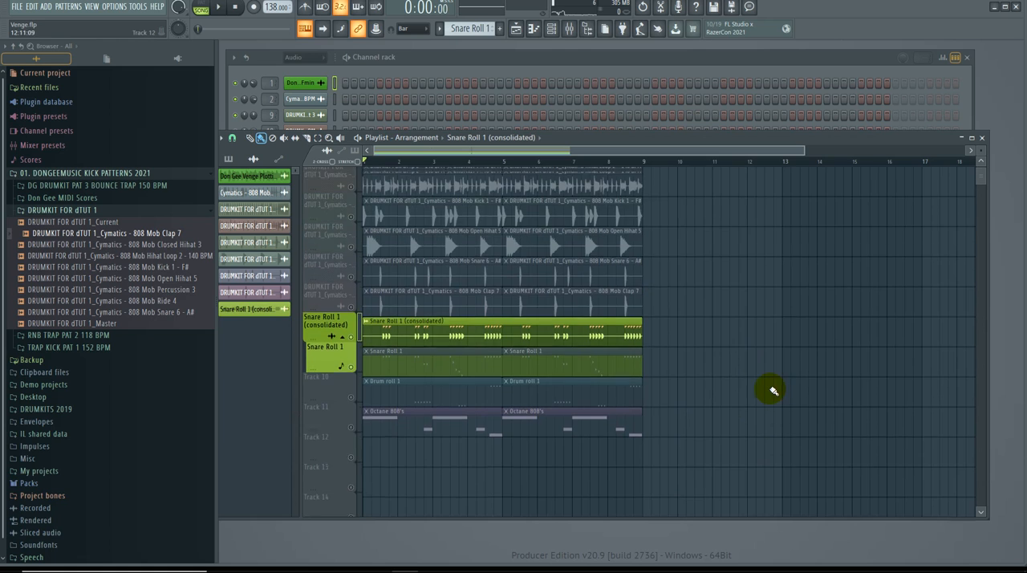
Step: Solo the Drum roll 1 track and consolidate it to audio from the track start
click(351, 401)
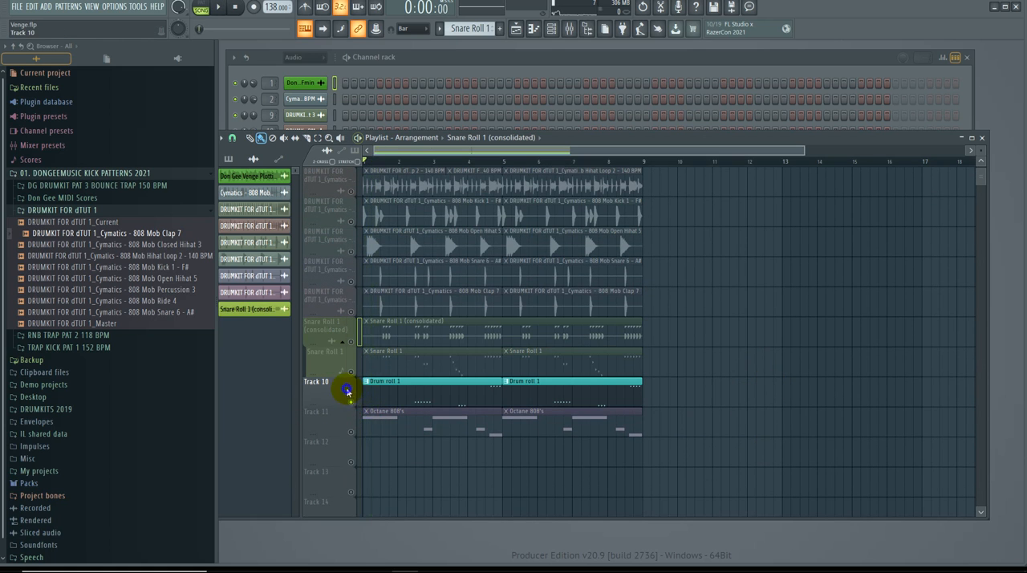
right_click(350, 383)
mouse_move(396, 480)
click(459, 479)
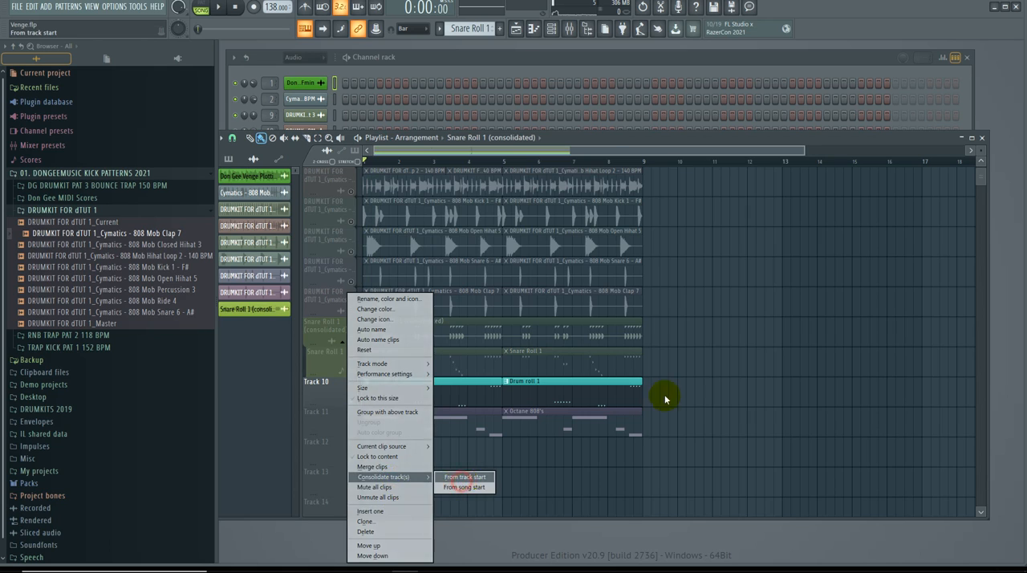
click(609, 438)
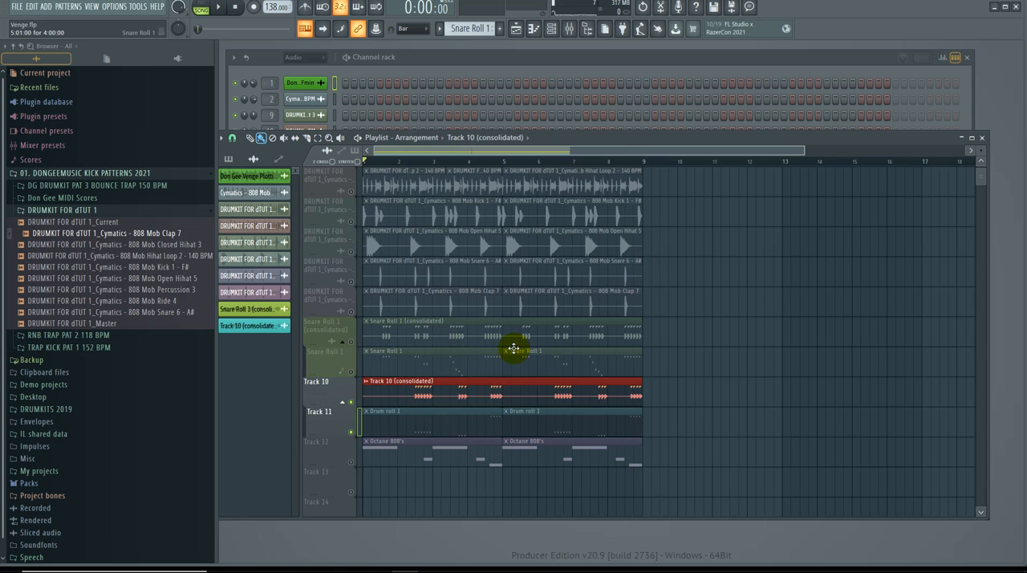
scroll(513, 349, down, 2)
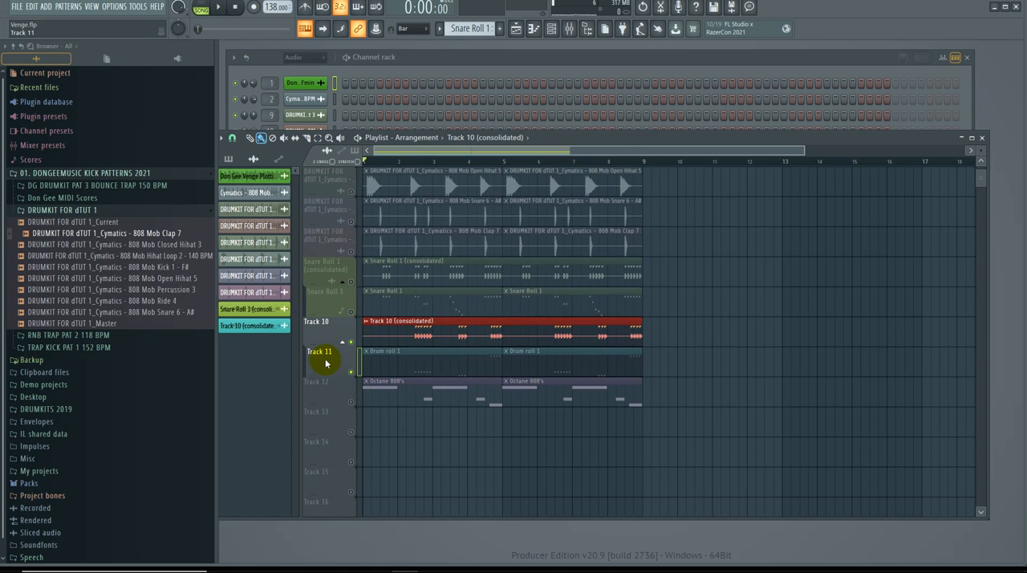
click(752, 350)
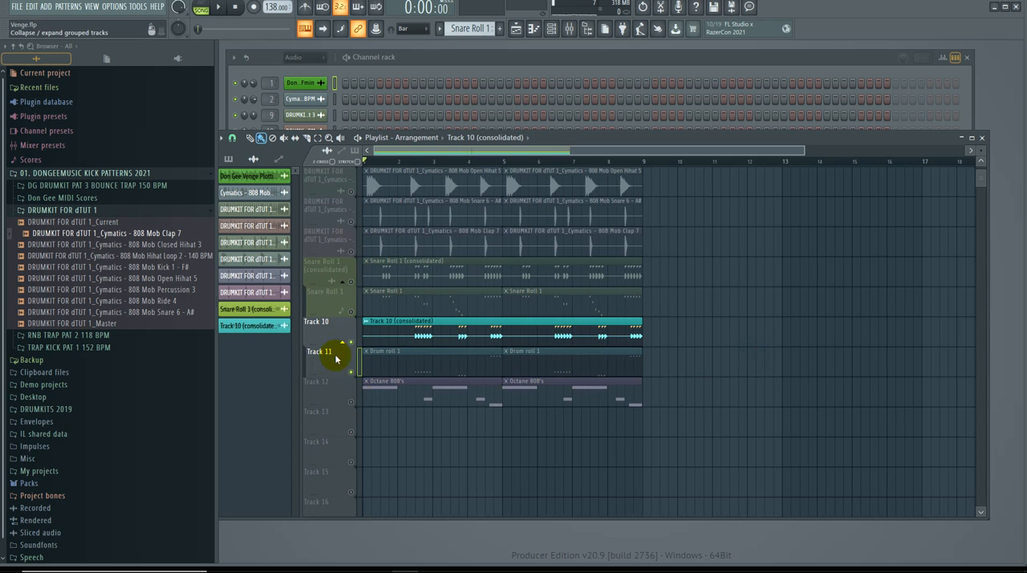
Step: Auto-name Track 10 after its consolidated drum roll clip and play it on its own
right_click(335, 330)
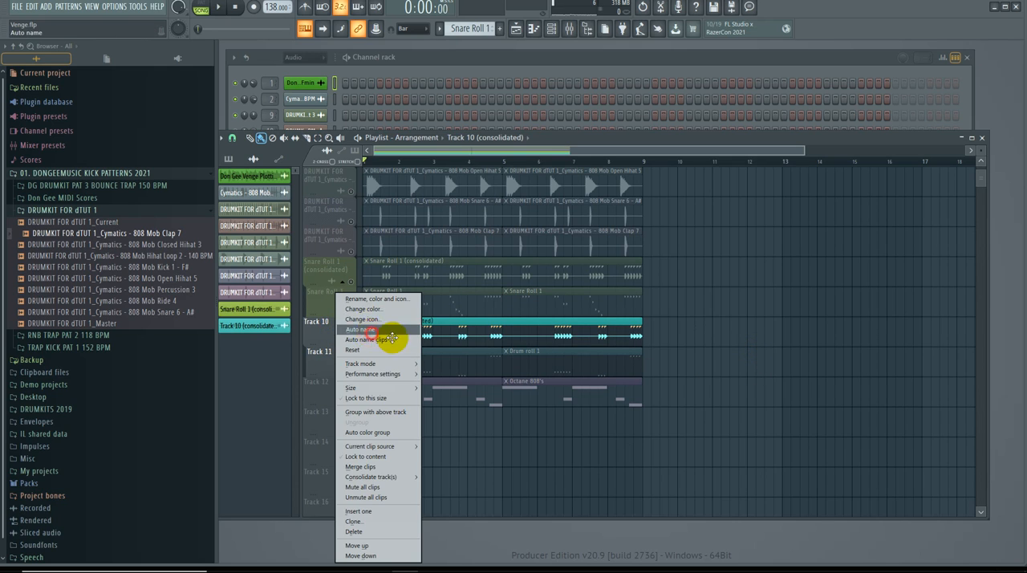
click(390, 335)
key(space)
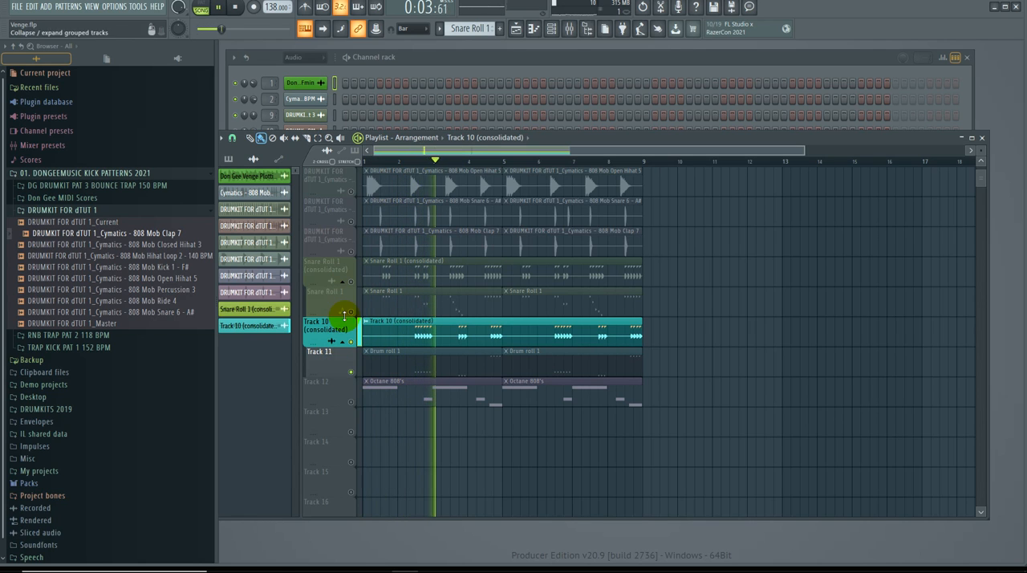
Step: Solo the consolidated Snare Roll 1 track during playback, bring all tracks back in and mute the Track 10 (consolidated) track
right_click(352, 284)
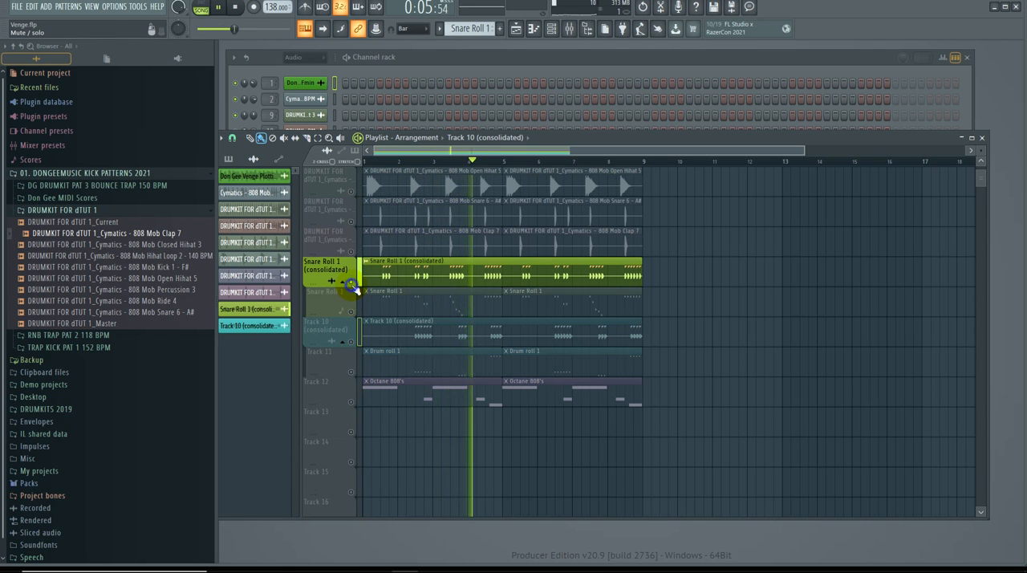
right_click(353, 284)
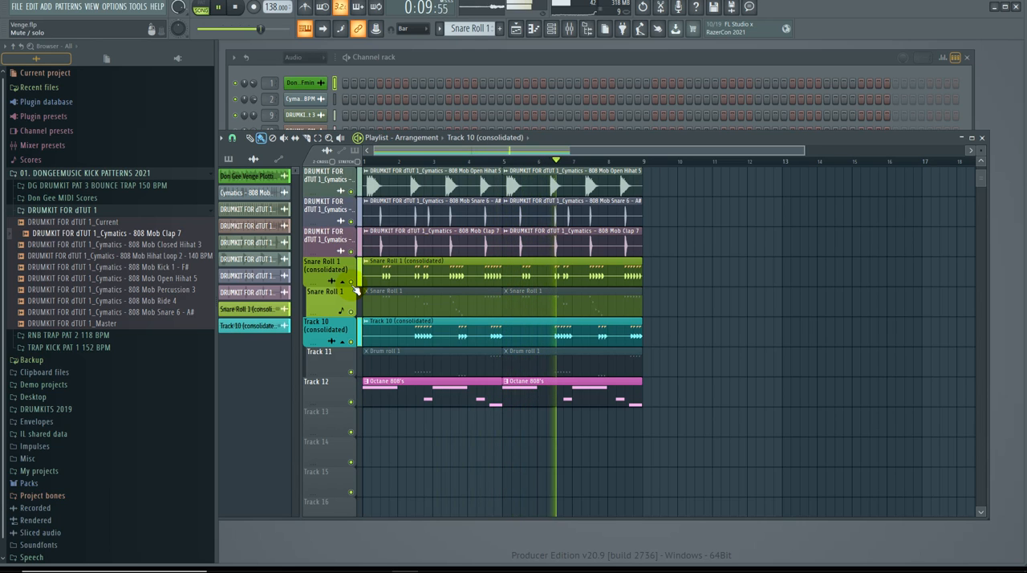
click(354, 341)
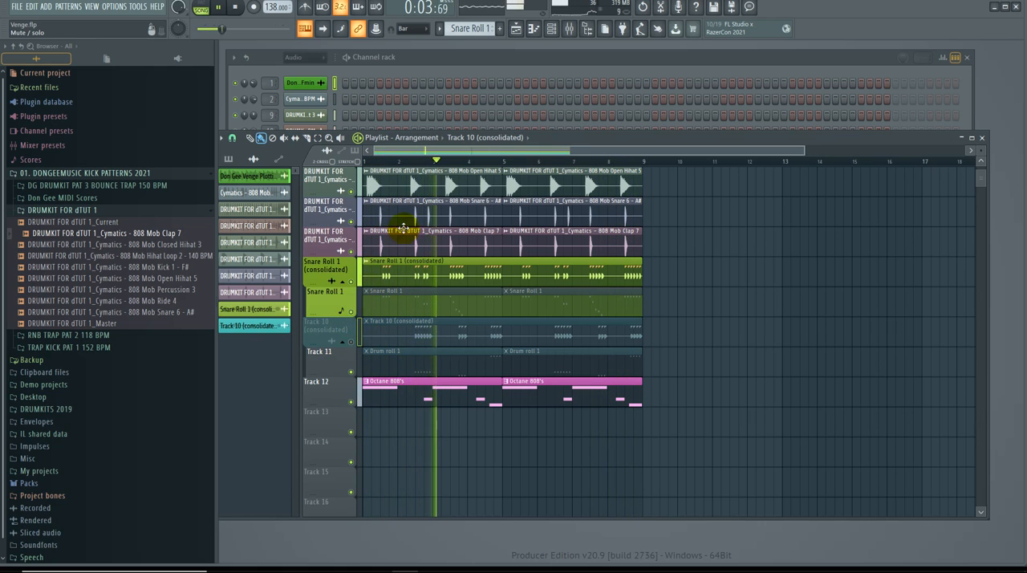
Step: Set the Master track's volume to 60% in the mixer while playing the beat, and save the project
key(F9)
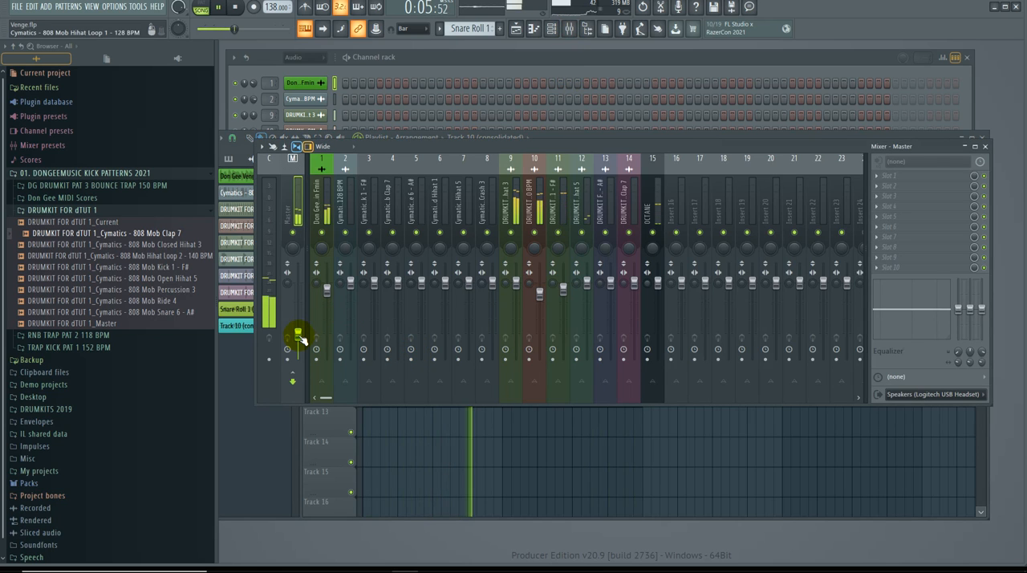
key(space)
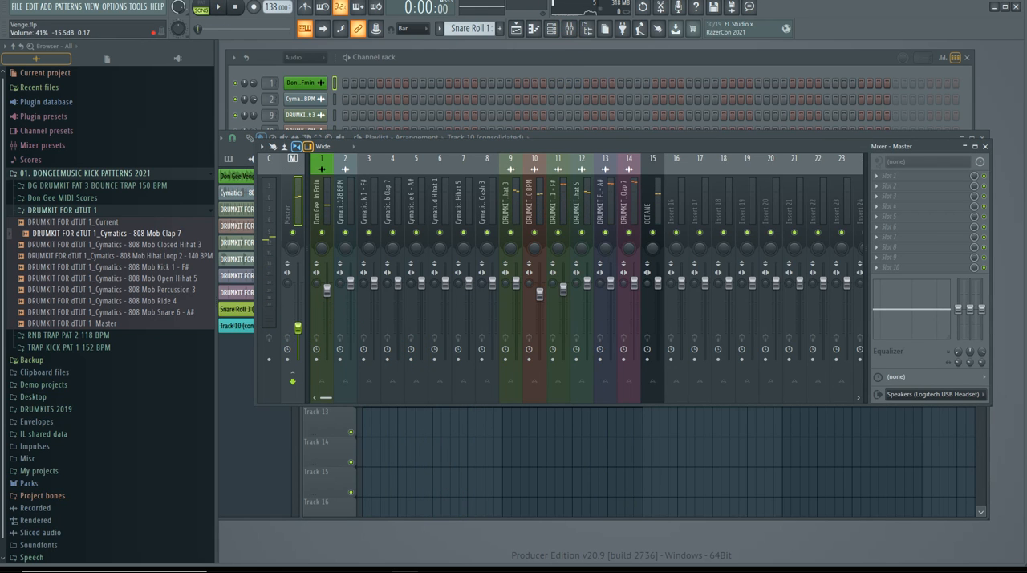
key(space)
drag(298, 327, 300, 314)
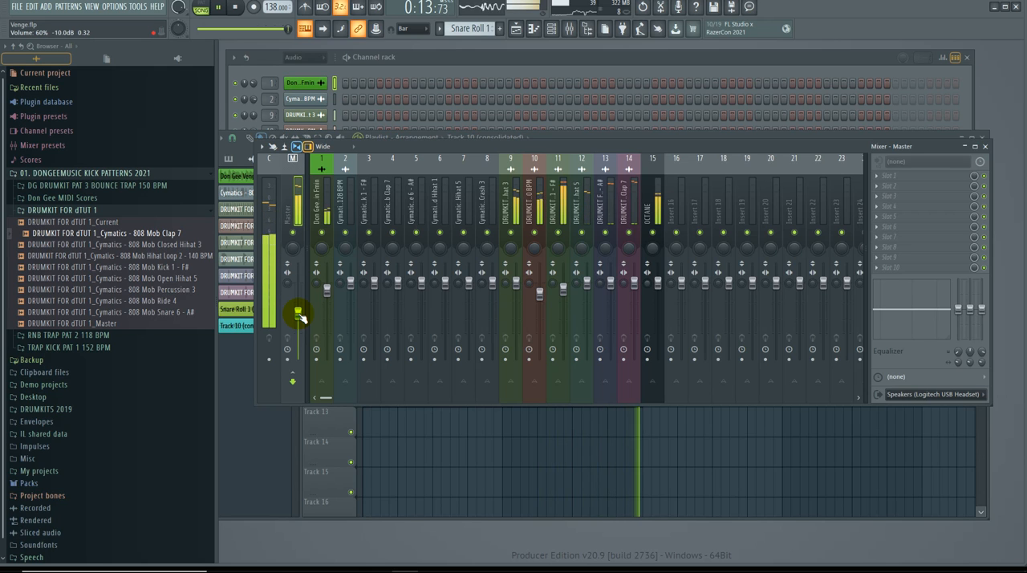
key(ctrl+s)
key(space)
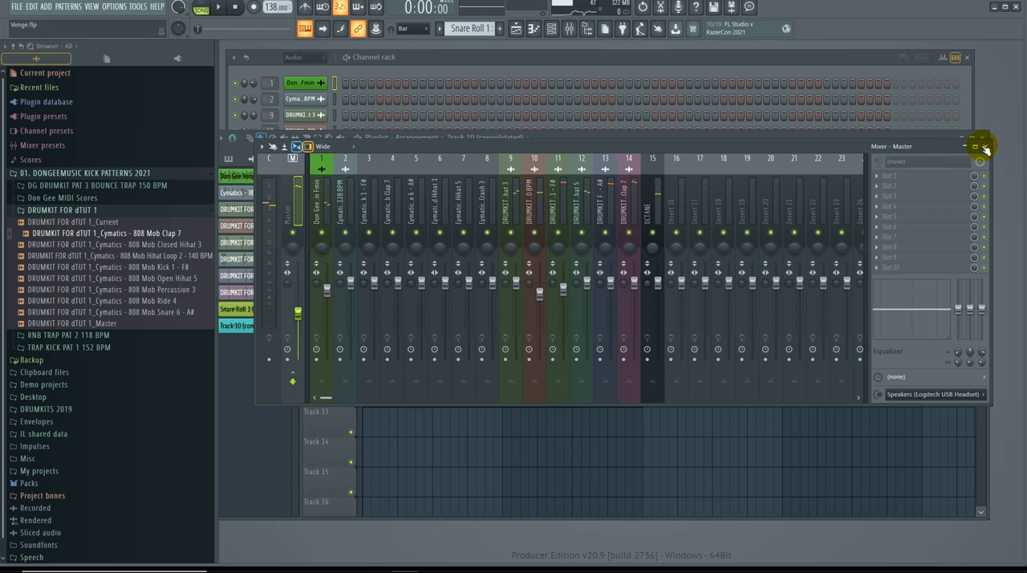
Step: Examine the 808 Mob Snare 6 notes of the Snare Roll 1 pattern and the snap options in the piano roll
click(985, 146)
click(981, 138)
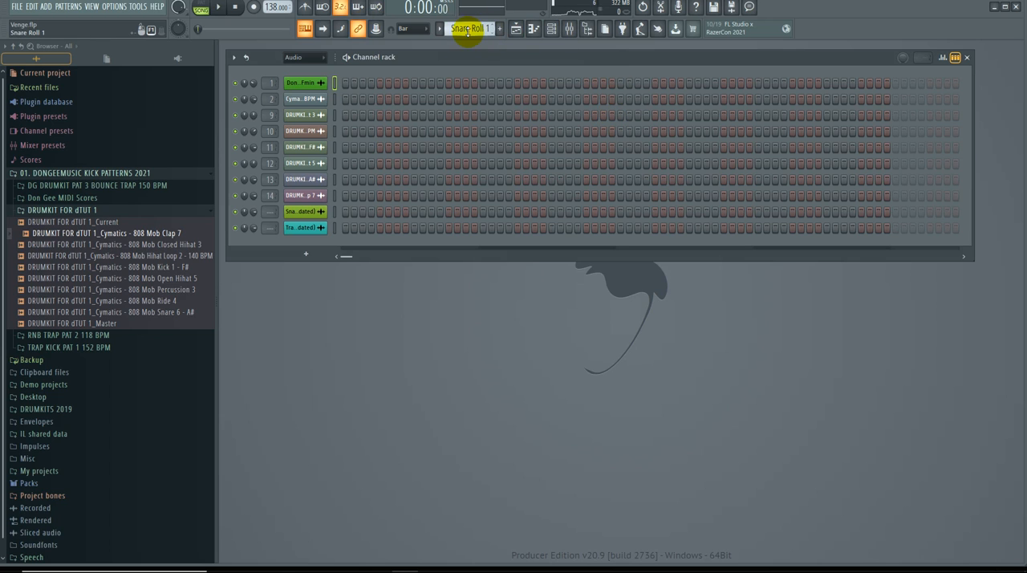
mouse_move(474, 29)
mouse_down()
mouse_move(473, 38)
mouse_move(474, 29)
mouse_up()
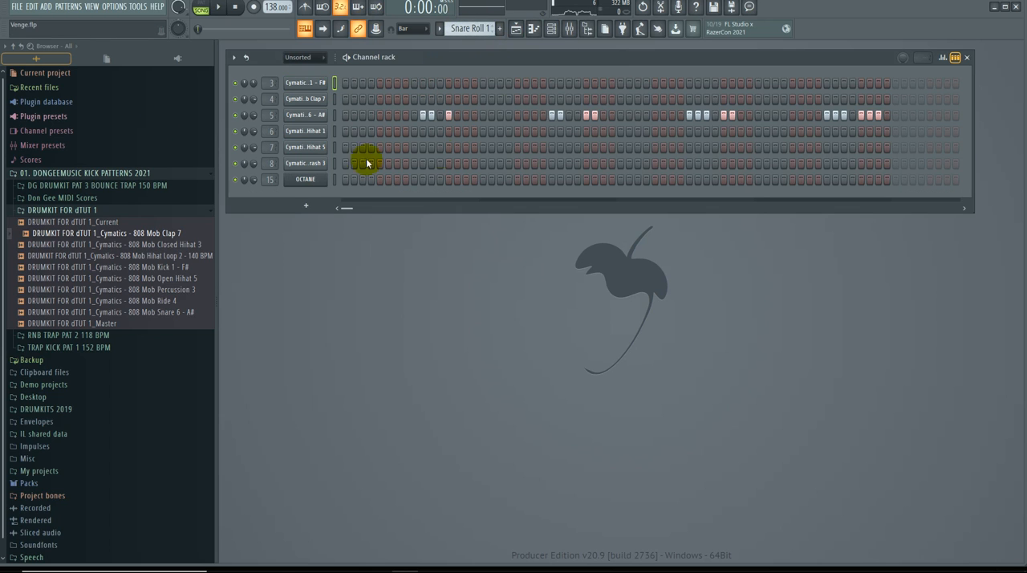
right_click(309, 114)
click(347, 117)
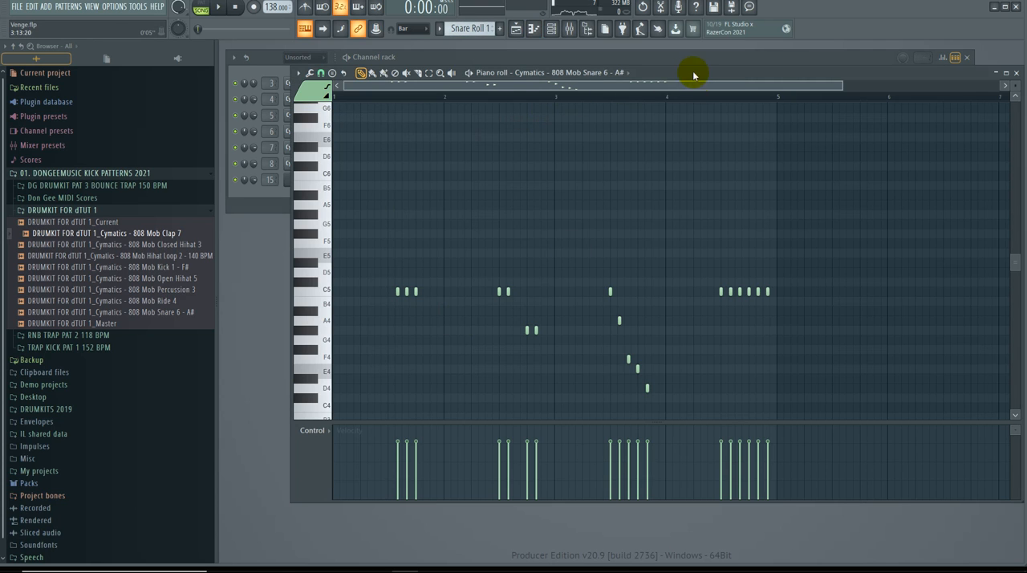
drag(695, 75, 664, 107)
click(292, 106)
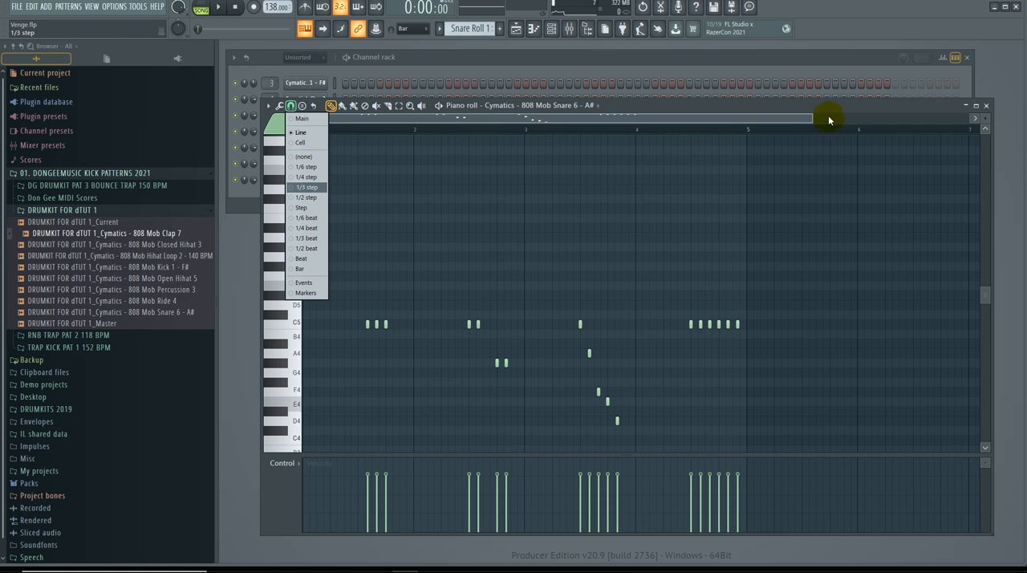
drag(813, 124, 675, 118)
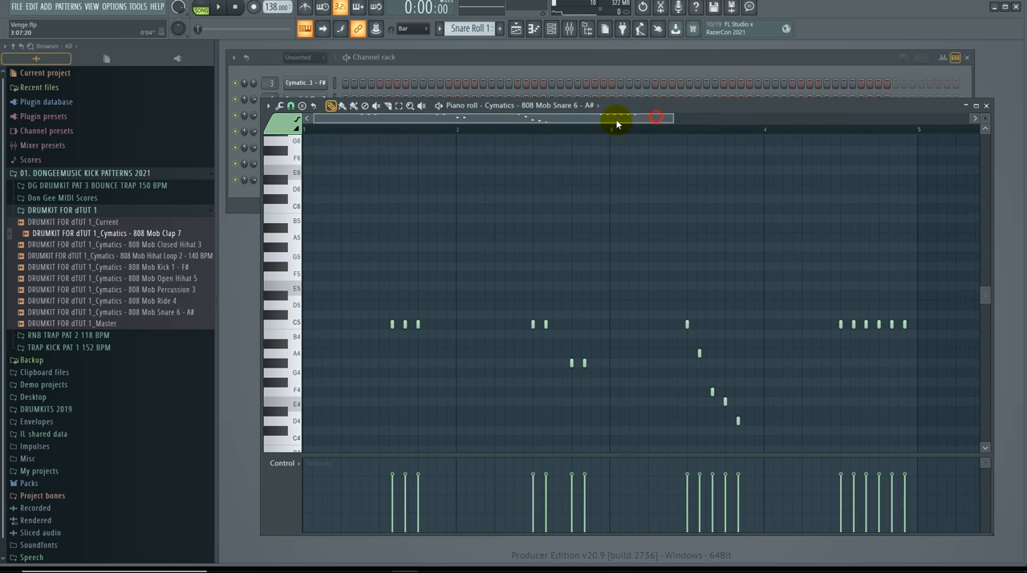
click(987, 105)
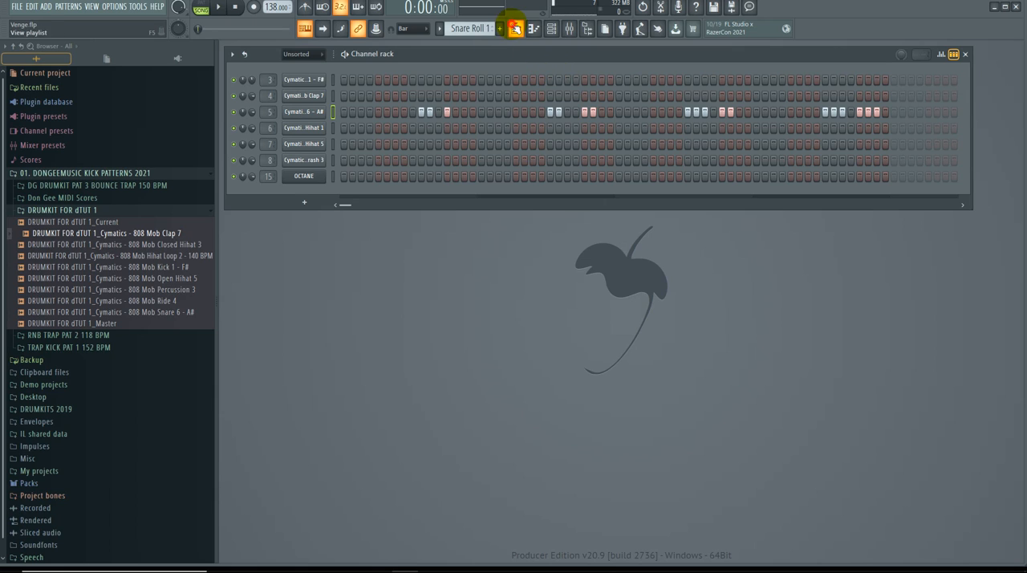
Step: Reopen the playlist and increase the height of the Don Gee Venge Plottin Fmin melody track
click(516, 28)
scroll(360, 256, up, 4)
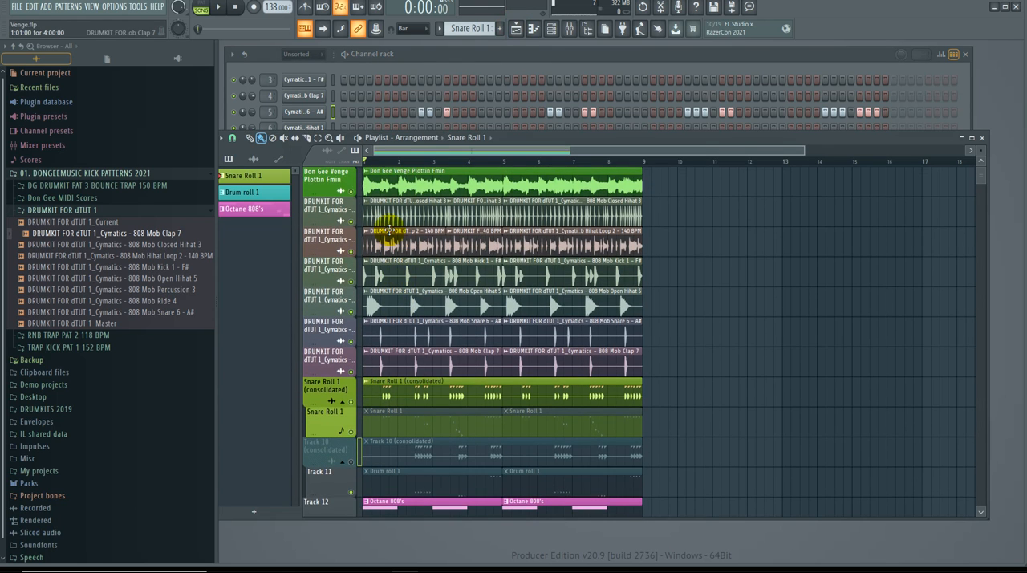
click(586, 185)
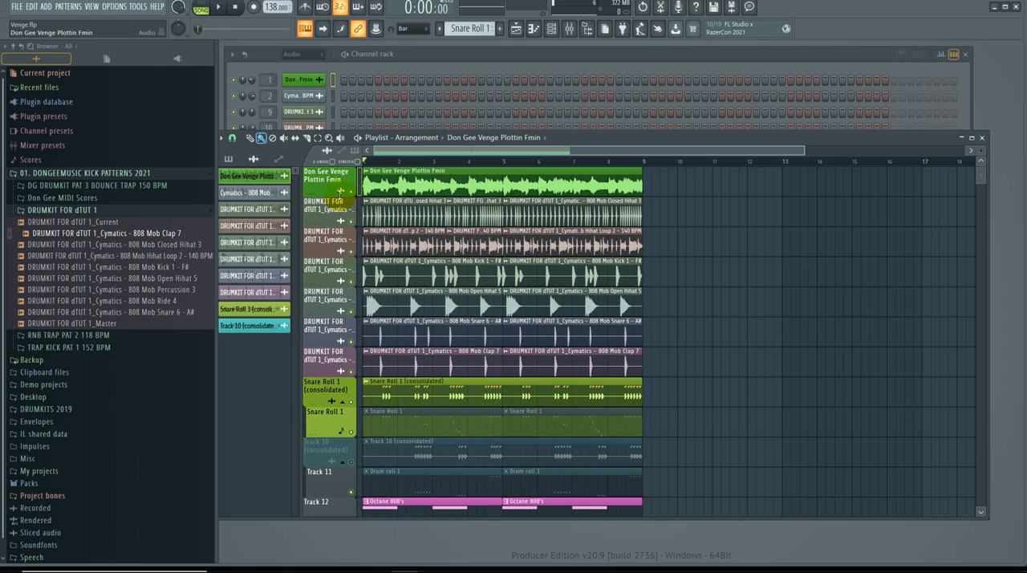
drag(340, 196, 343, 275)
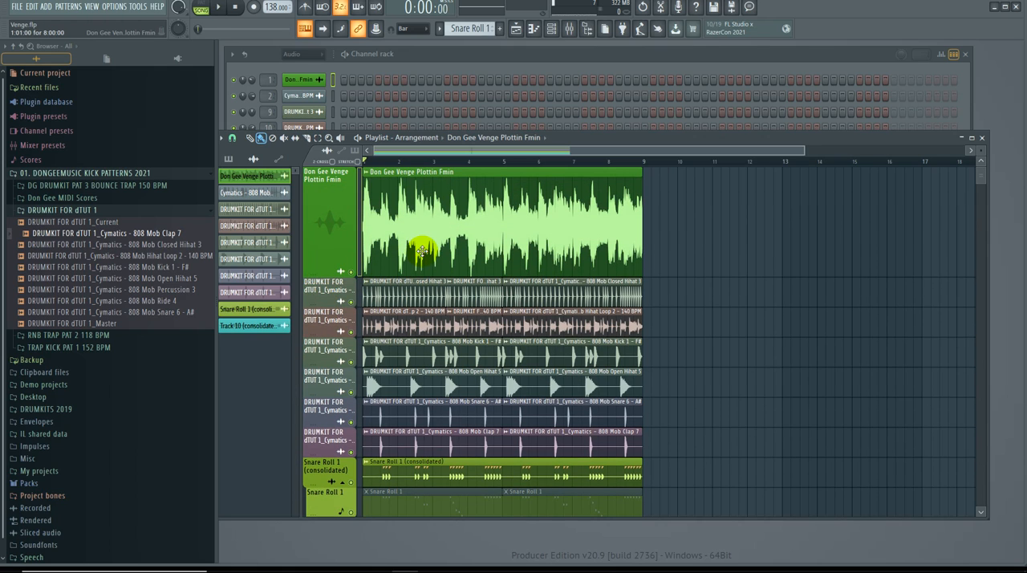
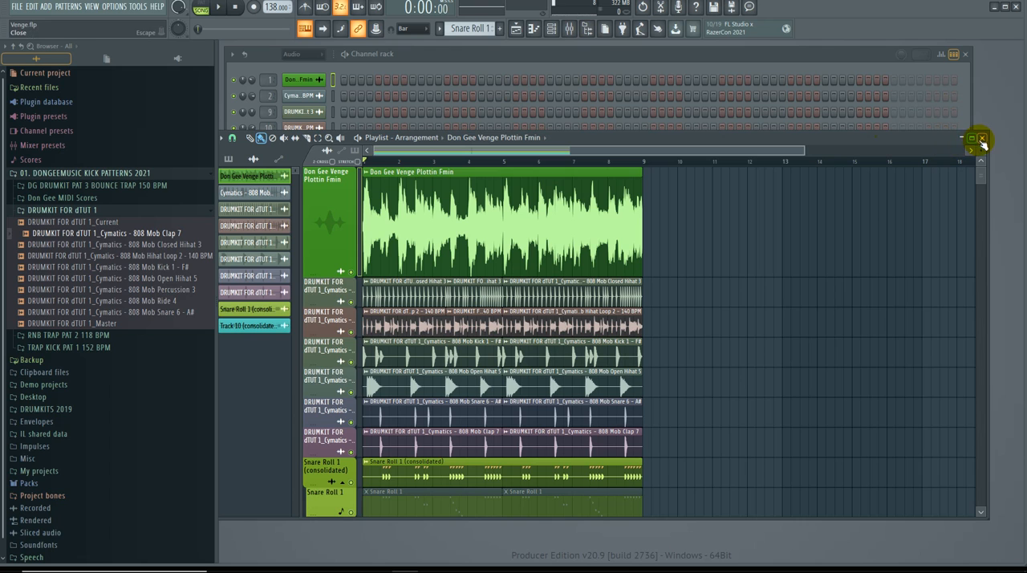
Step: Close and reopen the playlist, place its window just beneath the channel rack and narrow it to about the rack's width
scroll(767, 224, down, 3)
scroll(770, 223, up, 3)
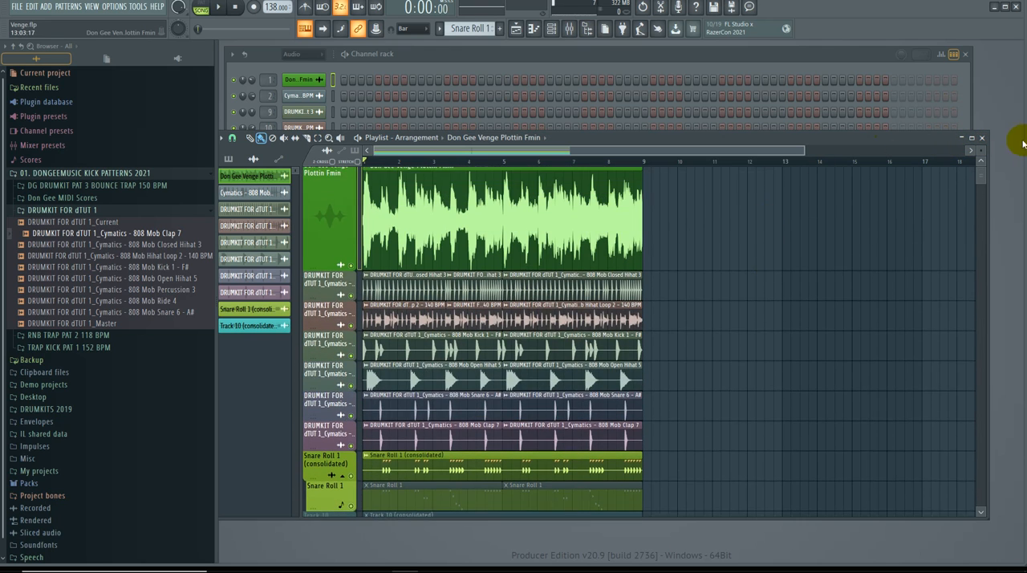
click(981, 137)
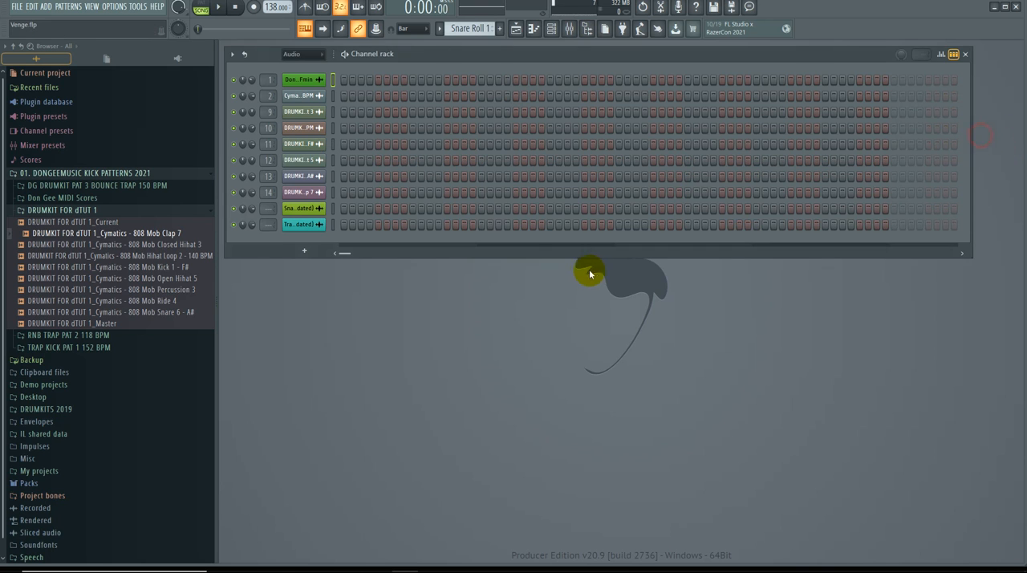
click(516, 28)
drag(662, 141, 690, 277)
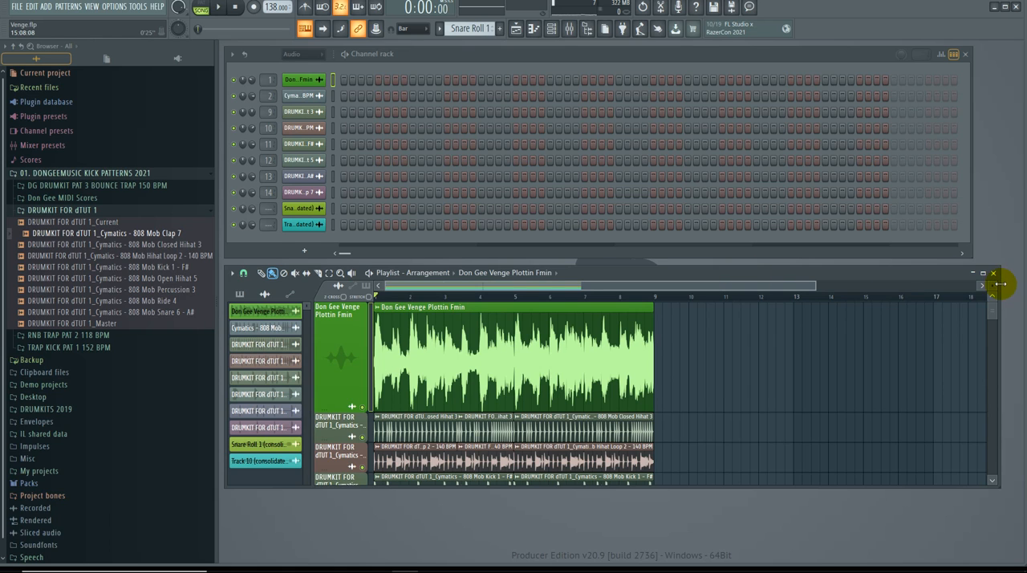
drag(1001, 289, 970, 292)
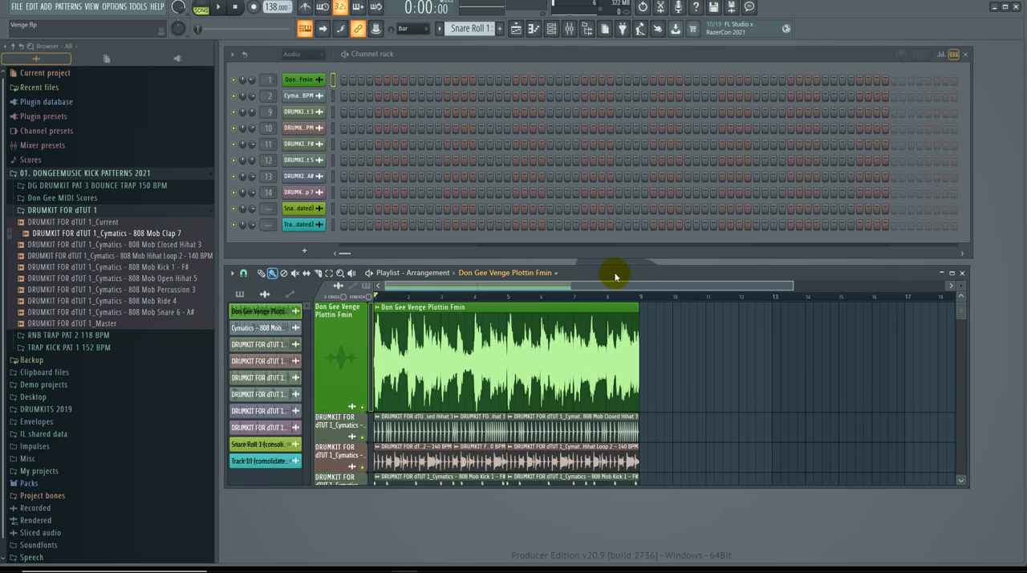
mouse_move(614, 274)
mouse_down()
mouse_move(618, 282)
mouse_move(615, 273)
mouse_up()
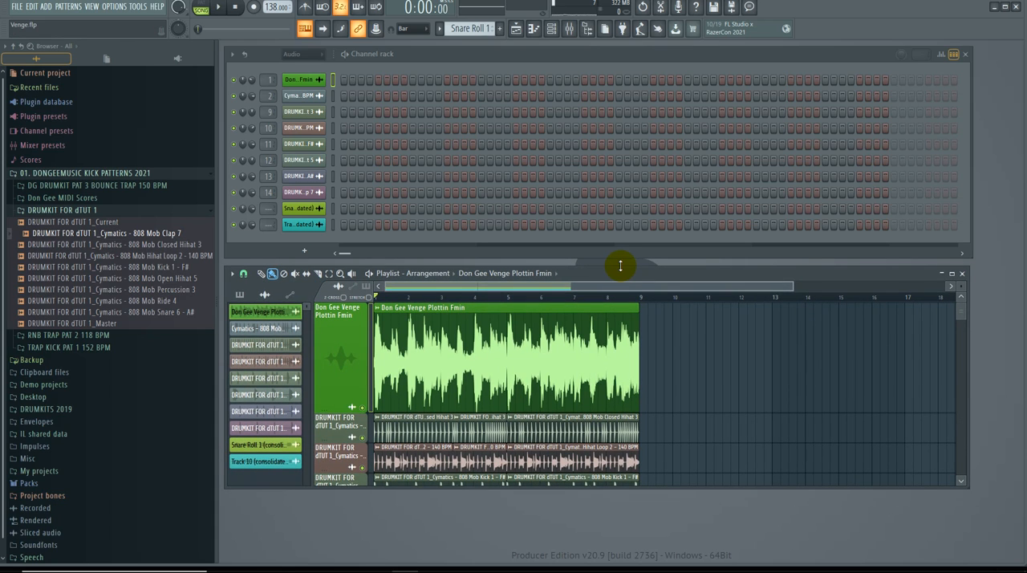